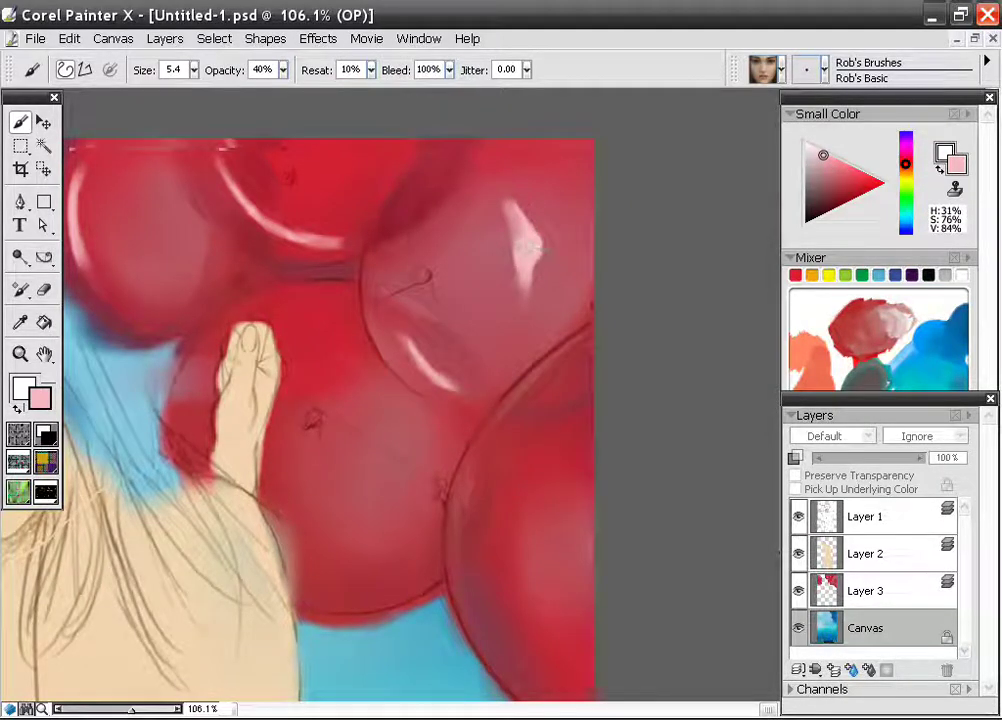
Select Layer 3 and reshape the pale highlight on the upper-right balloon with small brush strokes.
left_click_drag(537, 248, 526, 214)
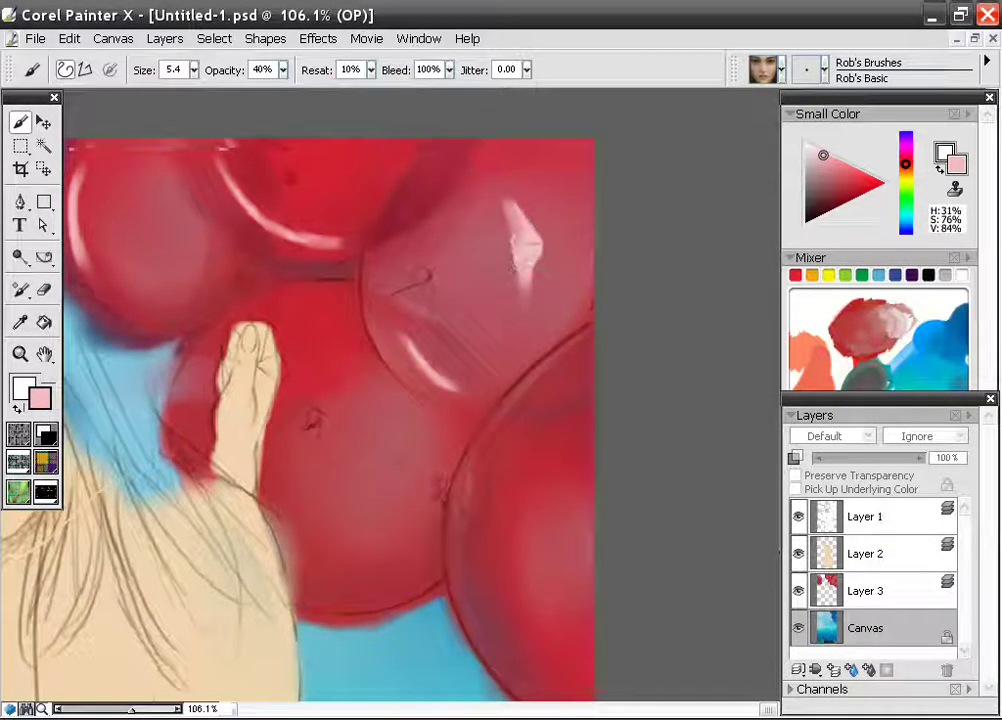
left_click(830, 585)
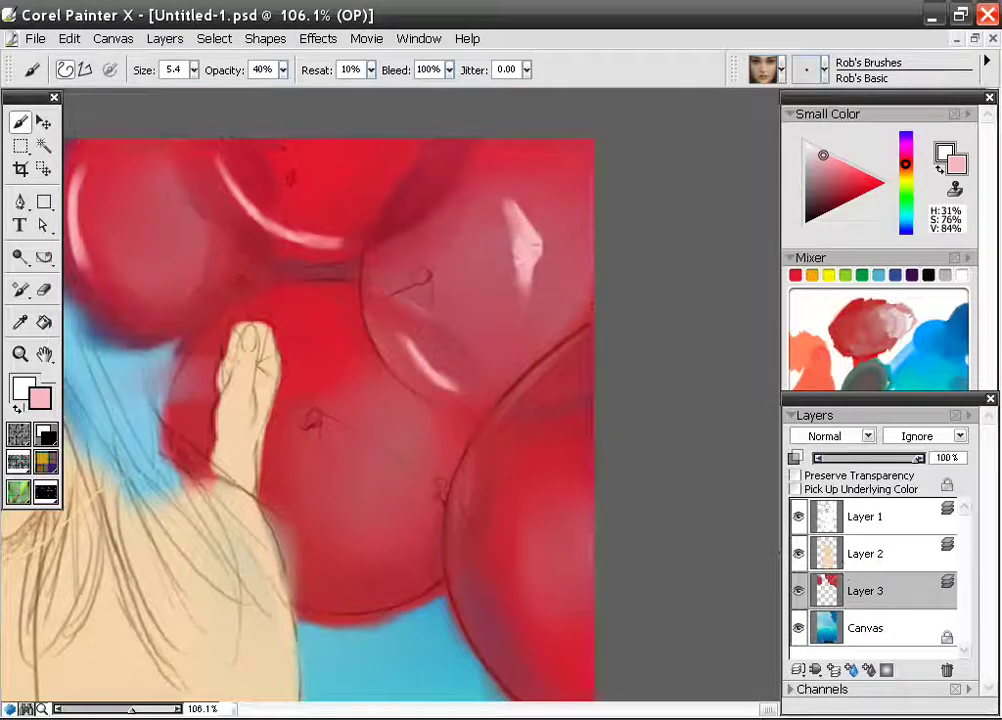
left_click_drag(528, 258, 518, 306)
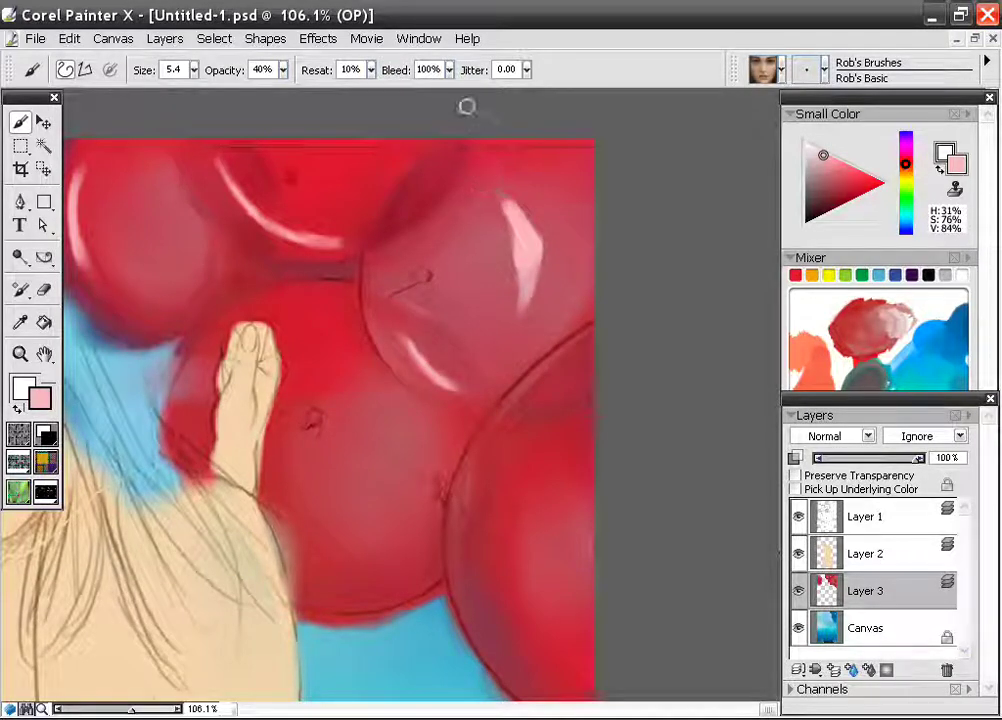
Paint out the pale highlight on the upper-right balloon with sampled balloon tones, enlarging the brush size to 37.8.
left_click(505, 226, "alt")
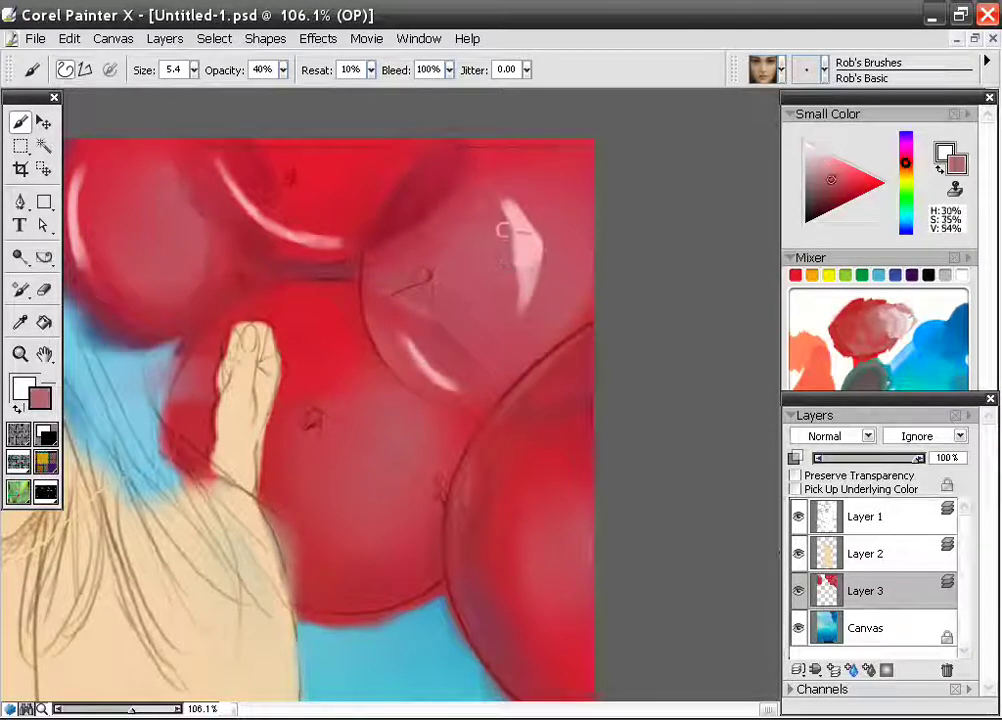
mouse_move(503, 213)
left_mouse_down()
mouse_move(485, 246)
mouse_move(514, 242)
mouse_move(529, 300)
mouse_move(519, 278)
left_mouse_up()
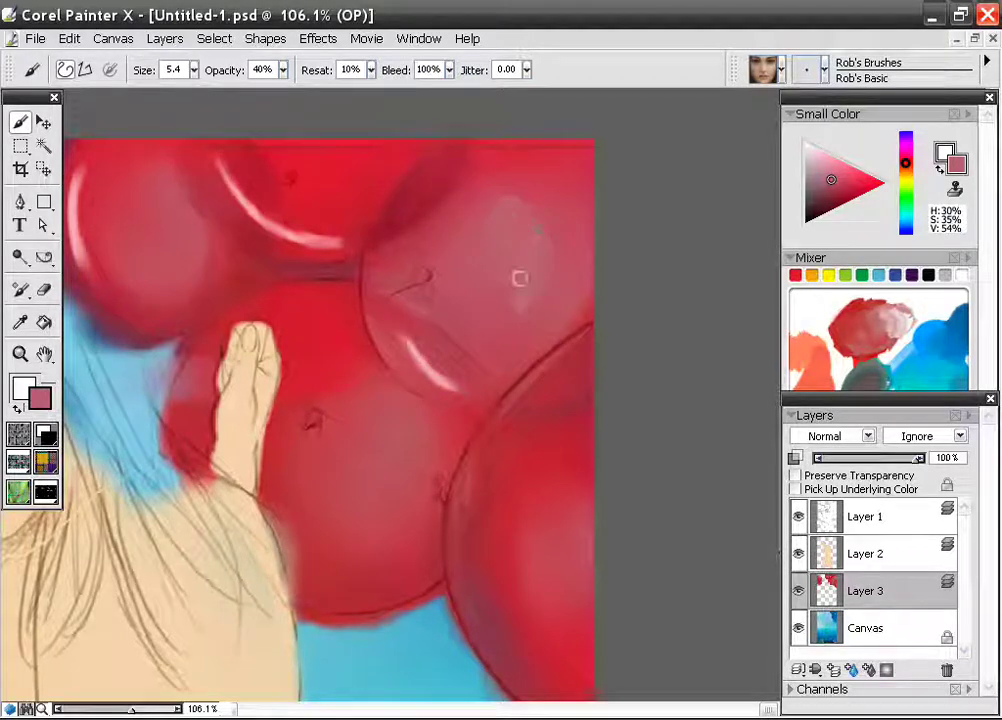
left_click(194, 70)
left_click(214, 91)
left_click(505, 193, "alt")
mouse_move(523, 266)
left_mouse_down()
mouse_move(513, 148)
mouse_move(544, 231)
mouse_move(467, 258)
mouse_move(519, 220)
mouse_move(483, 273)
mouse_move(469, 206)
mouse_move(589, 238)
mouse_move(460, 244)
mouse_move(547, 182)
mouse_move(505, 176)
mouse_move(516, 150)
mouse_move(535, 186)
mouse_move(530, 251)
mouse_move(508, 218)
left_mouse_up()
Sample muted reds from the balloon and softly shade the top-centre and upper-right balloons with broad strokes.
left_click(470, 268, "alt")
left_click(507, 172, "alt")
left_click(514, 262, "alt")
left_click_drag(338, 184, 290, 143)
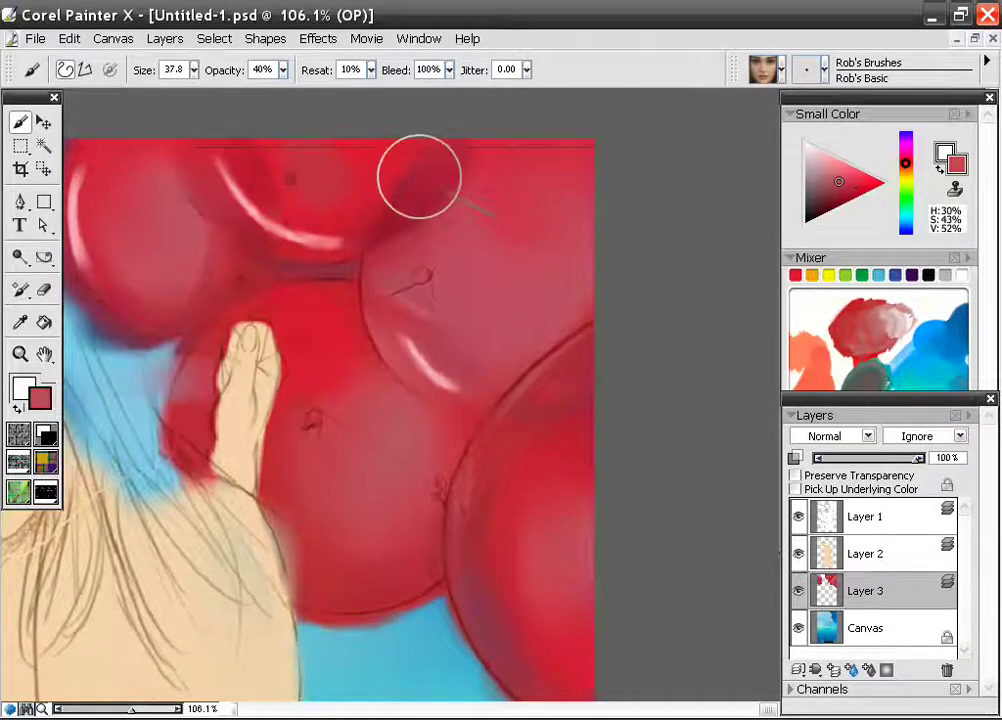
mouse_move(419, 176)
left_mouse_down()
mouse_move(502, 193)
mouse_move(541, 237)
mouse_move(537, 177)
left_mouse_up()
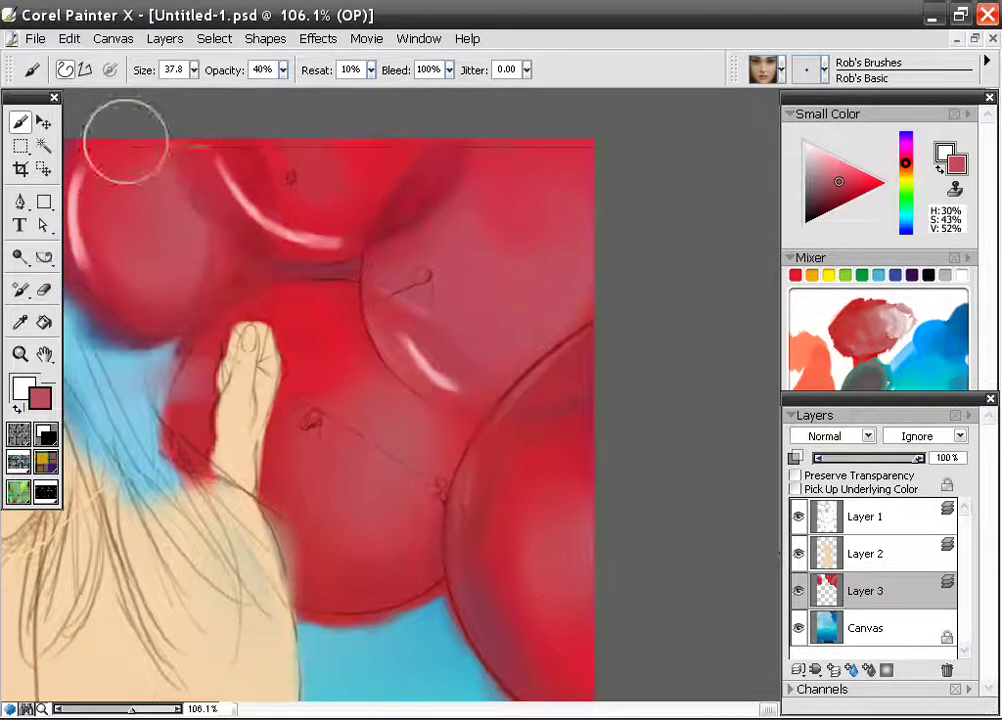
Set the brush size to 6.4 and choose a pale pink paint colour for the highlights.
left_click(194, 72)
left_click_drag(184, 91, 189, 90)
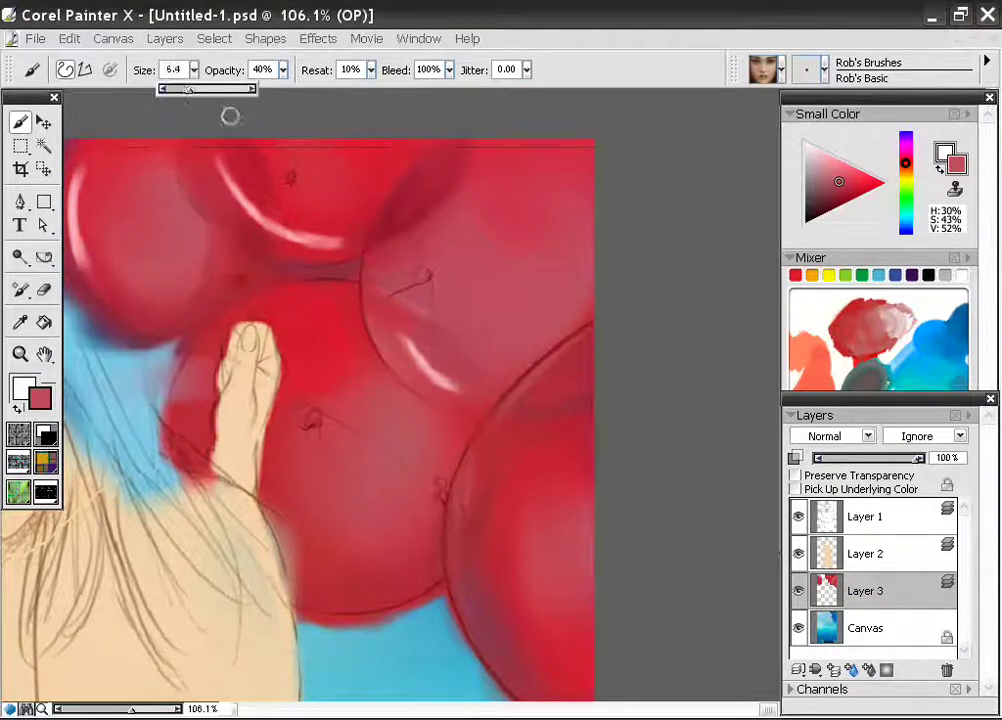
left_click_drag(842, 171, 816, 144)
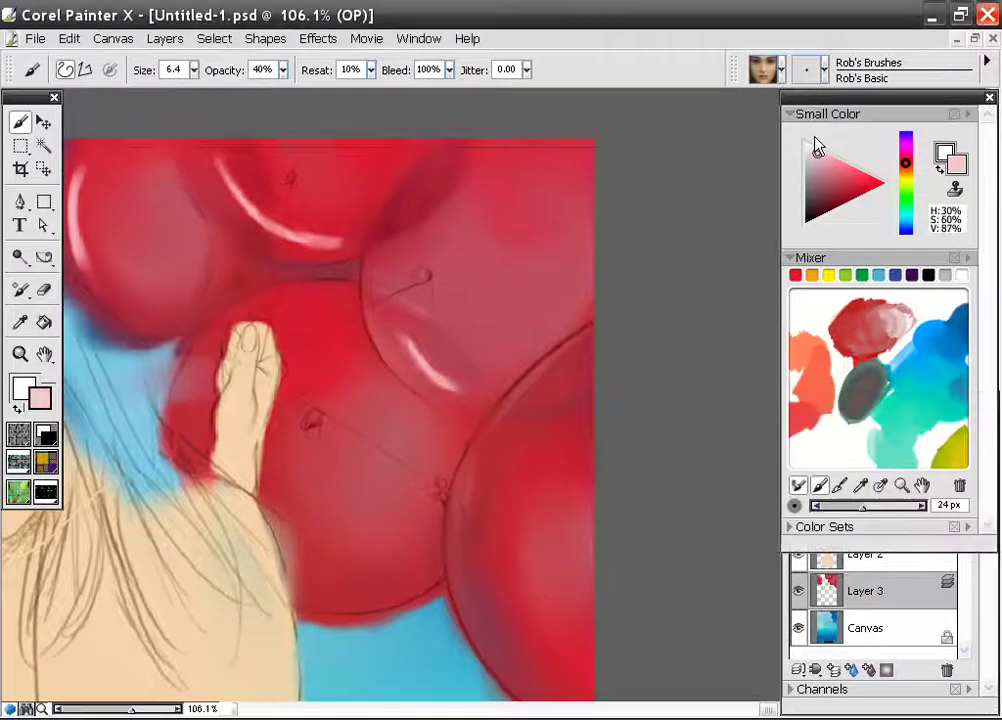
Try a long curved highlight along the right side of the upper-right balloon and undo it.
left_click_drag(546, 192, 520, 323)
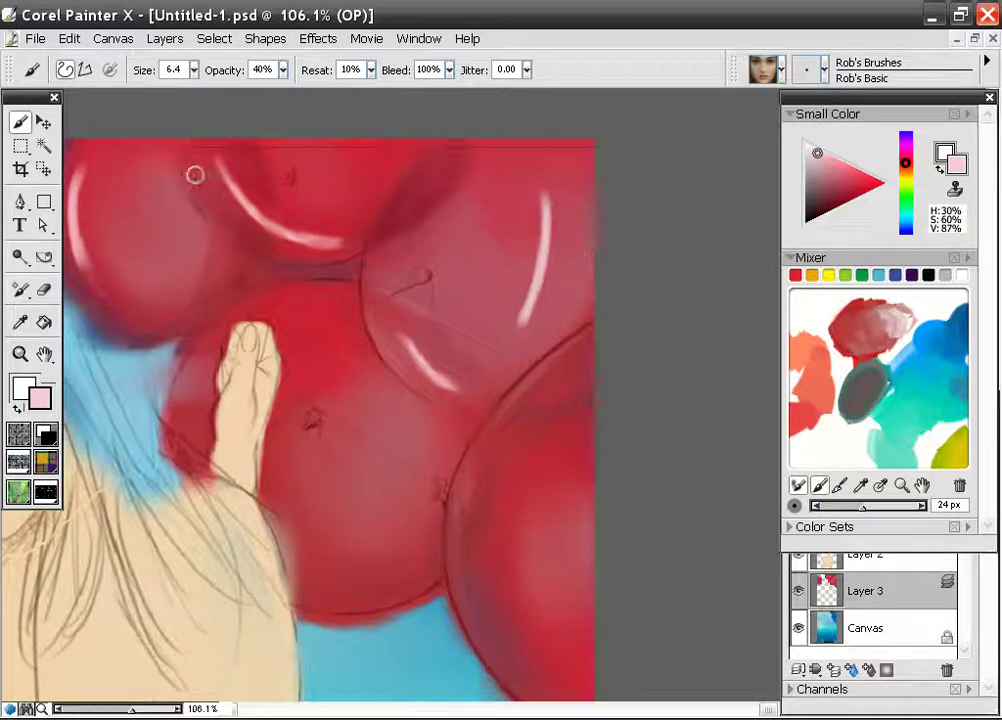
left_click(69, 38)
left_click(84, 63)
left_click(69, 38)
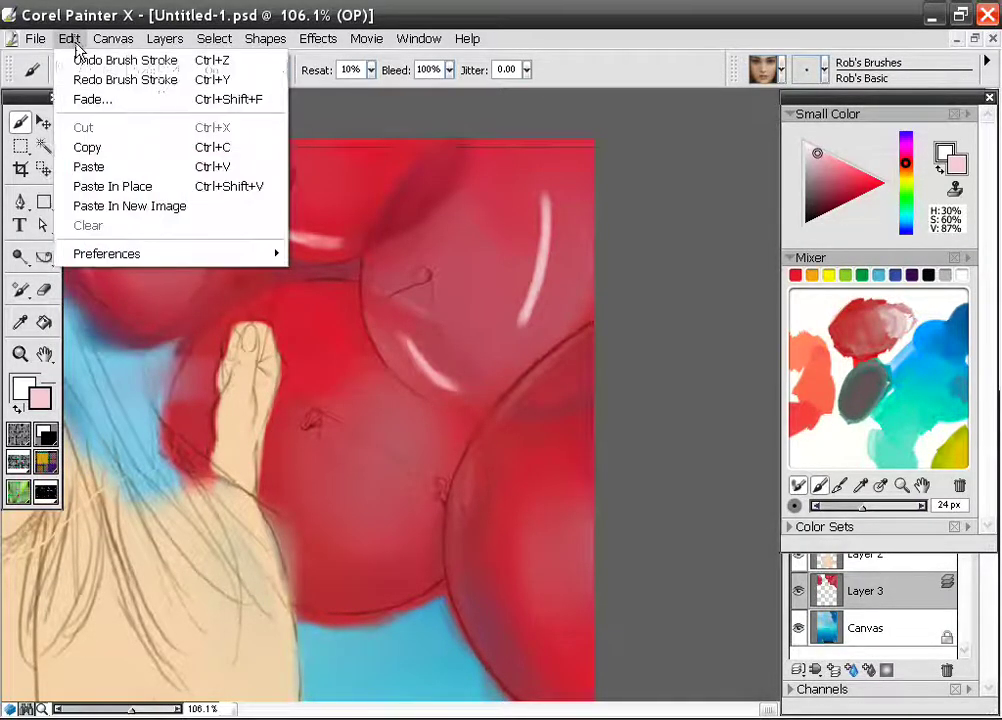
left_click(131, 60)
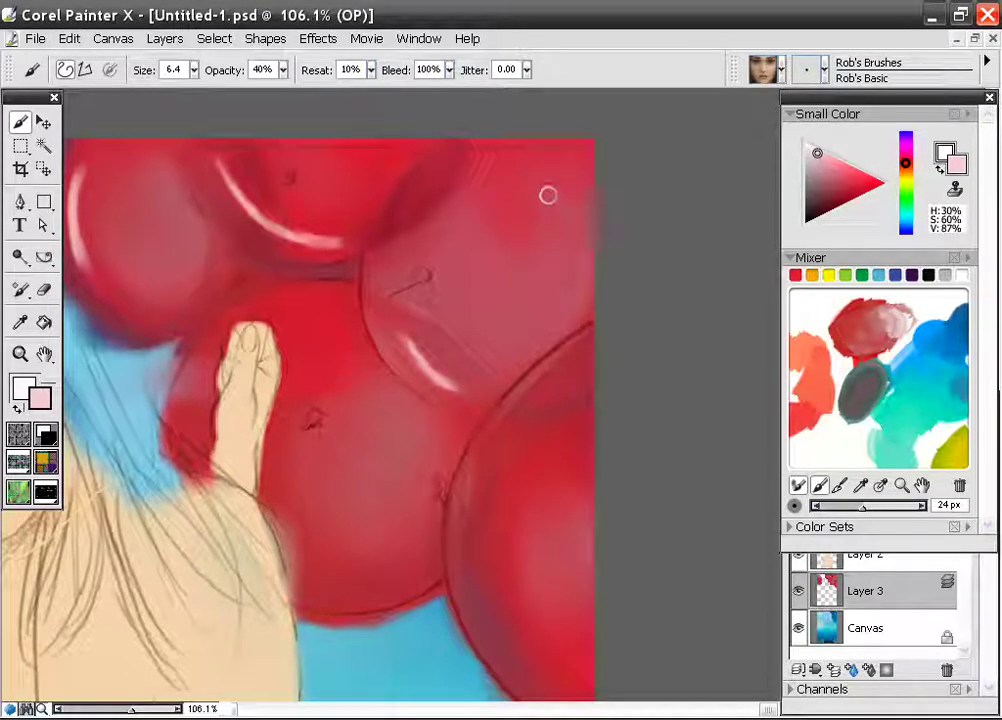
Paint a tapered, curved pale pink highlight along the right side of the upper-right balloon.
mouse_move(549, 200)
left_mouse_down()
mouse_move(494, 304)
mouse_move(496, 321)
mouse_move(541, 267)
left_mouse_up()
mouse_move(503, 314)
left_mouse_down()
mouse_move(541, 235)
mouse_move(552, 177)
left_mouse_up()
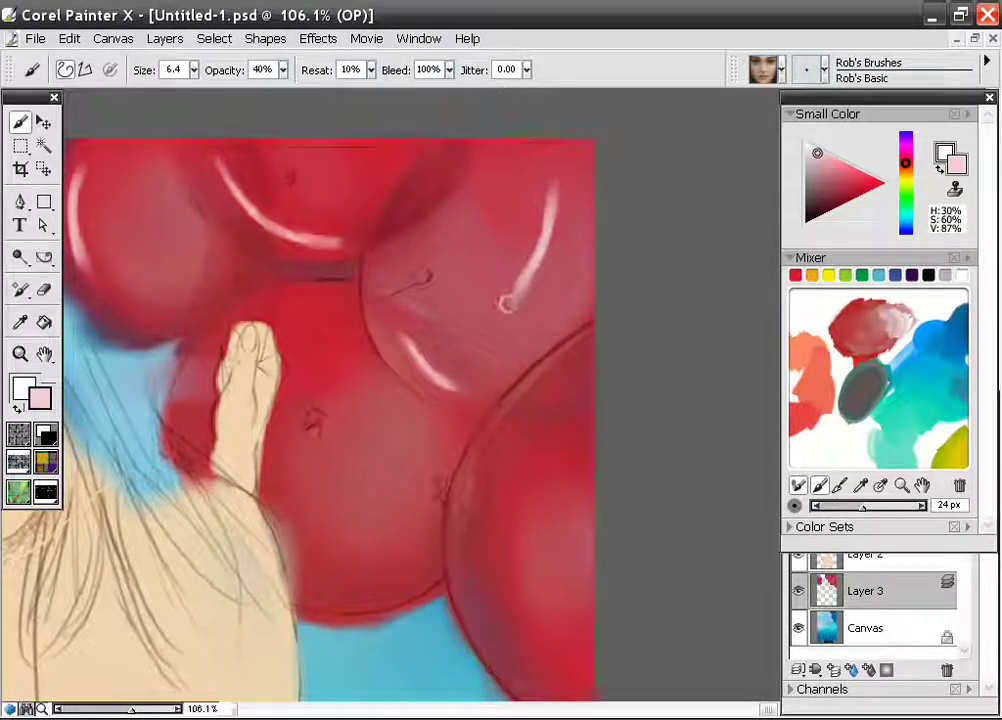
mouse_move(506, 303)
left_mouse_down()
mouse_move(483, 358)
mouse_move(510, 314)
left_mouse_up()
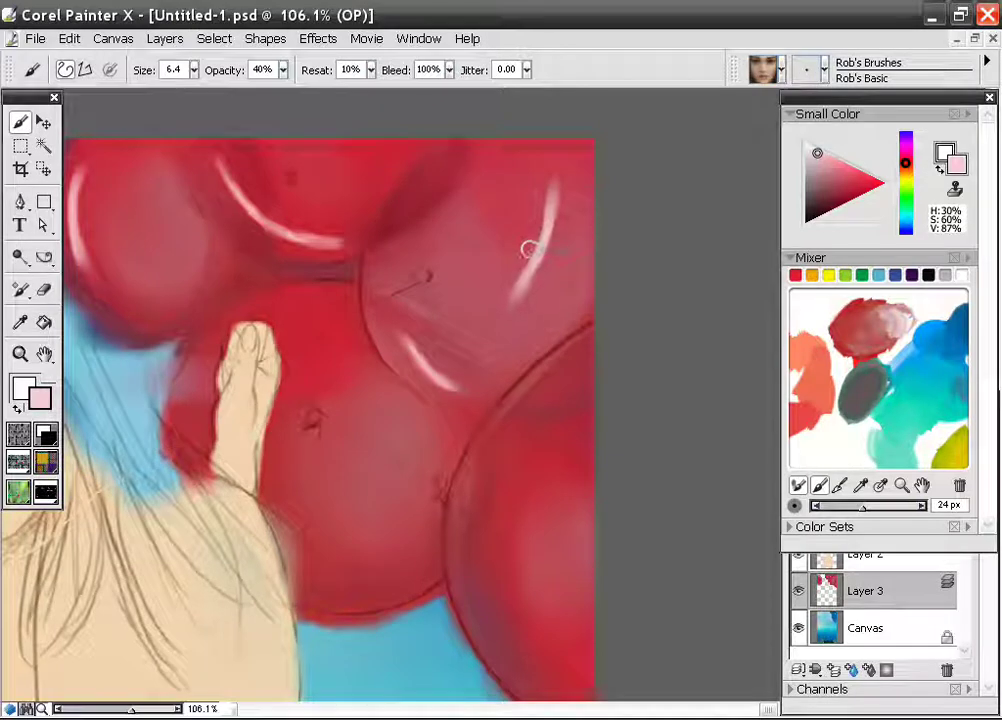
Try a second long highlight down the middle of the upper-right balloon and undo the stroke.
left_click_drag(468, 240, 476, 390)
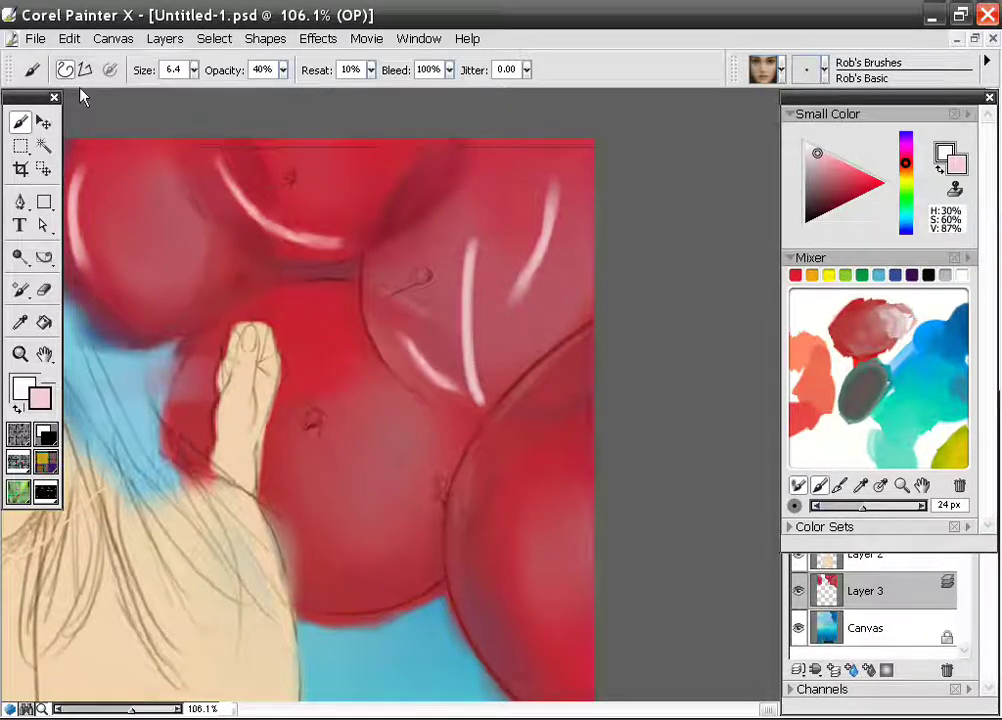
left_click(69, 38)
left_click(78, 62)
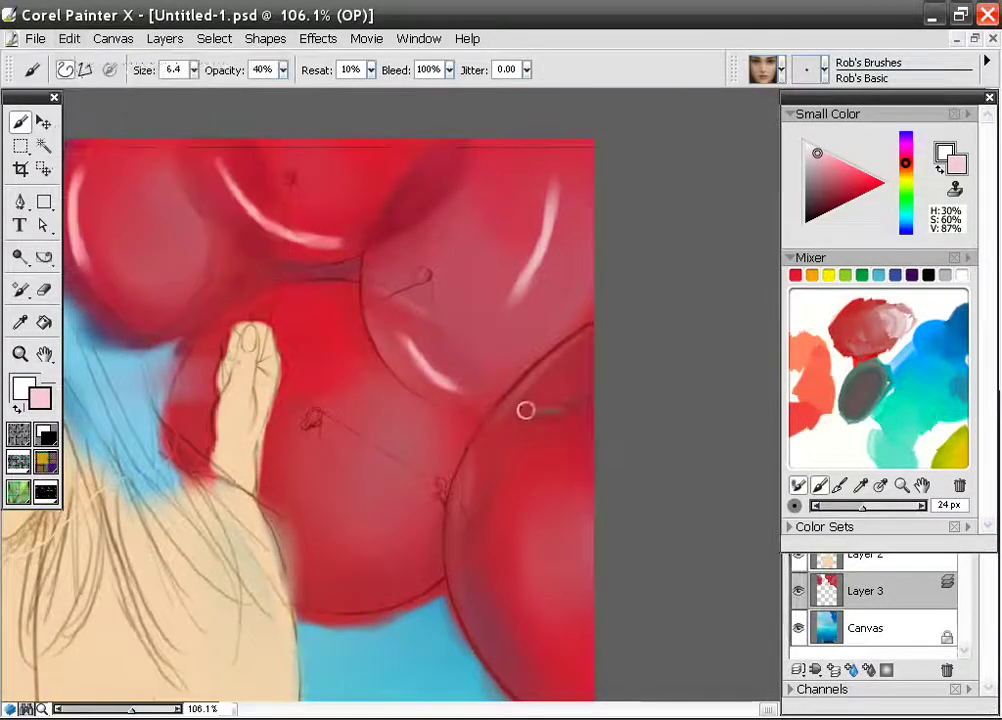
Paint a long curved pale pink highlight following the left edge of the large balloon at the canvas's right edge.
left_click_drag(428, 389, 453, 426)
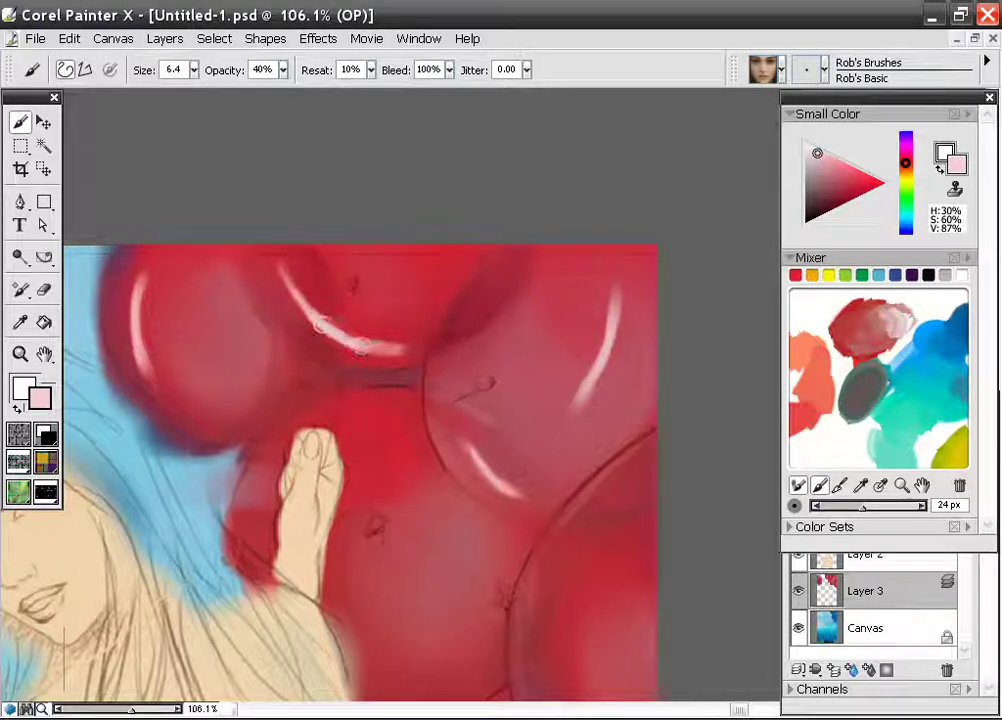
left_click_drag(479, 439, 351, 306)
left_click_drag(434, 421, 329, 297)
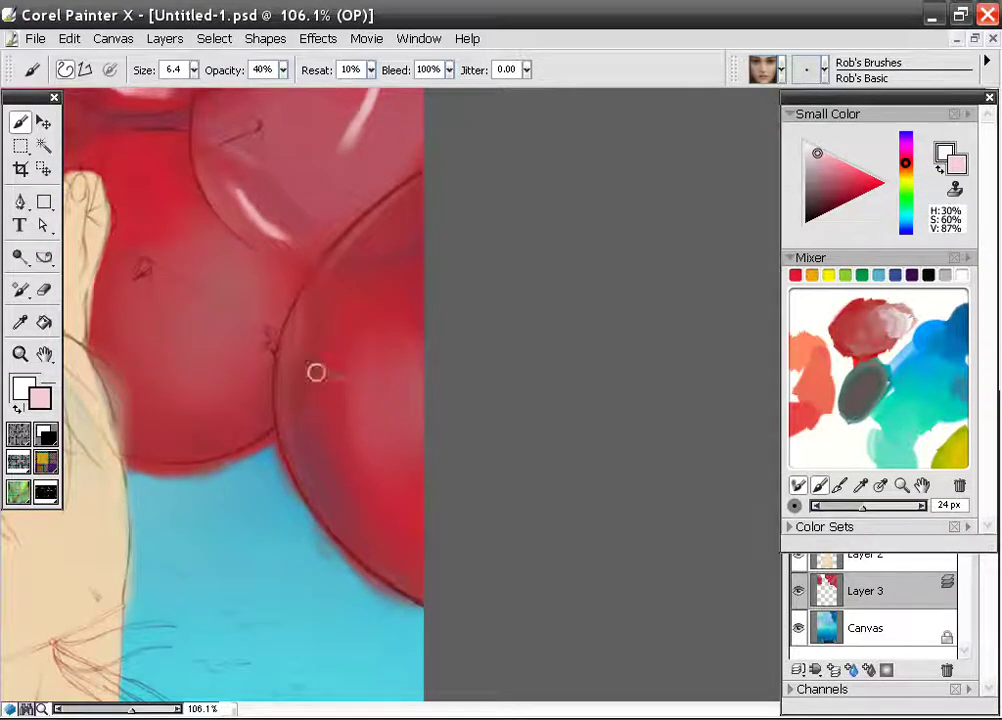
mouse_move(322, 336)
left_mouse_down()
mouse_move(326, 411)
mouse_move(368, 516)
left_mouse_up()
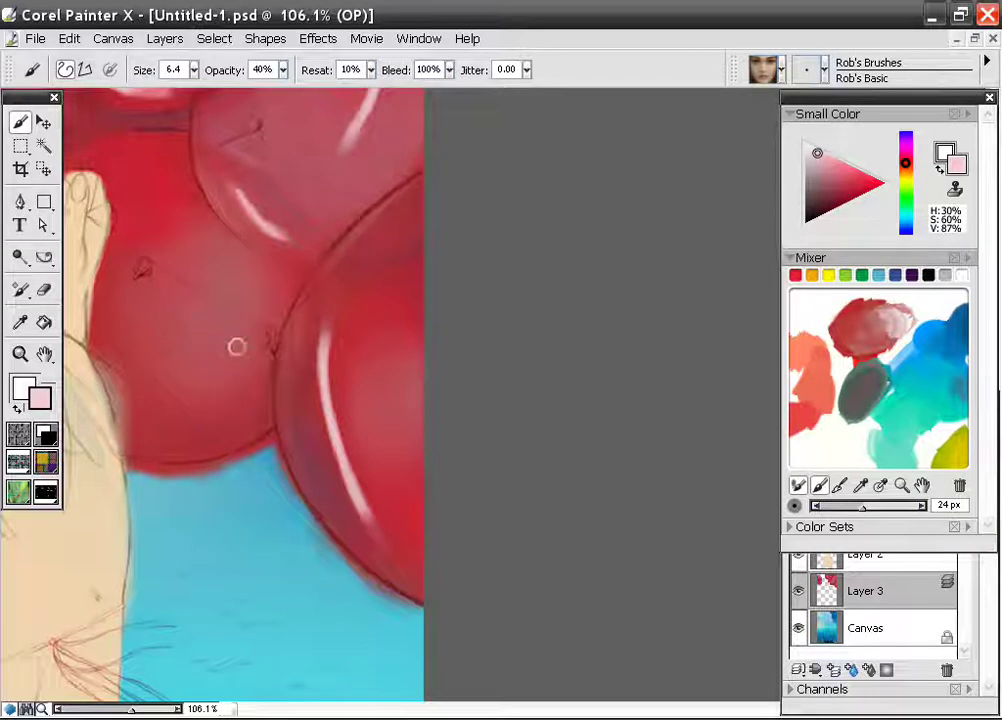
Paint a curved highlight on the lower right of the balloon behind the hand and two short ones near its top.
left_click_drag(172, 406, 244, 339)
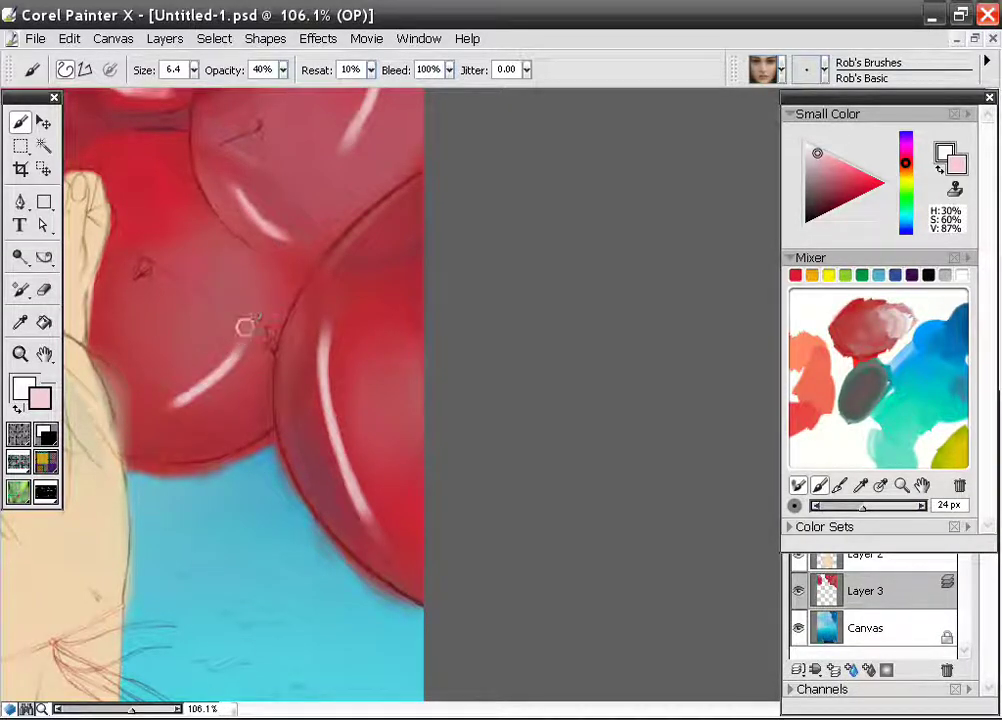
left_click_drag(161, 273, 250, 297)
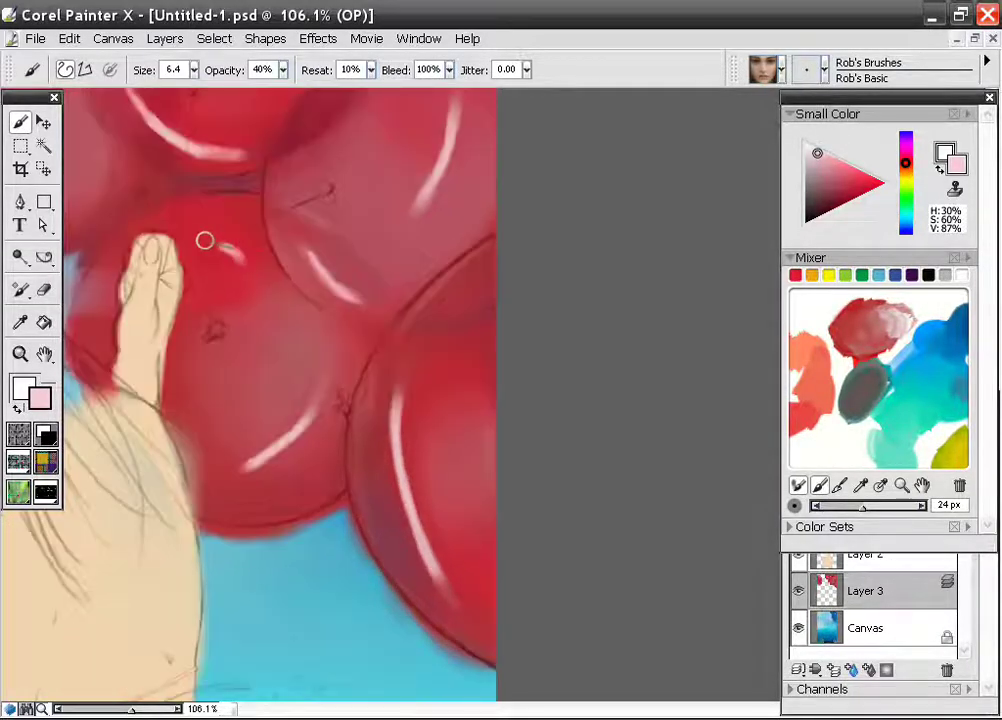
mouse_move(212, 243)
left_mouse_down()
mouse_move(250, 270)
mouse_move(247, 309)
left_mouse_up()
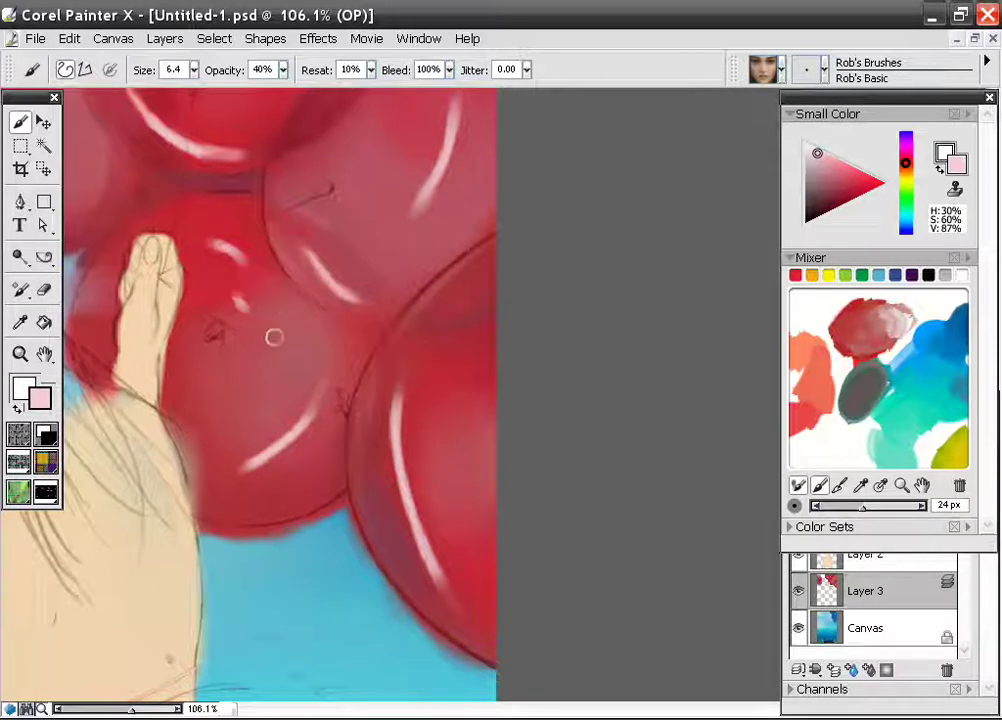
Add a small highlight spot inside the upper-right balloon and undo the trial strokes near its upper-left edge.
left_click(351, 215)
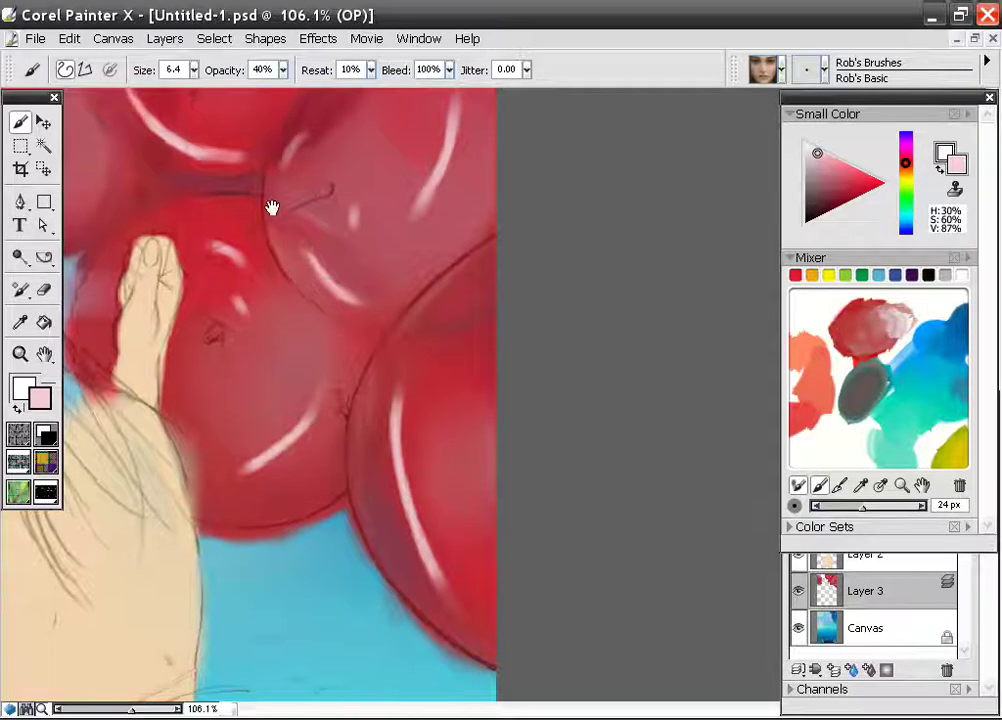
left_click_drag(271, 208, 309, 378)
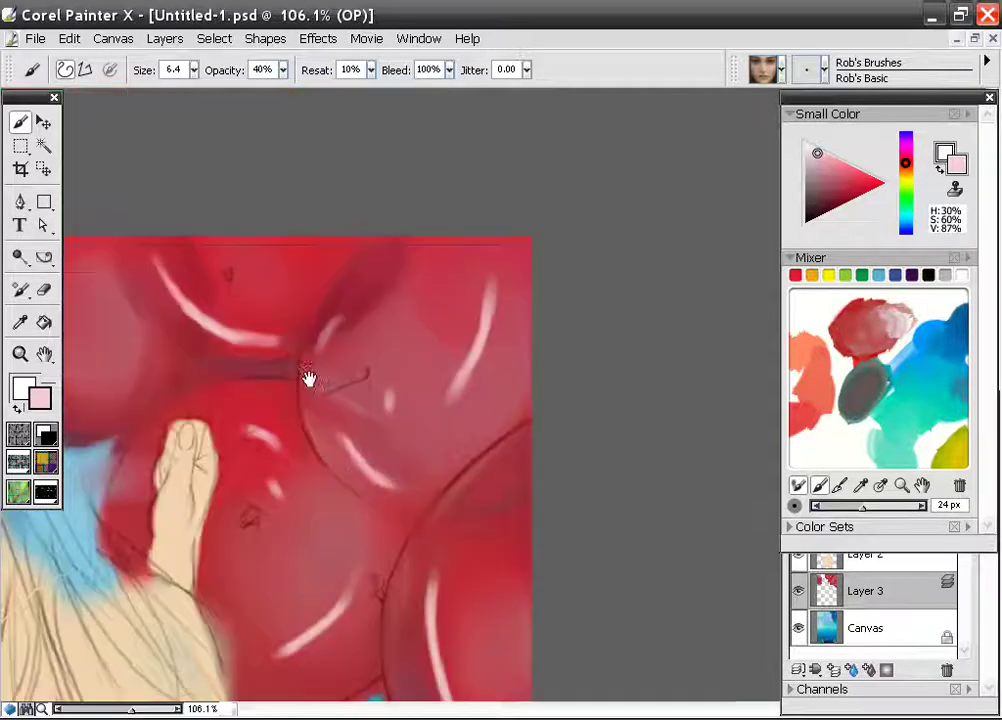
left_click(66, 40)
left_click(84, 63)
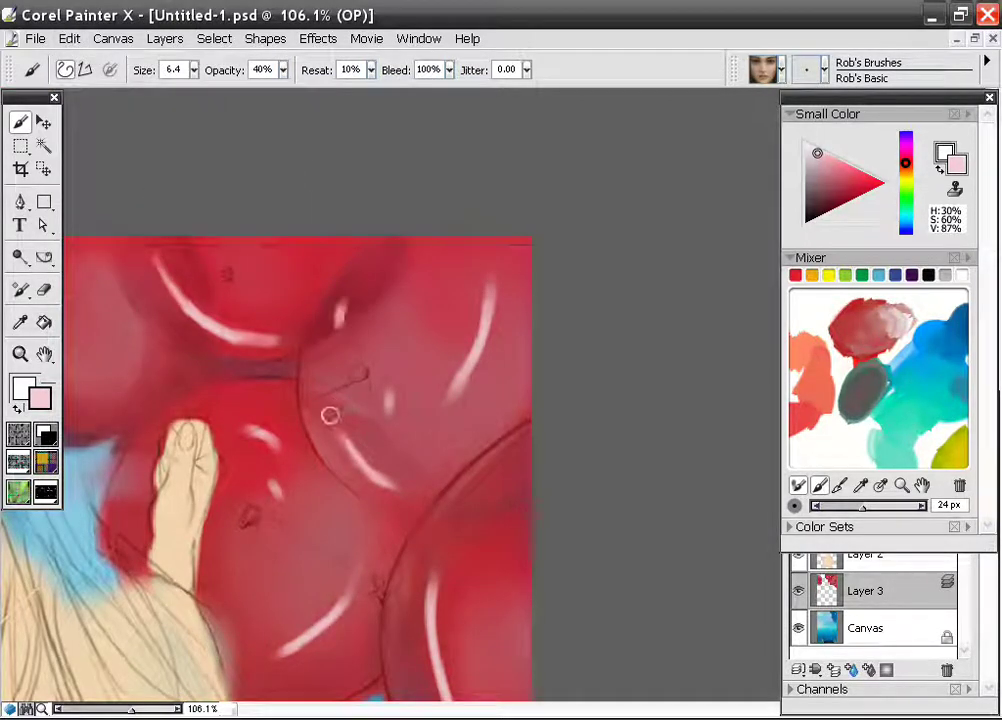
left_click(69, 38)
left_click(80, 61)
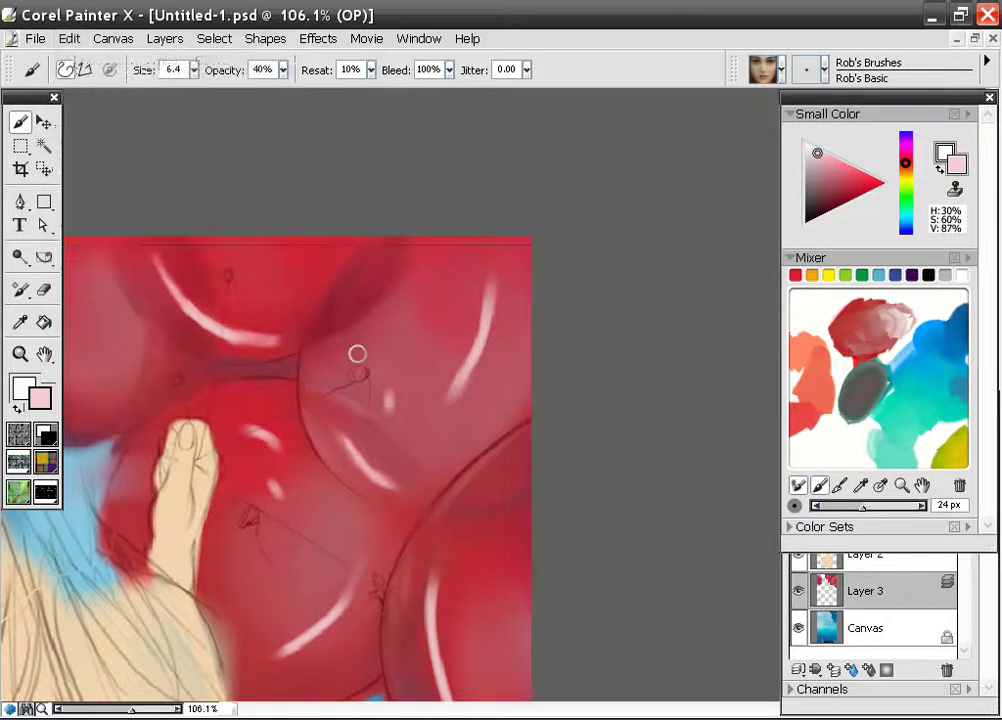
Add small, faint highlights at the lower right of the balloon above the woman's head, undoing the unwanted strokes.
left_click_drag(358, 353, 471, 311)
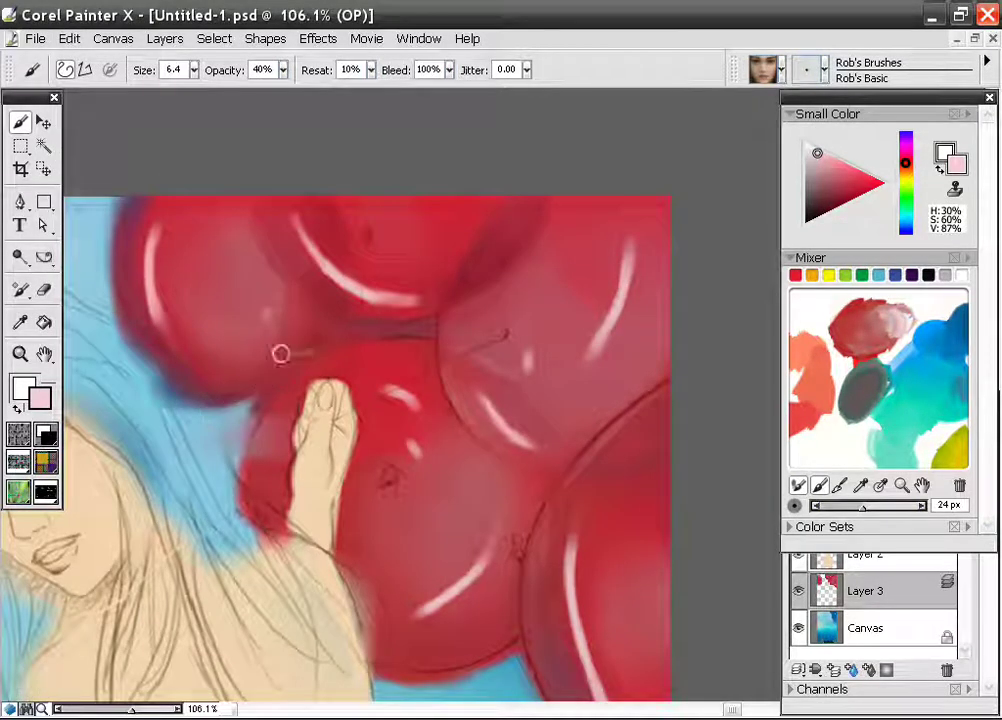
left_click_drag(297, 325, 285, 342)
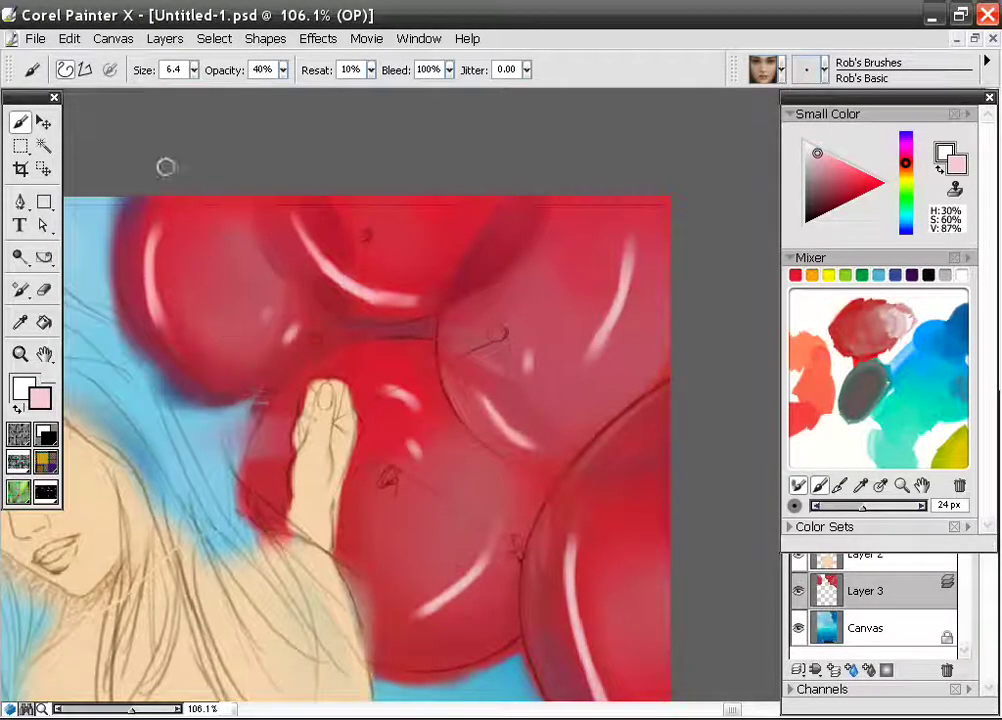
left_click(69, 38)
left_click(84, 60)
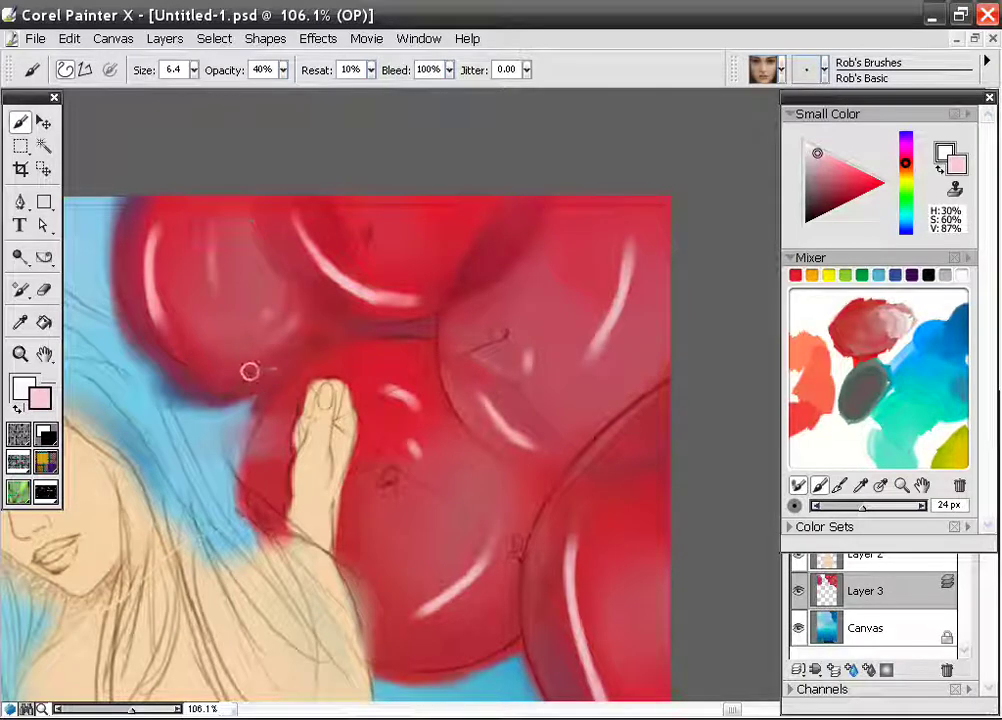
left_click(69, 38)
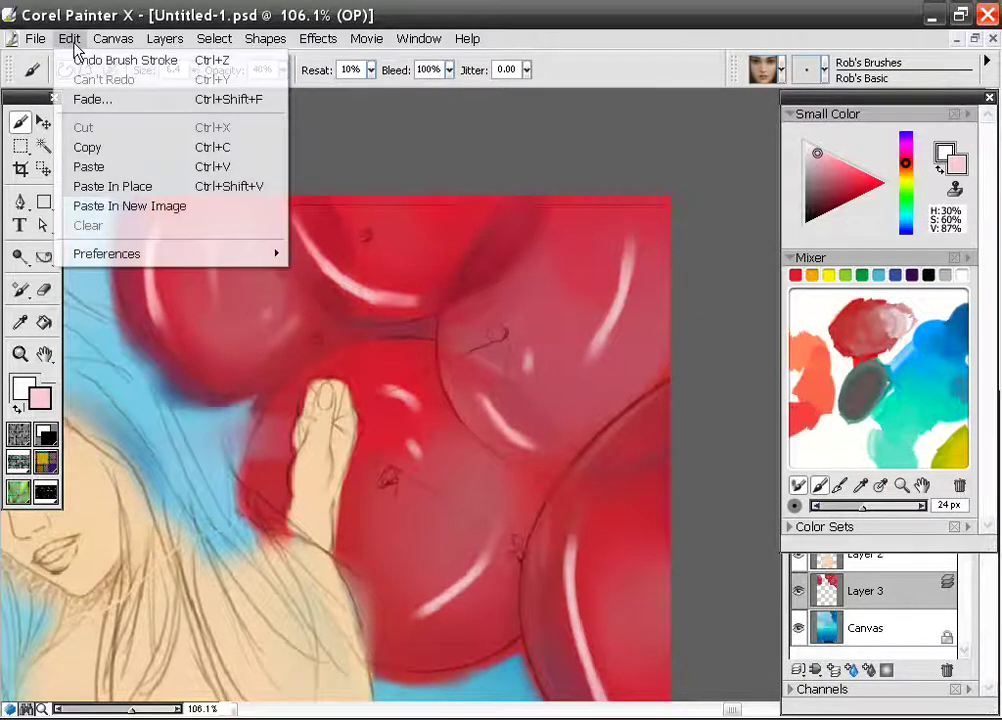
left_click(88, 60)
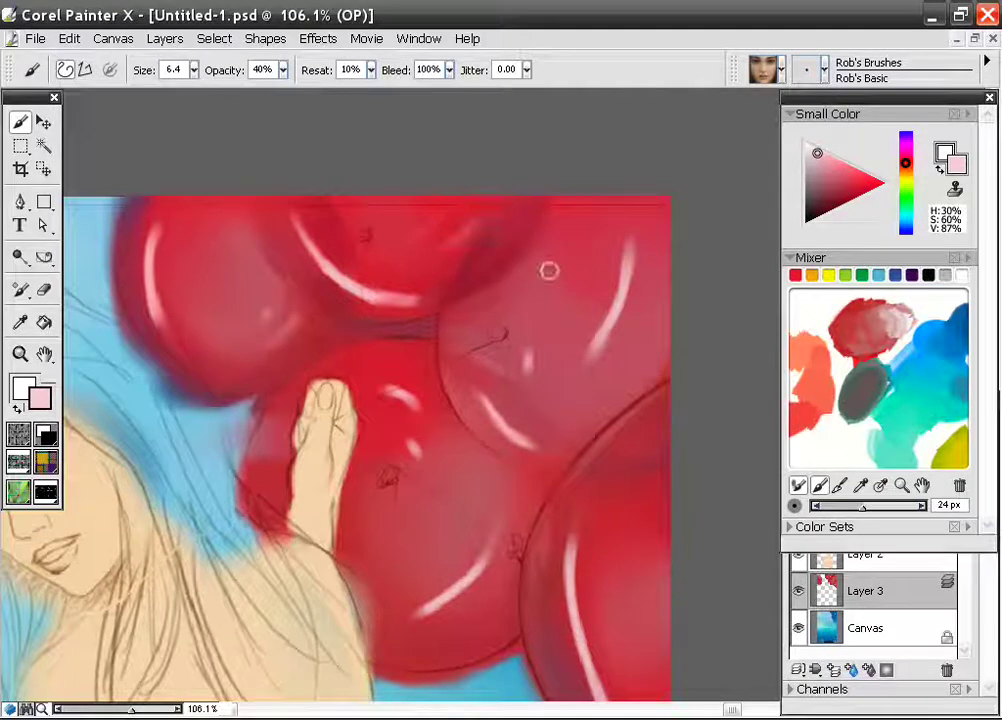
Paint a faint curved reflection along the left side of the upper-right balloon.
left_click_drag(505, 251, 488, 319)
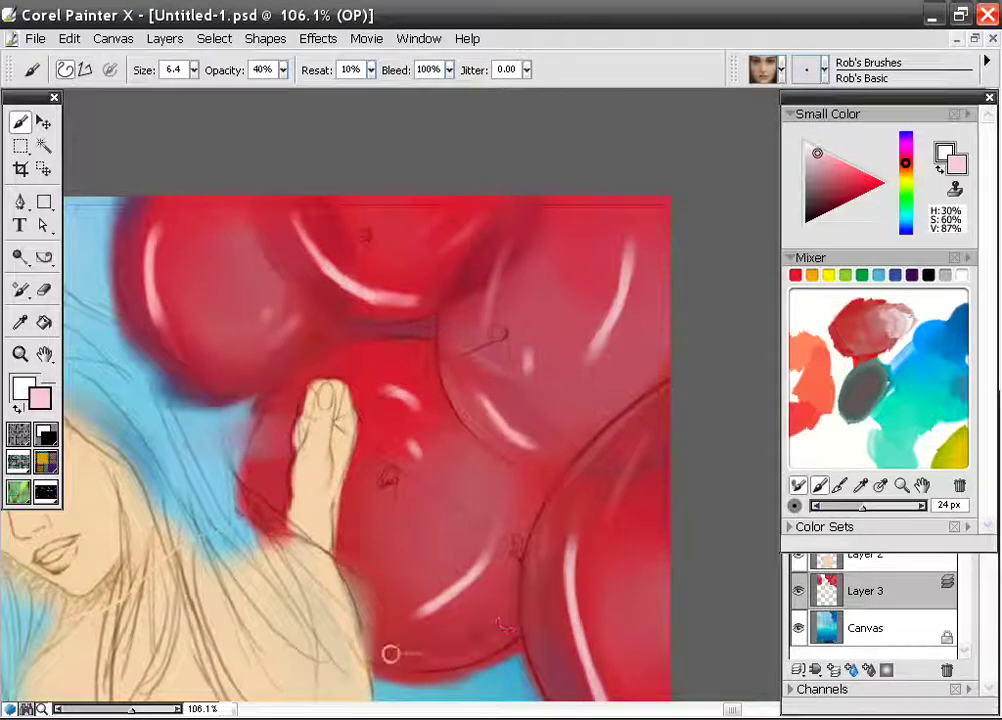
scroll(508, 480, "down", 8)
left_click_drag(510, 479, 482, 334)
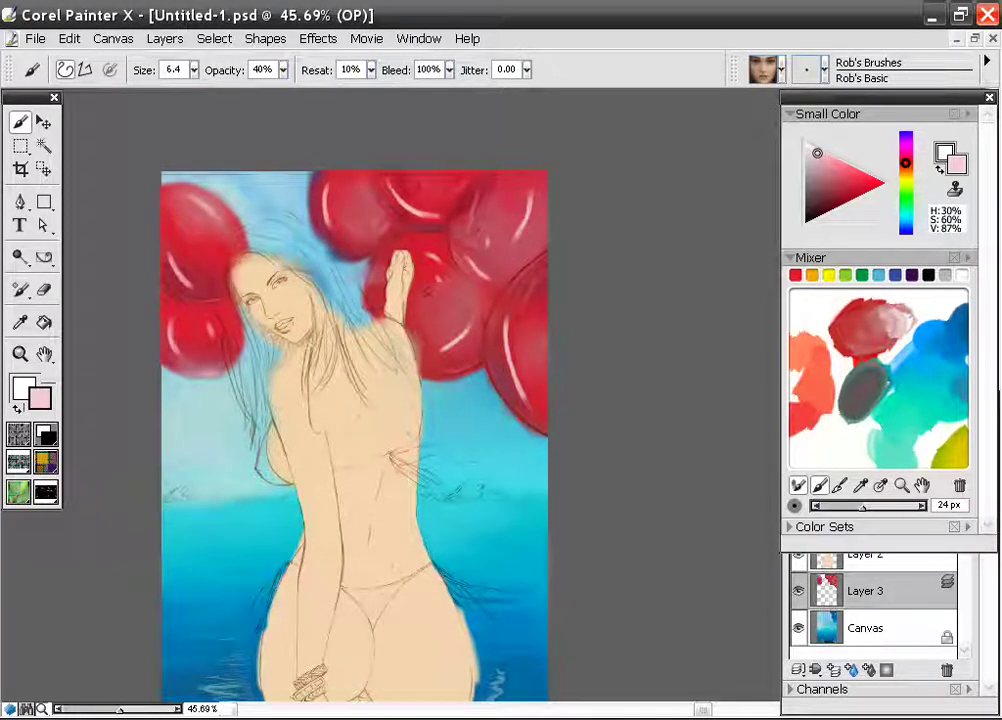
Switch to the Rob's Basic Flat brush variant and choose a lighter, nearly white pink as the painting colour.
scroll(493, 387, "up", 2)
scroll(369, 215, "up", 3)
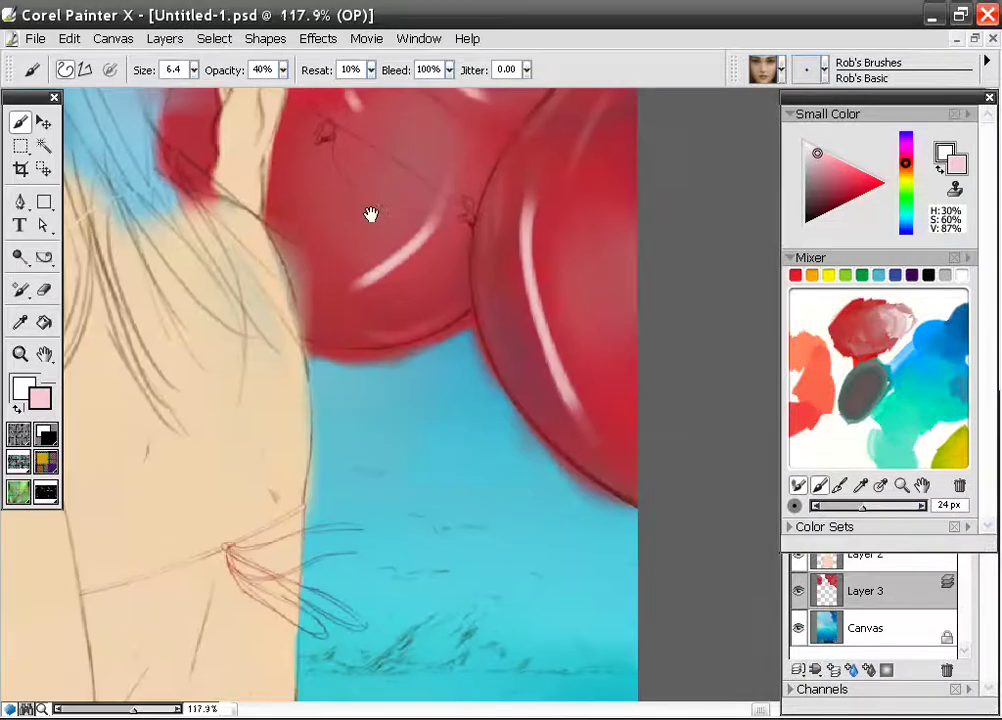
left_click(836, 78)
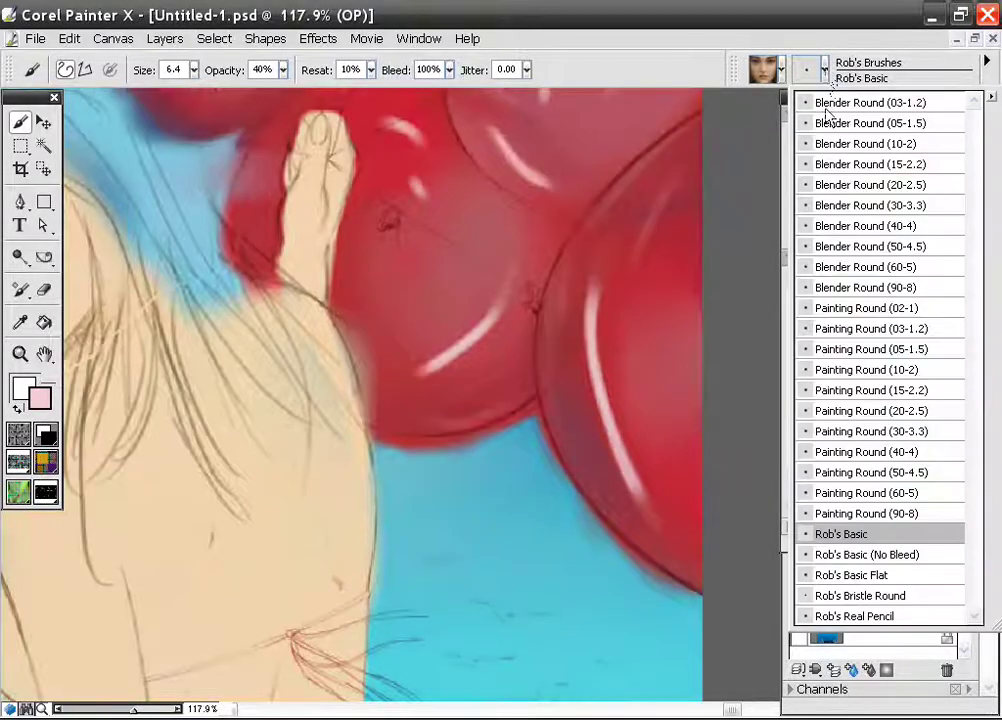
left_click(851, 577)
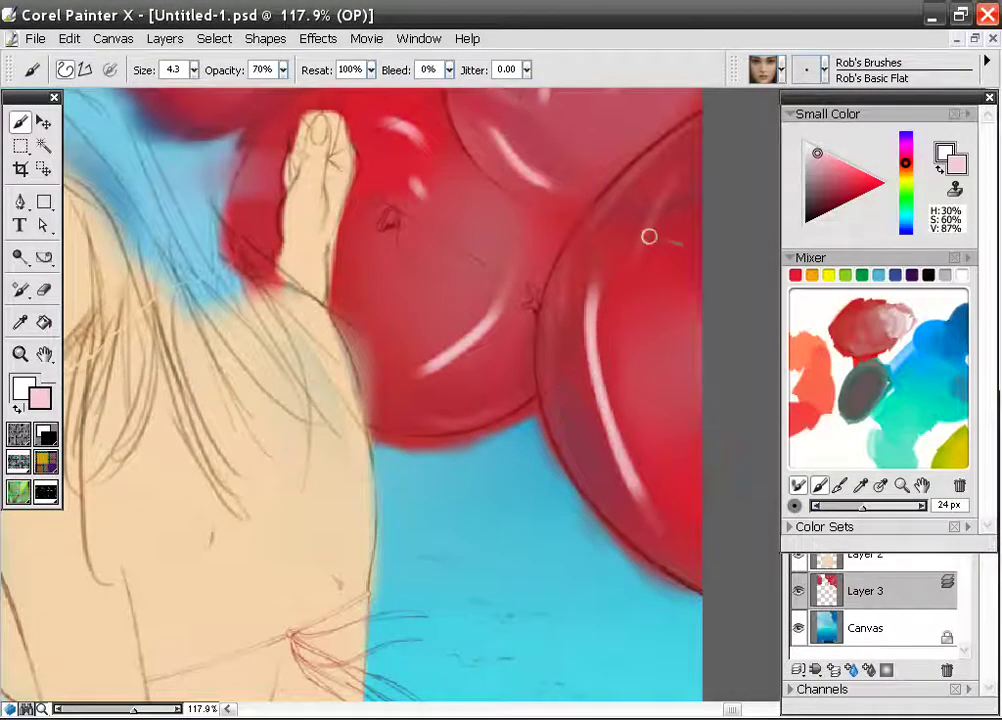
left_click(813, 147)
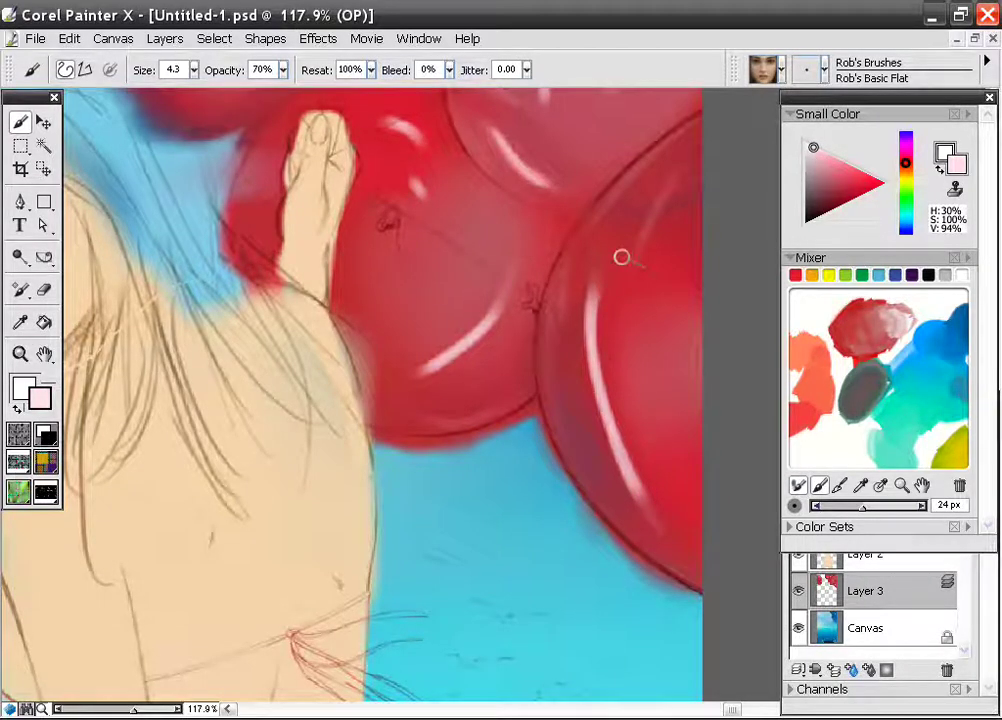
Brighten the highlights on the far-right balloon and the balloon behind the hand, undoing the stray stroke.
left_click_drag(597, 351, 615, 428)
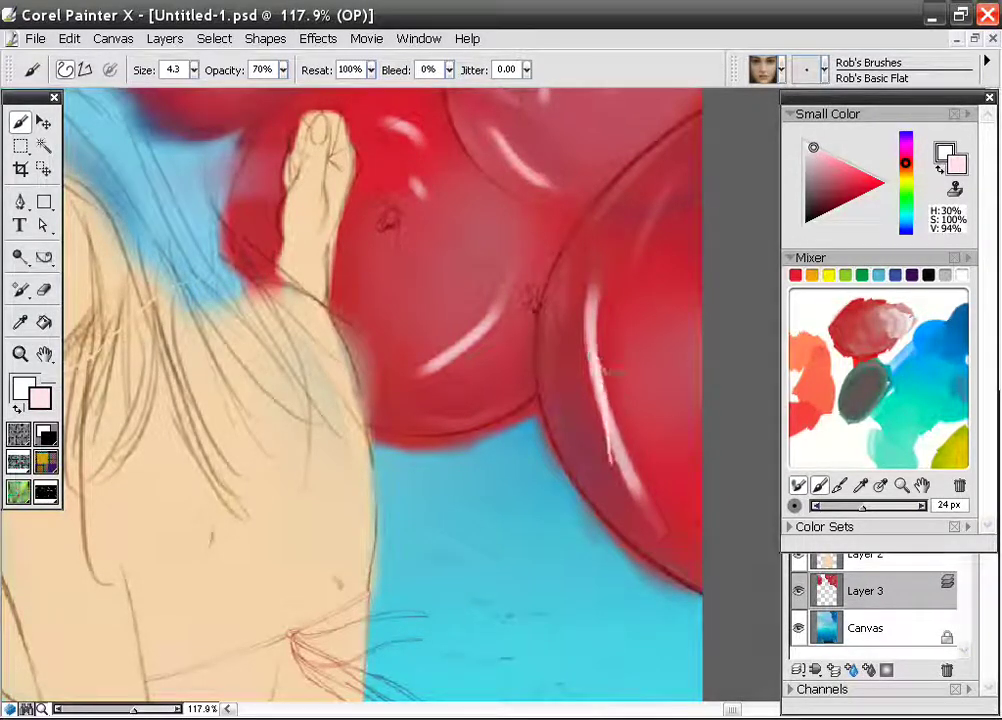
left_click(72, 40)
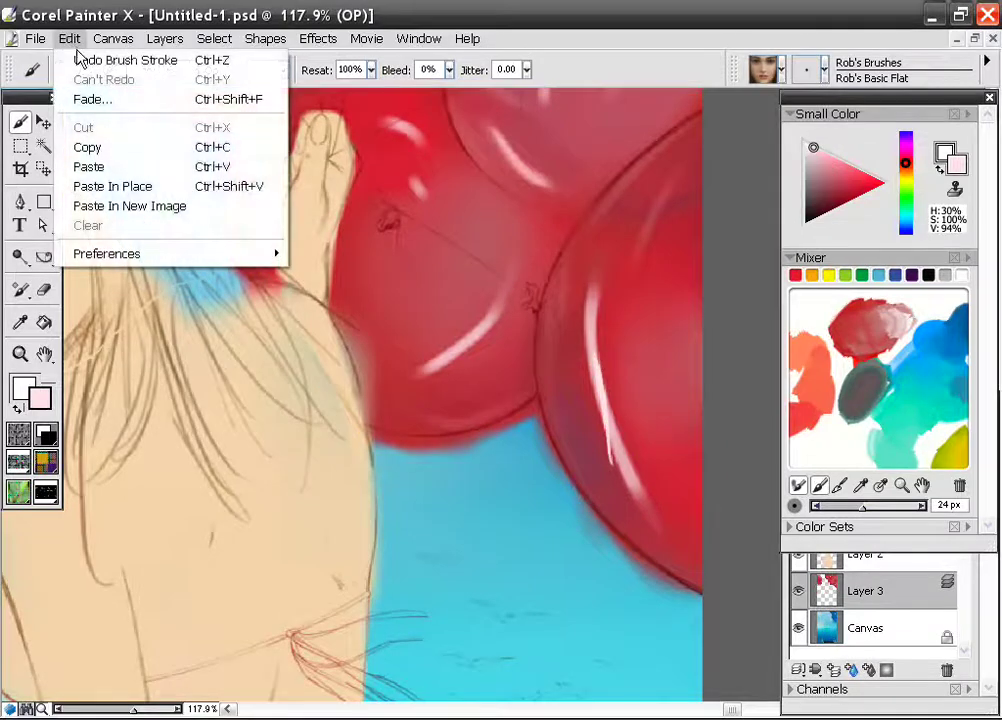
left_click(78, 55)
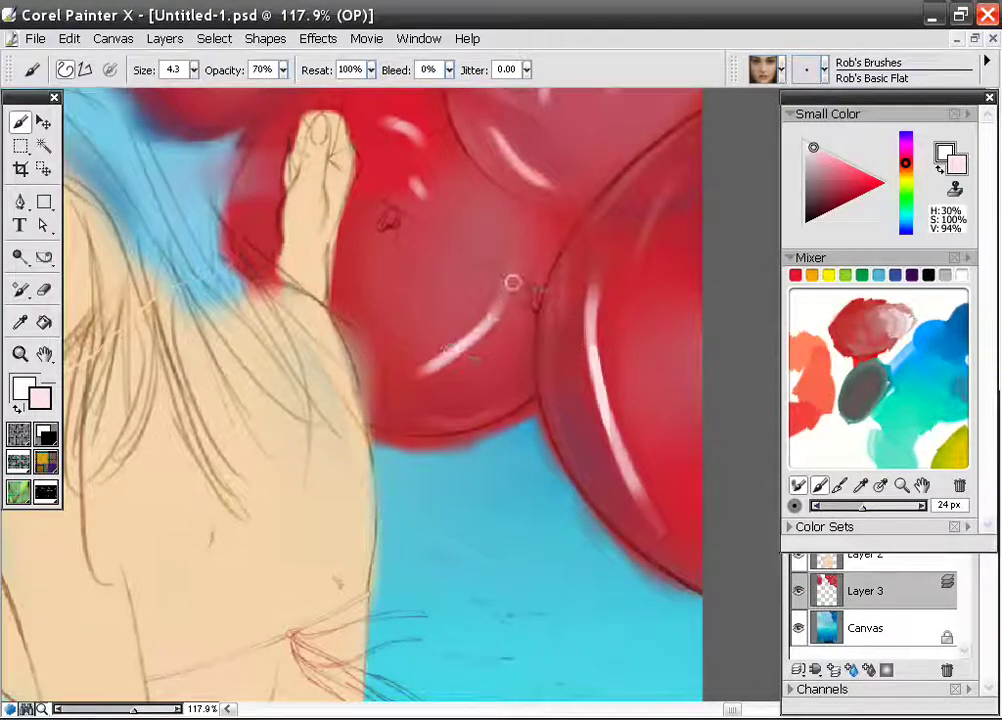
left_click_drag(426, 185, 420, 188)
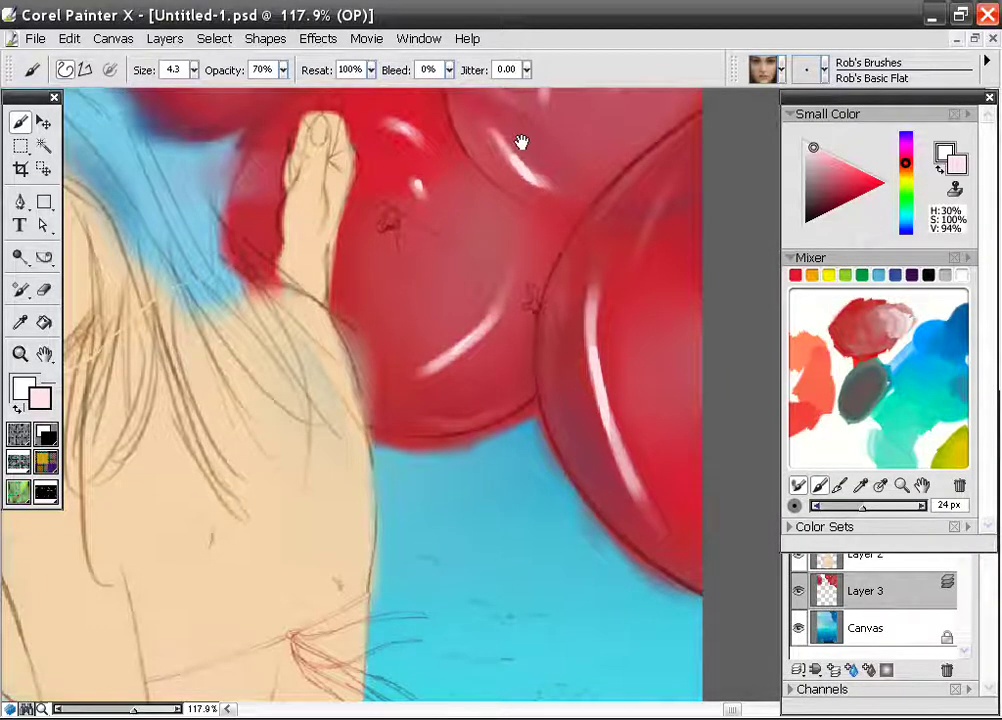
Add a bright dot and a short curved highlight at the lower right of the balloon above the woman's head.
left_click_drag(521, 143, 519, 324)
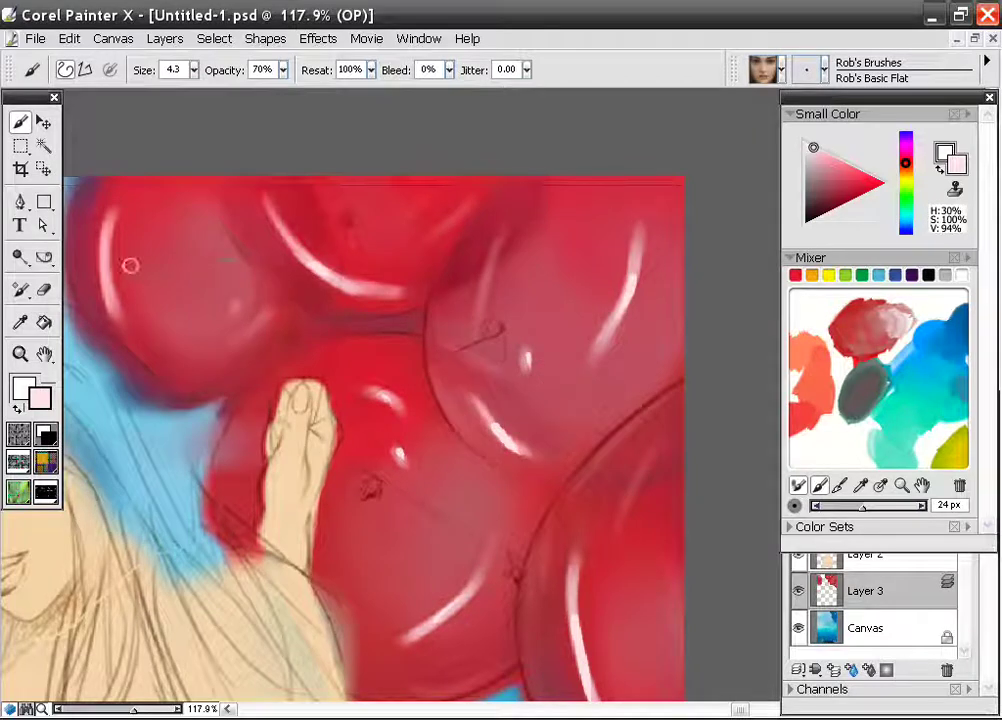
left_click(240, 302)
left_click_drag(259, 330, 271, 310)
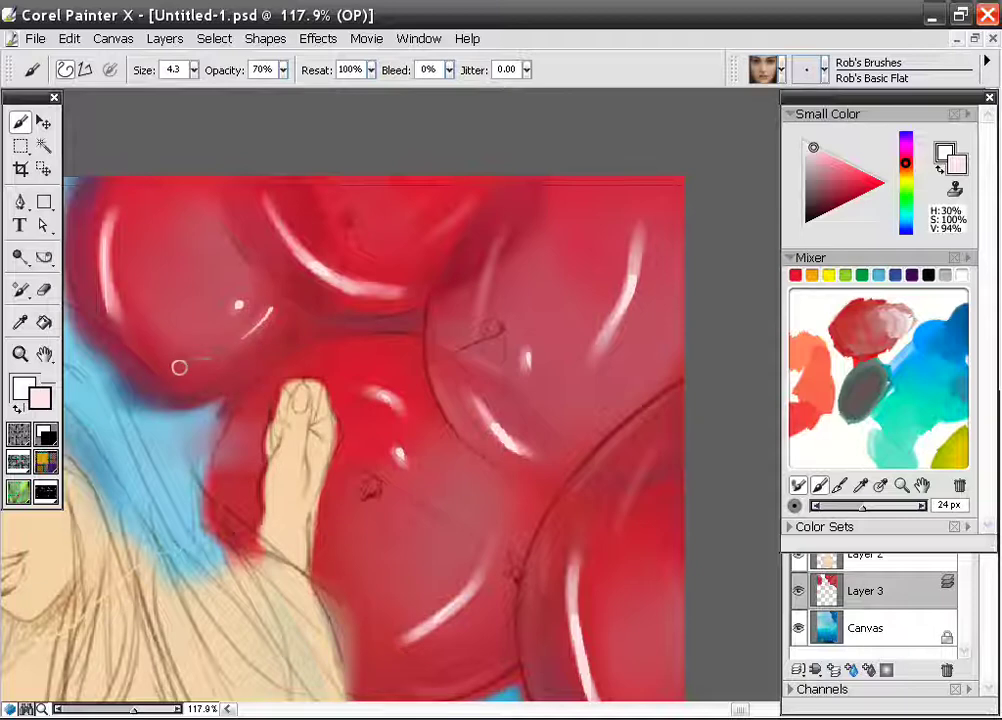
Try a thin reflection inside the balloon above the head and a rim light under the balloon behind the hand, undoing each stroke.
left_click_drag(125, 170, 163, 316)
left_click(69, 38)
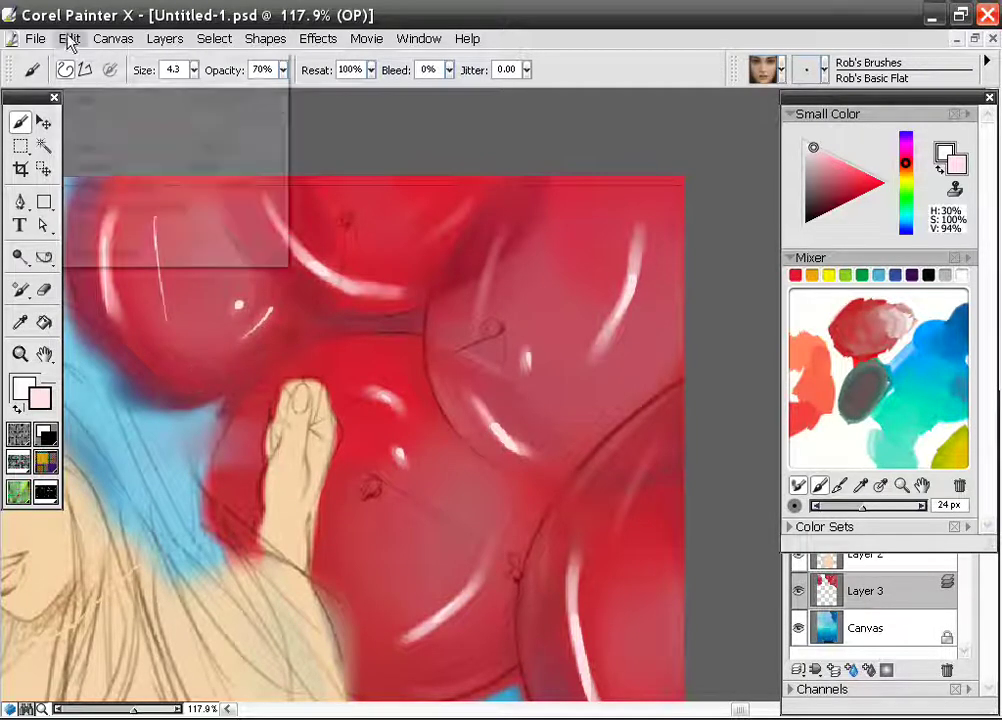
left_click(112, 60)
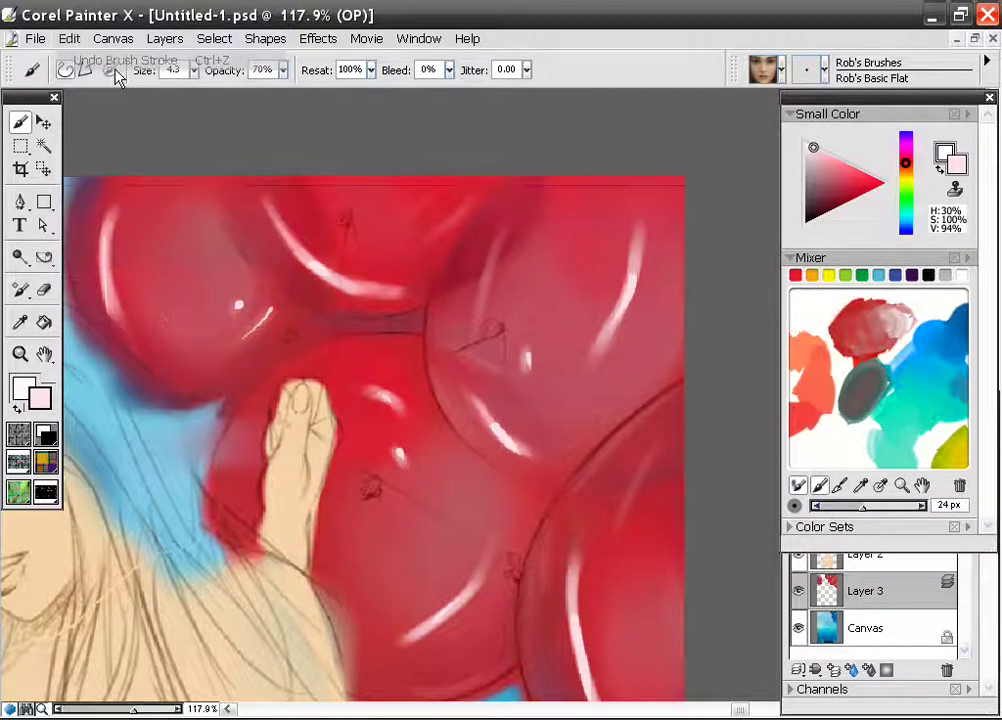
left_click_drag(461, 459, 386, 204)
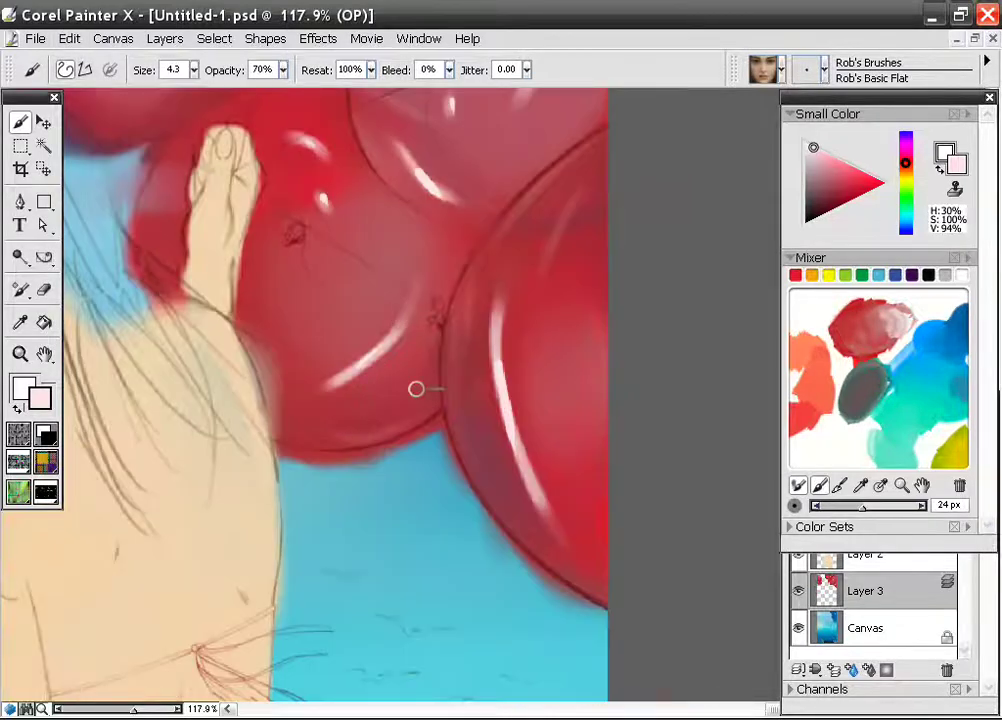
mouse_move(436, 401)
left_mouse_down()
mouse_move(399, 426)
mouse_move(278, 455)
left_mouse_up()
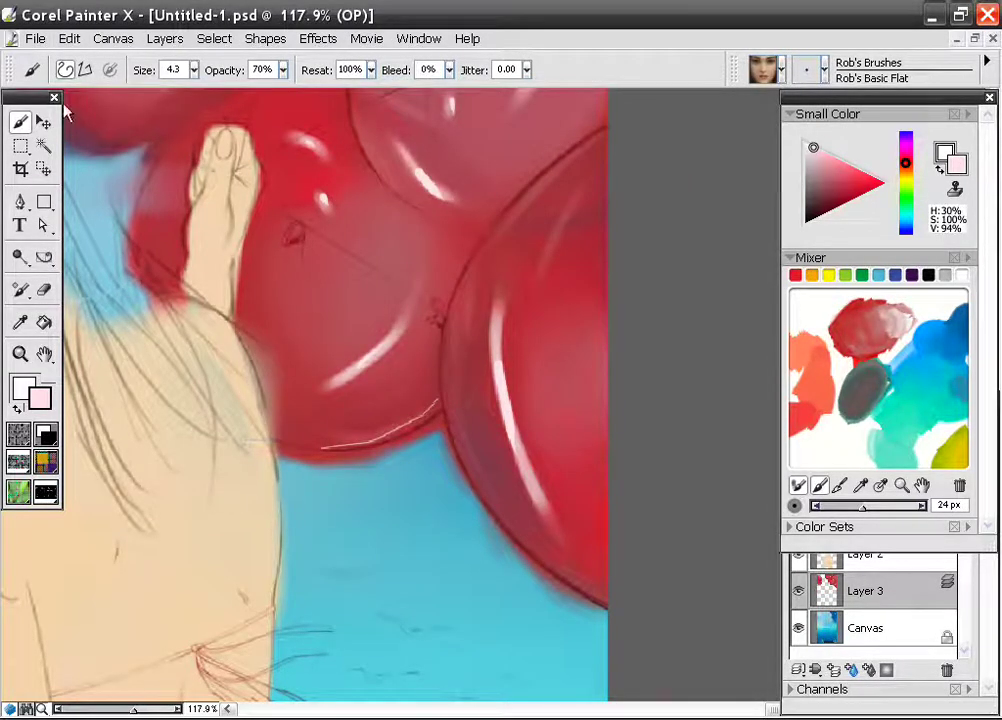
left_click(69, 38)
left_click(112, 60)
scroll(573, 269, "down", 9)
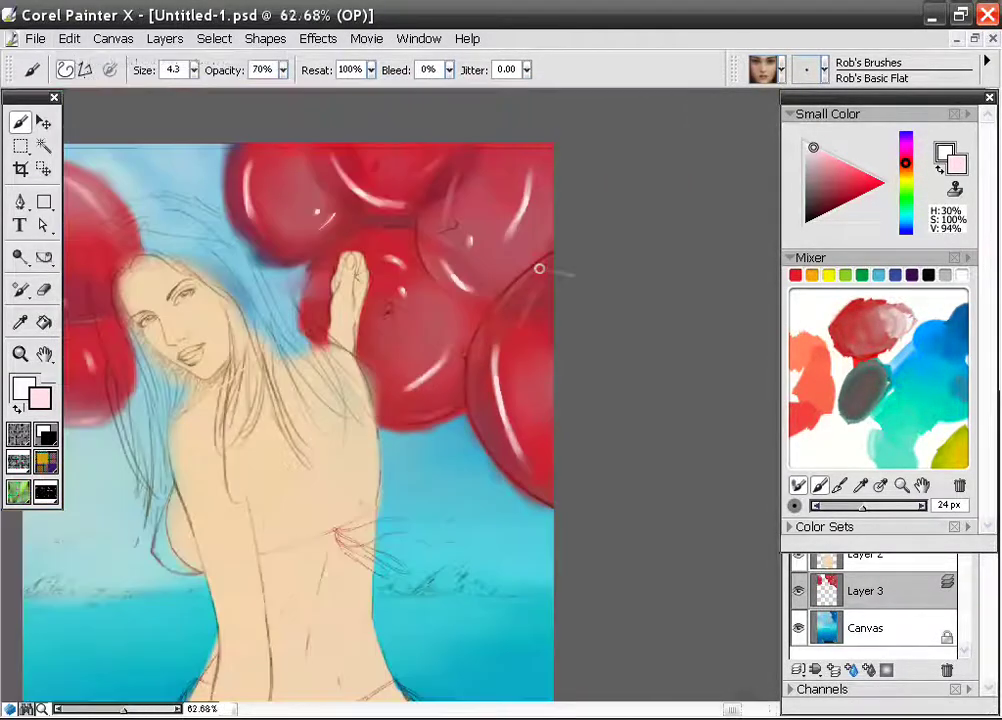
left_click_drag(353, 333, 394, 291)
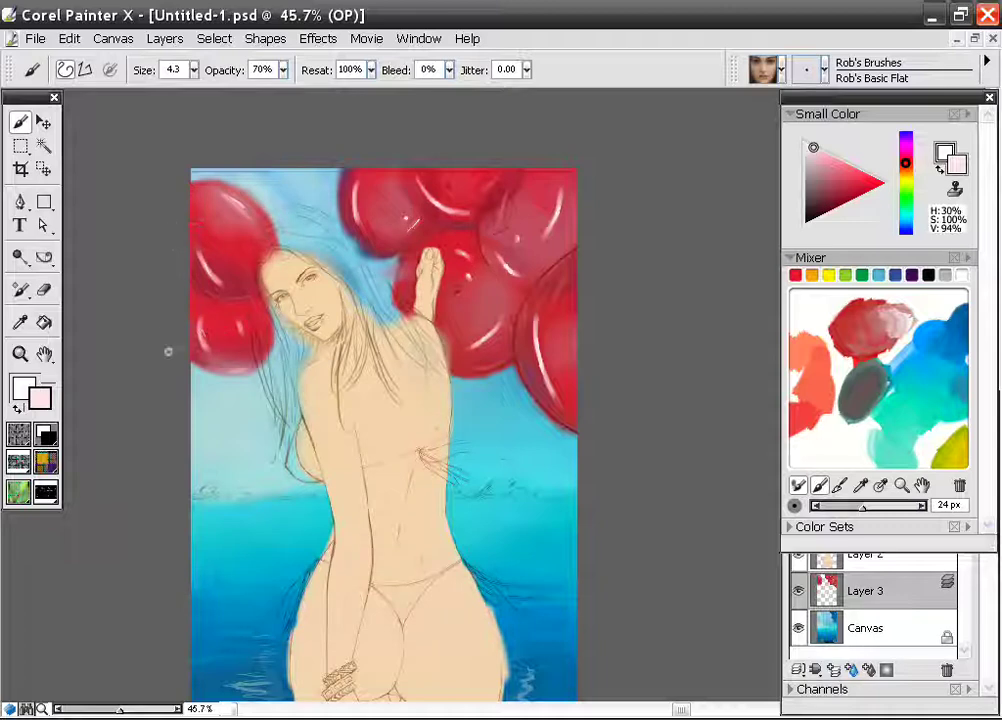
scroll(485, 350, "down", 1)
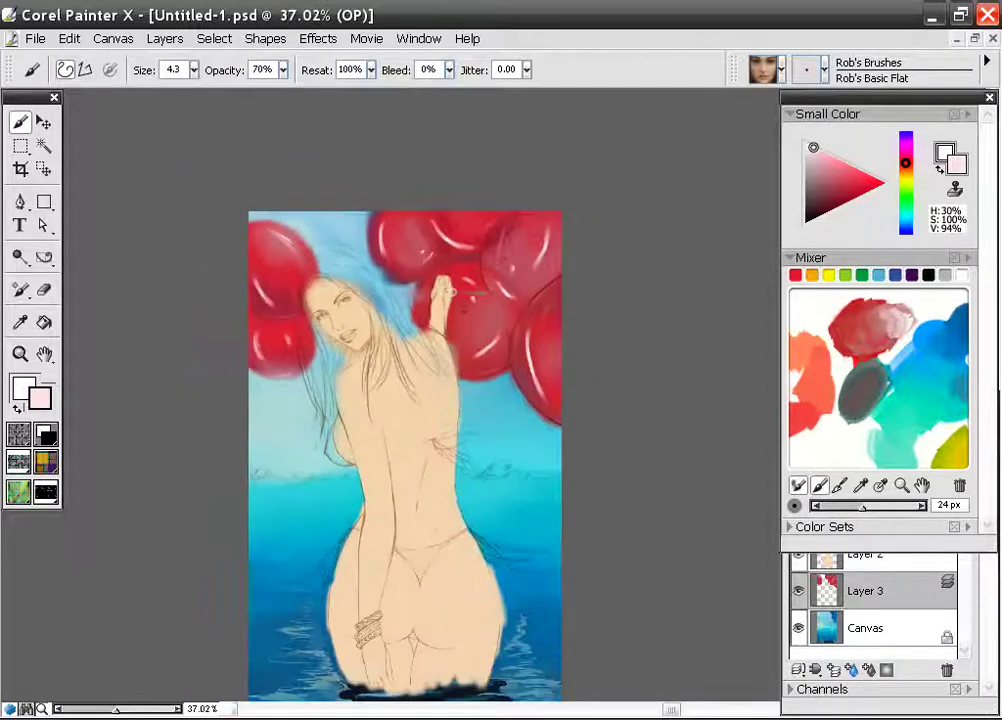
scroll(491, 345, "up", 3)
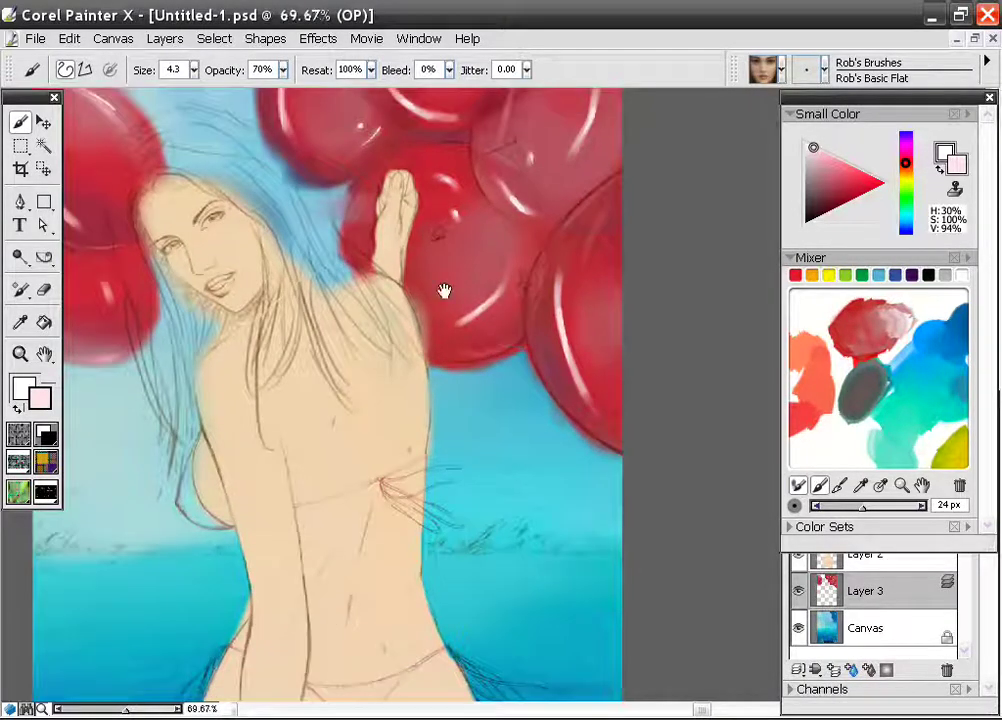
left_click_drag(443, 289, 494, 350)
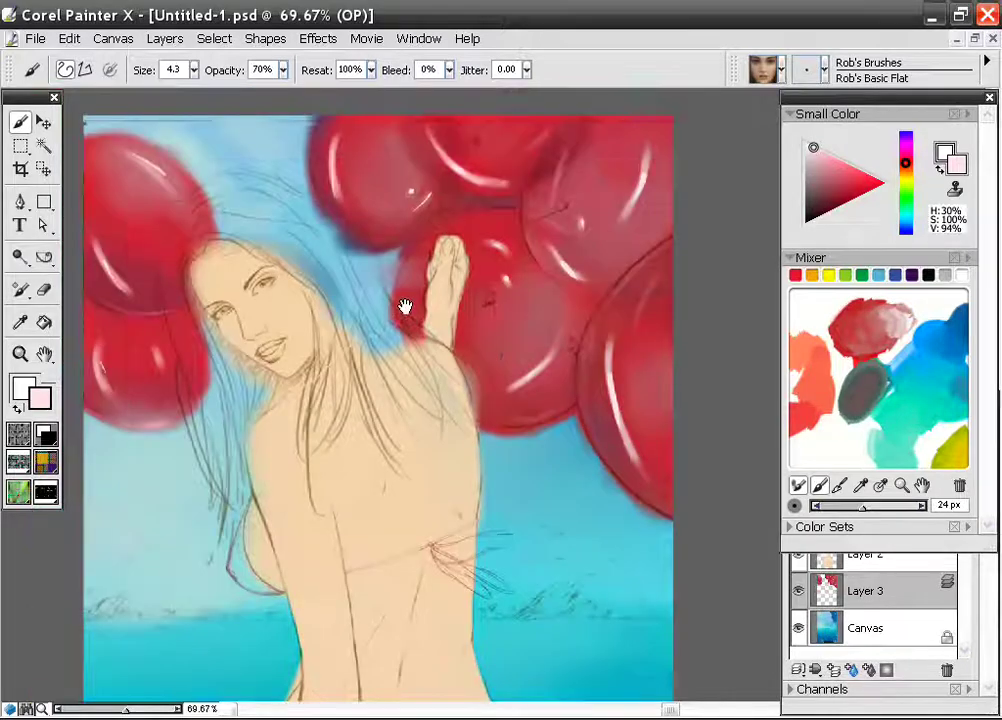
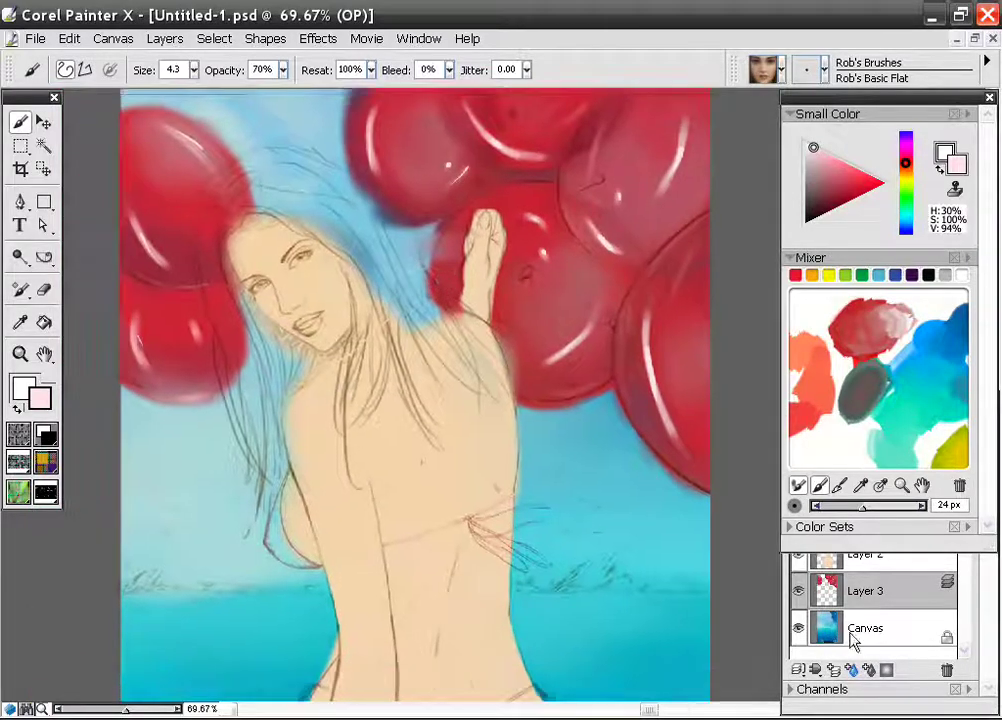
Select the Canvas layer, load the Painter Brushes library and switch to its F-X brush category.
left_click(988, 62)
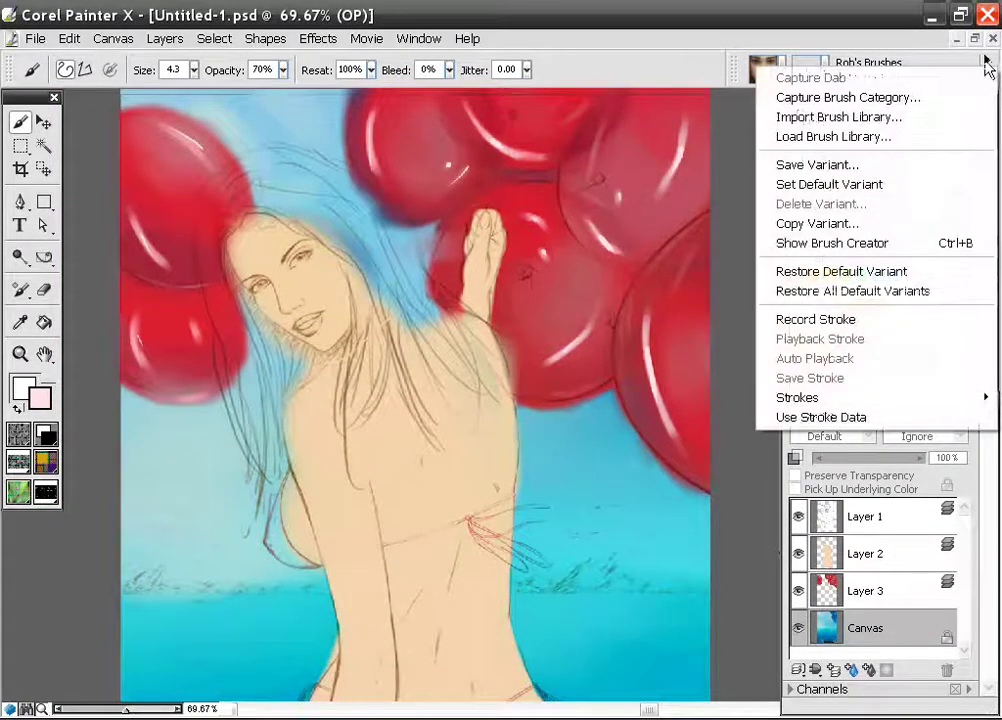
left_click(860, 136)
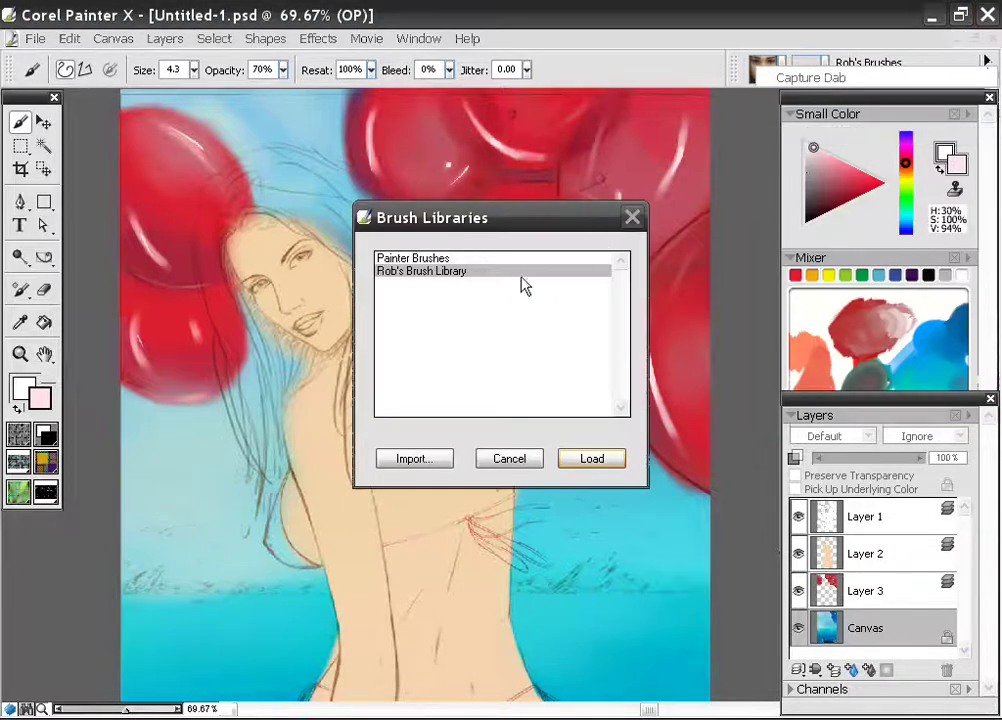
left_click(592, 458)
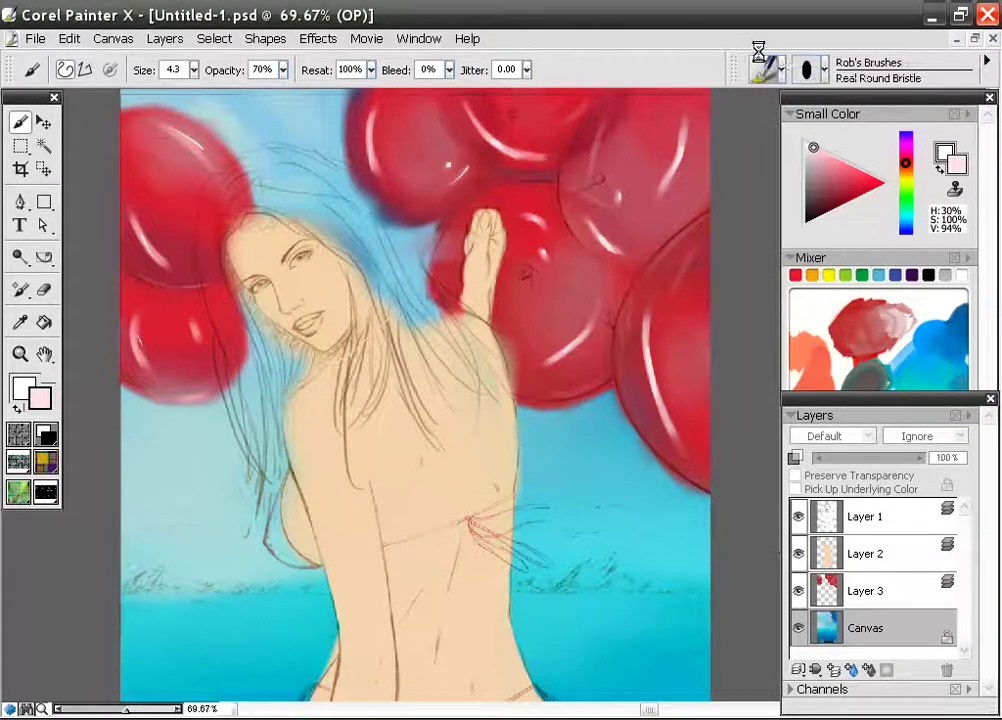
left_click(784, 72)
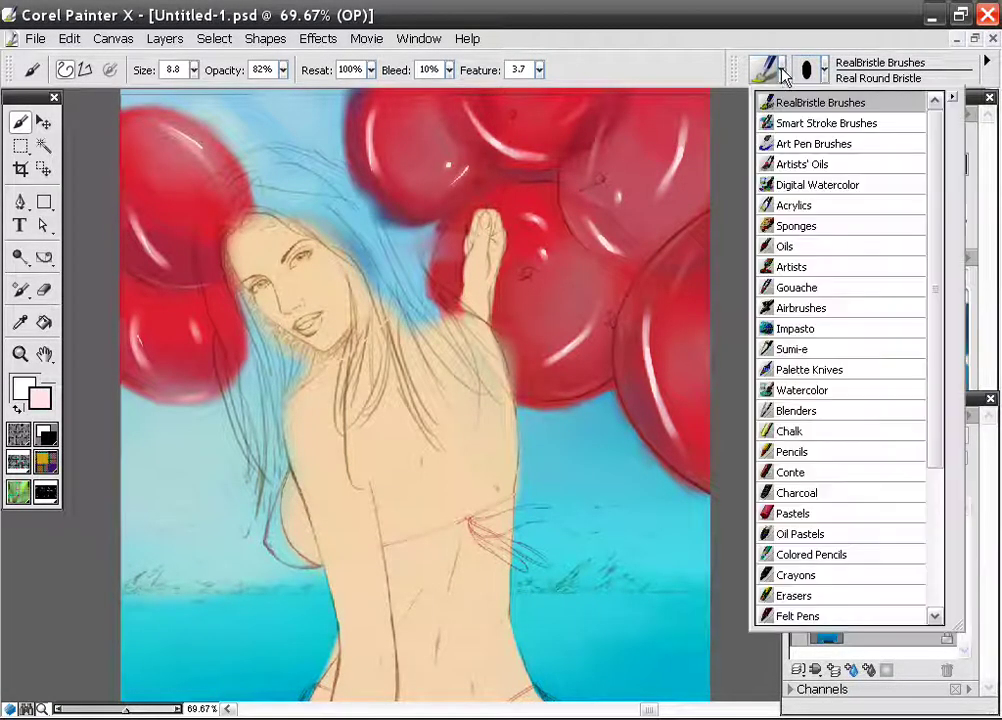
left_click_drag(931, 347, 924, 496)
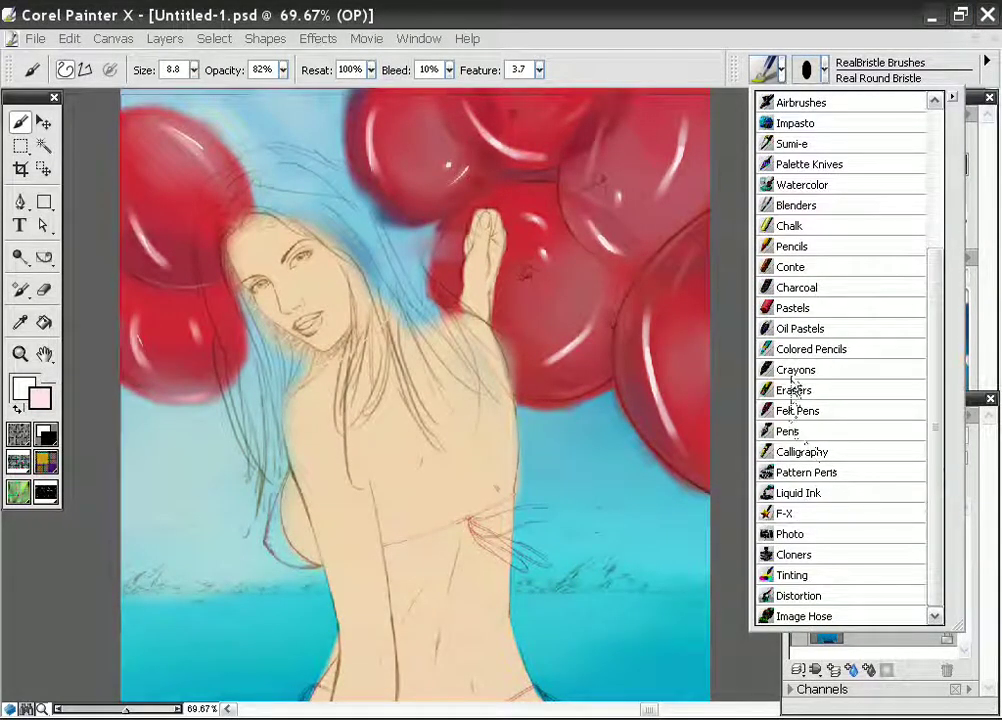
left_click(785, 514)
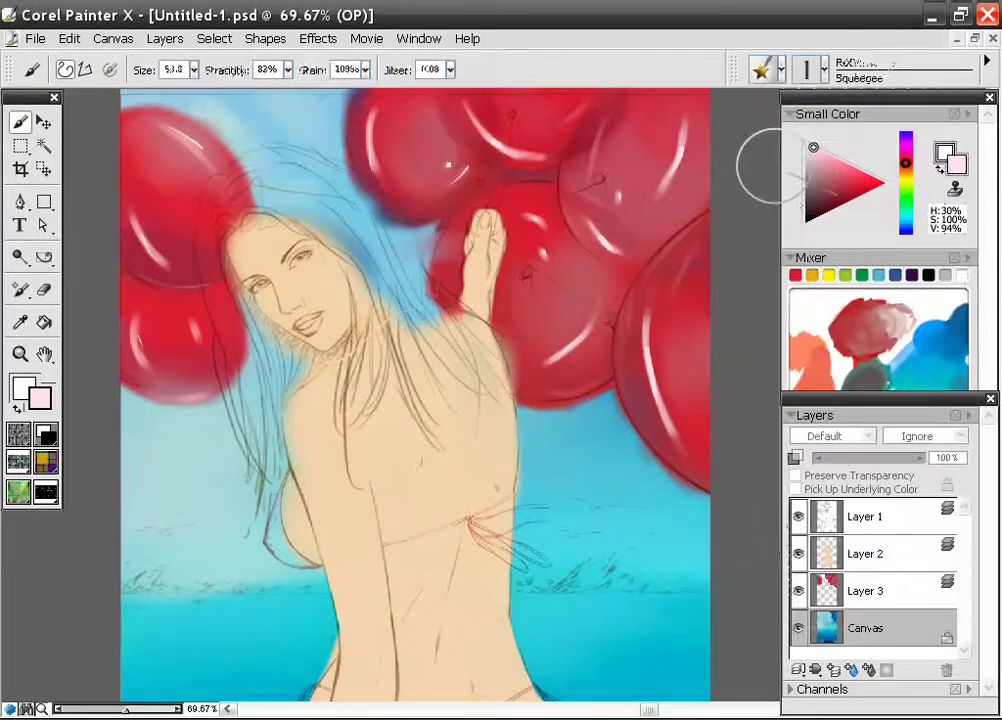
Try the Furry Brush on the background around the woman's torso and undo the strokes.
left_click(825, 72)
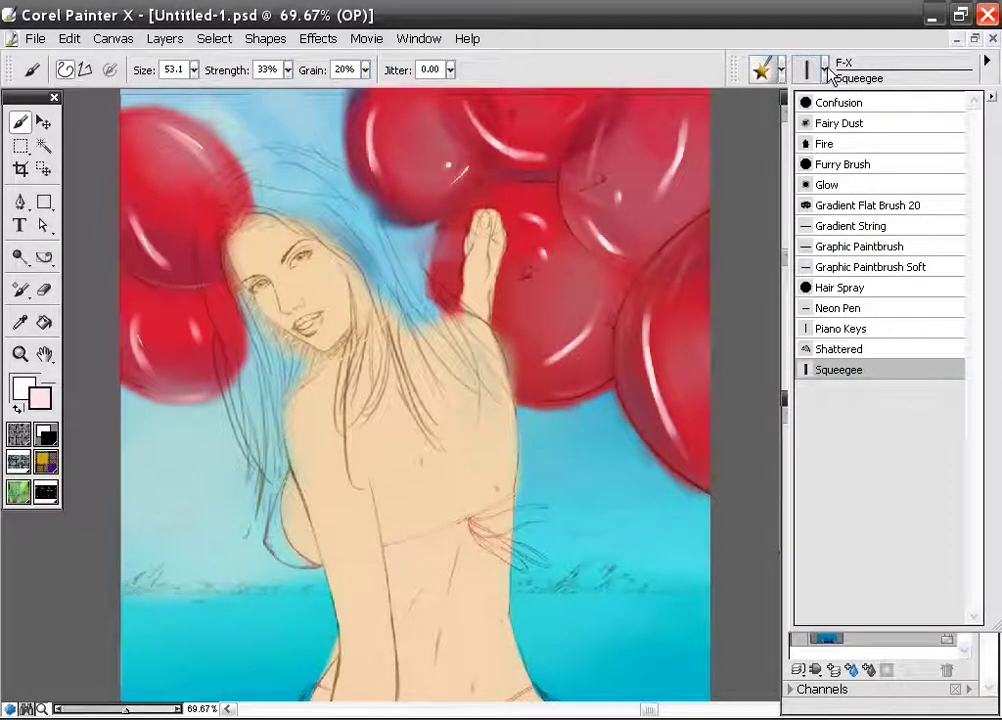
left_click(834, 165)
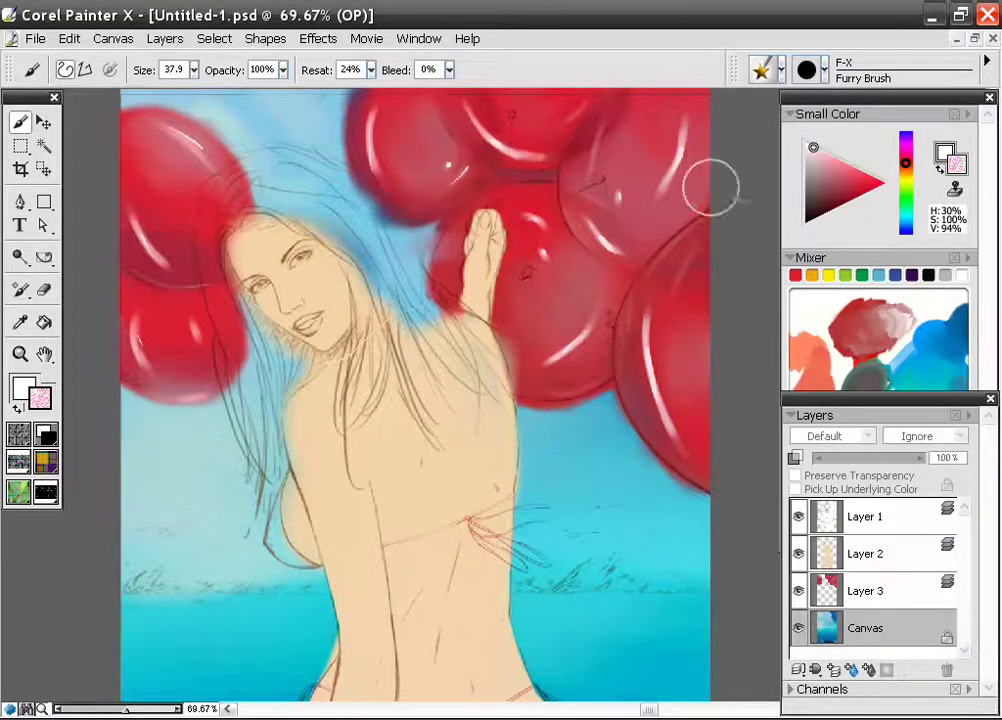
mouse_move(360, 441)
left_mouse_down()
mouse_move(285, 480)
mouse_move(480, 550)
left_mouse_up()
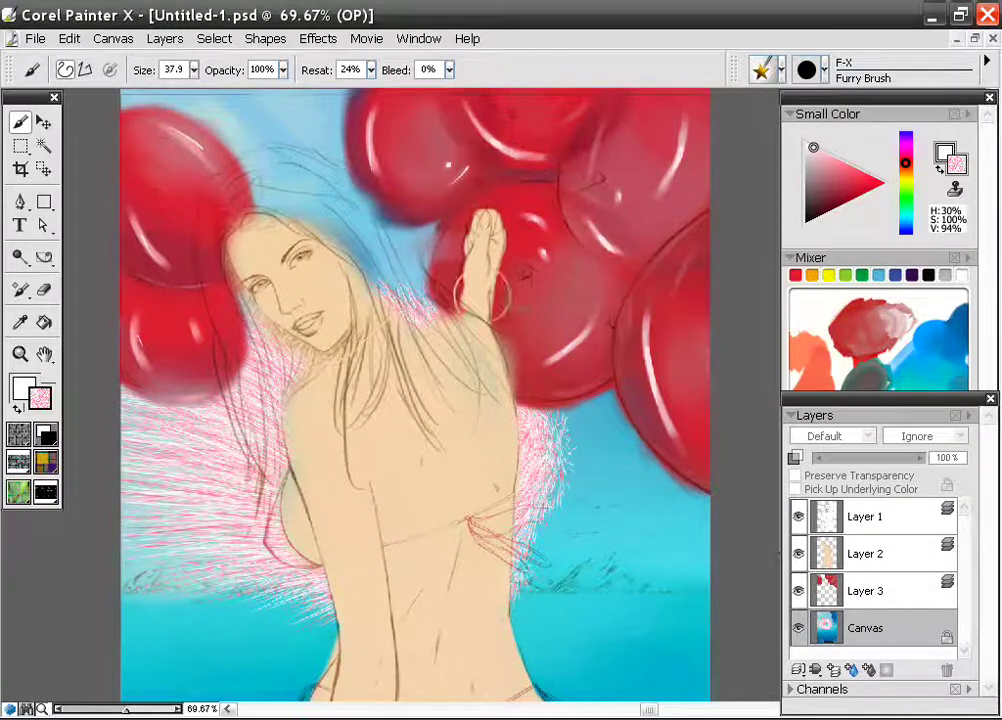
left_click(69, 38)
left_click(83, 62)
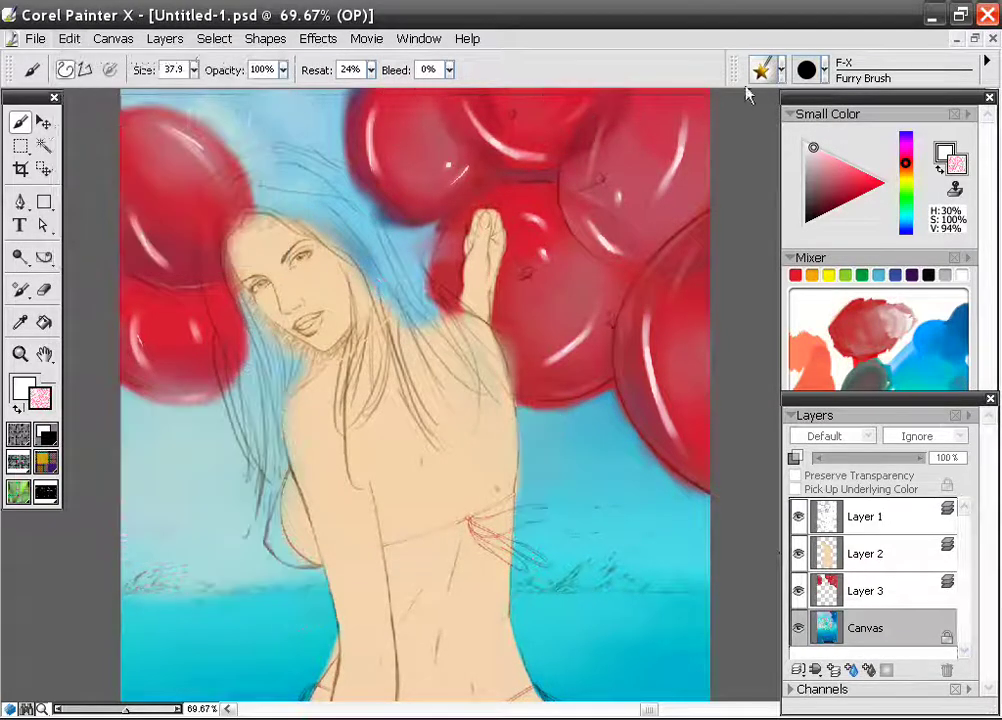
Try the Fire brush by painting a ring over the sea beside the woman's waist, and undo it.
left_click(824, 70)
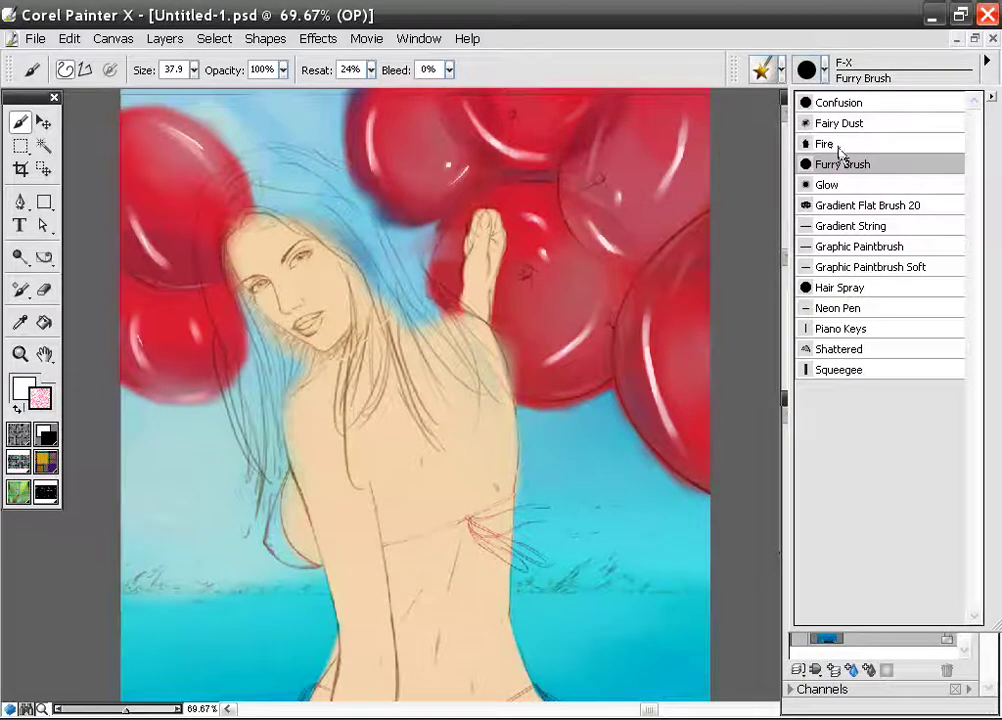
left_click(826, 143)
mouse_move(605, 458)
left_mouse_down()
mouse_move(640, 470)
mouse_move(646, 503)
mouse_move(600, 595)
mouse_move(560, 470)
mouse_move(571, 455)
mouse_move(647, 500)
mouse_move(585, 460)
mouse_move(597, 597)
left_mouse_up()
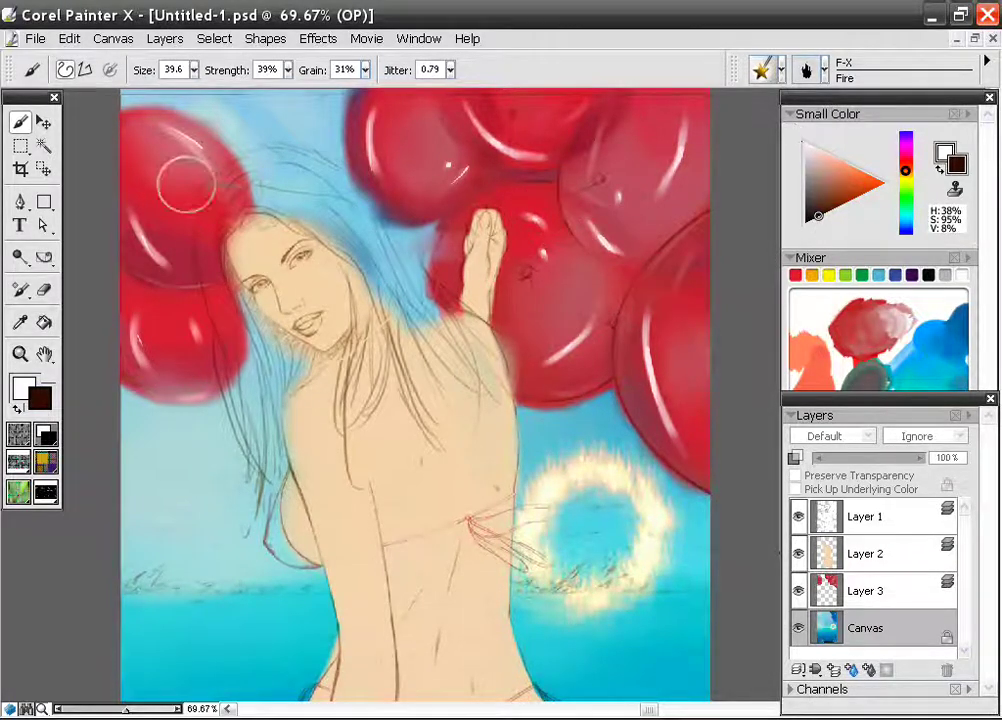
left_click(69, 39)
left_click(80, 62)
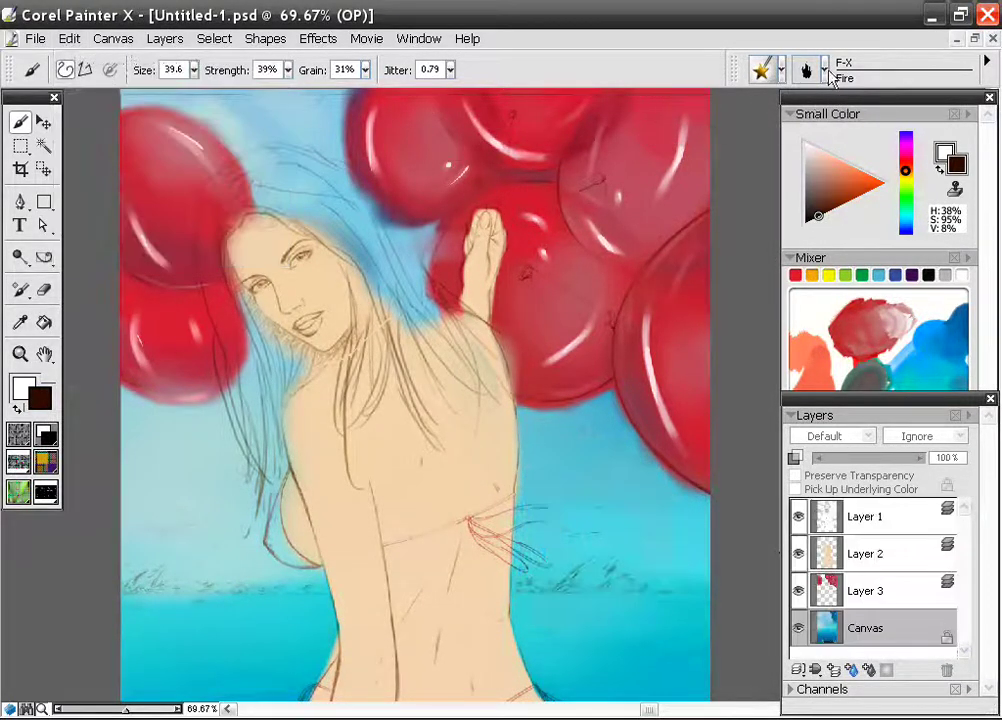
Choose the F-X Glow brush and paint a soft diagonal cloud in the sky beside the woman's hair, below the balloons.
left_click(829, 76)
left_click(828, 185)
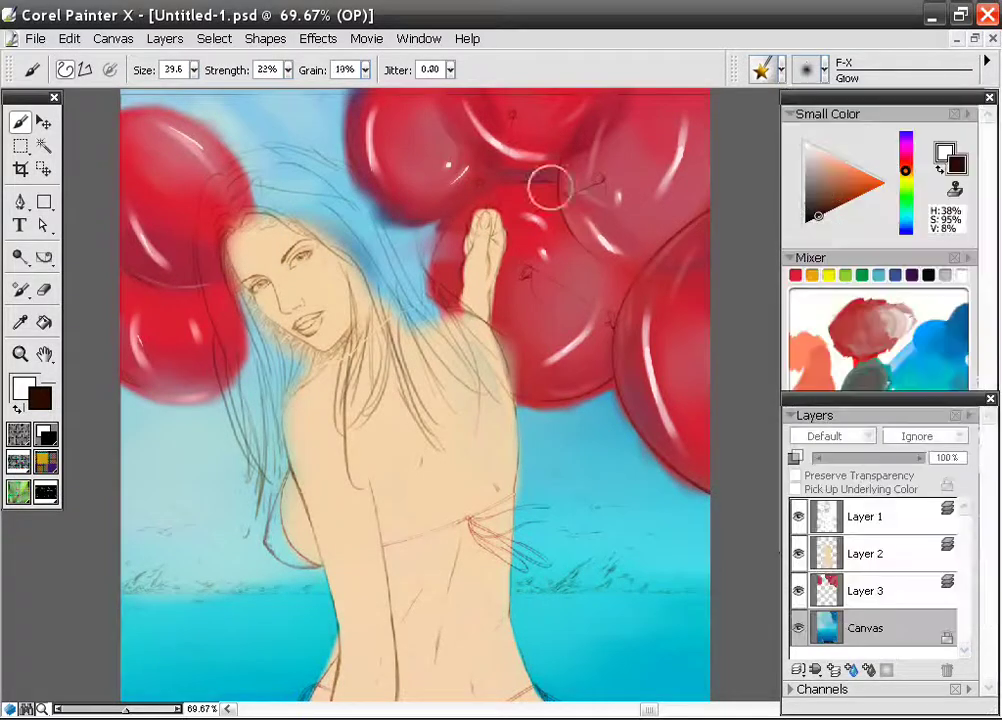
left_click_drag(241, 288, 375, 281)
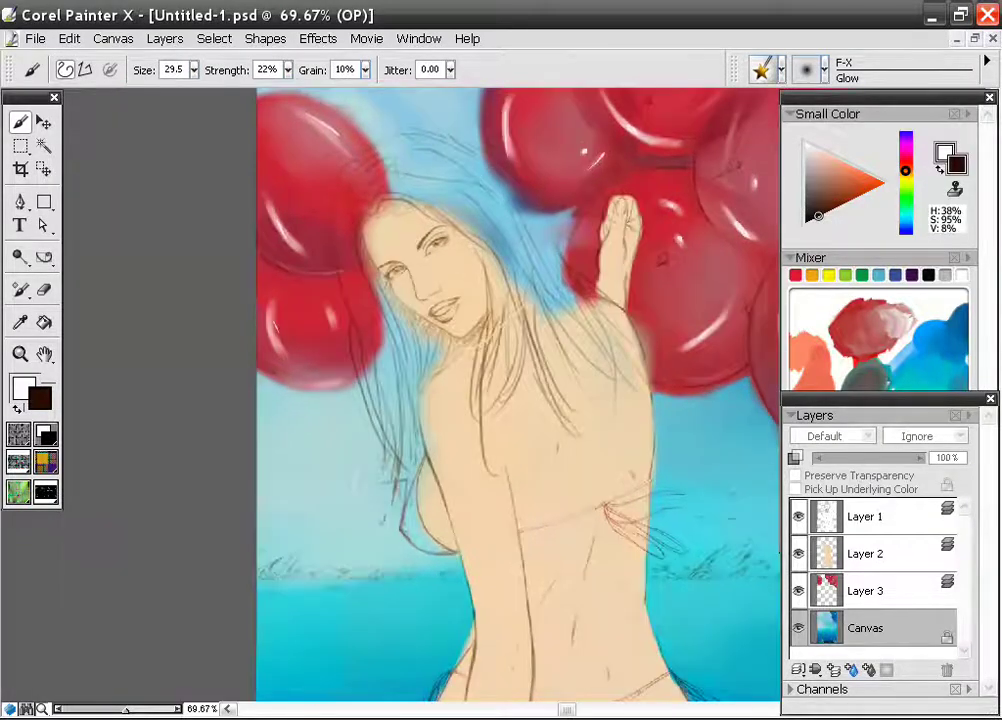
scroll(412, 461, "up", 7)
left_click_drag(313, 436, 523, 134)
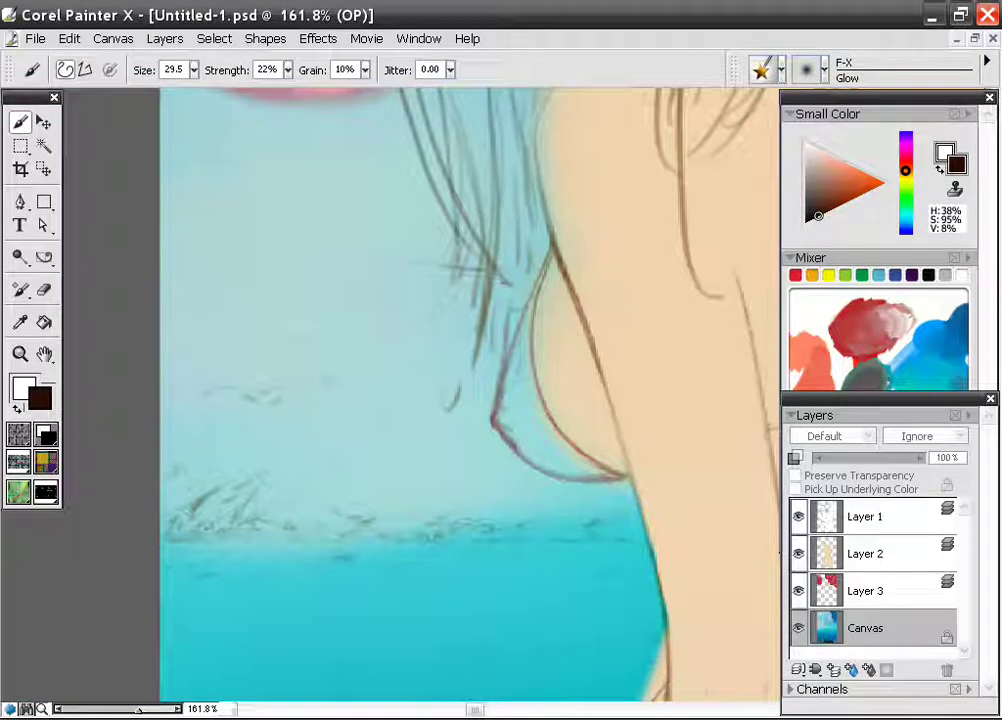
mouse_move(407, 262)
left_mouse_down()
mouse_move(380, 209)
mouse_move(342, 212)
mouse_move(304, 188)
mouse_move(317, 179)
mouse_move(273, 166)
mouse_move(181, 156)
mouse_move(190, 142)
mouse_move(274, 186)
mouse_move(268, 214)
left_mouse_up()
mouse_move(342, 233)
left_mouse_down()
mouse_move(290, 200)
mouse_move(440, 228)
left_mouse_up()
mouse_move(398, 262)
left_mouse_down()
mouse_move(340, 222)
mouse_move(431, 272)
mouse_move(389, 275)
mouse_move(333, 210)
mouse_move(246, 168)
left_mouse_up()
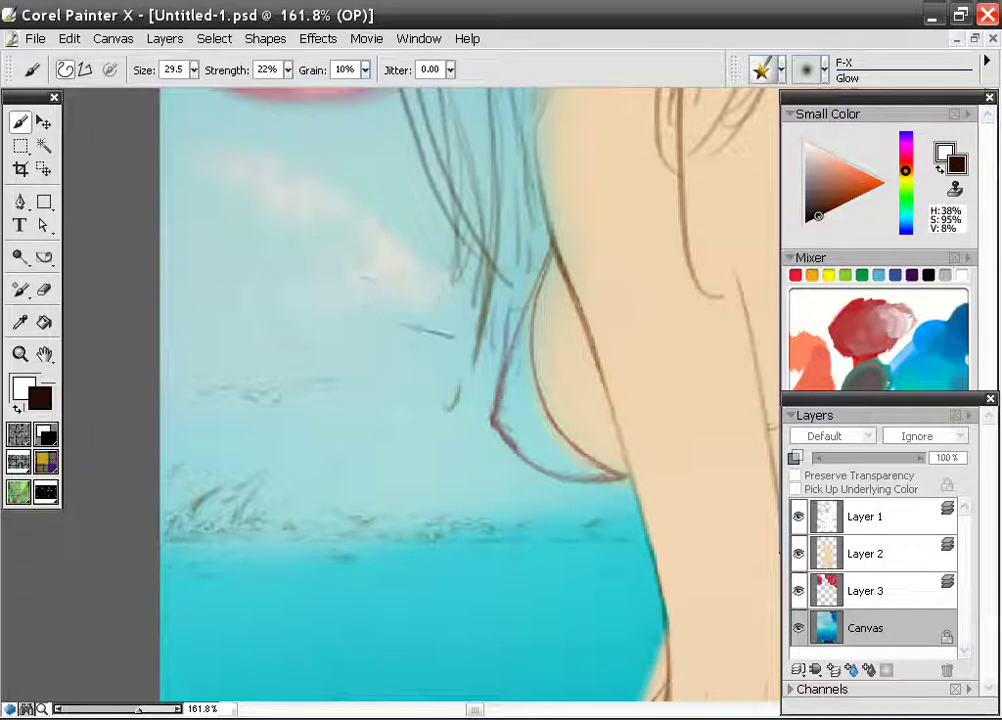
mouse_move(435, 255)
left_mouse_down()
mouse_move(255, 126)
mouse_move(220, 121)
left_mouse_up()
Paint a second diagonal cloud streak between the first cloud and the horizon, undoing one stroke along the way.
mouse_move(410, 394)
left_mouse_down()
mouse_move(395, 362)
mouse_move(440, 372)
mouse_move(365, 362)
mouse_move(363, 329)
mouse_move(330, 359)
mouse_move(352, 370)
mouse_move(350, 340)
mouse_move(368, 363)
mouse_move(345, 335)
mouse_move(360, 392)
mouse_move(348, 365)
mouse_move(318, 361)
mouse_move(330, 342)
mouse_move(290, 325)
left_mouse_up()
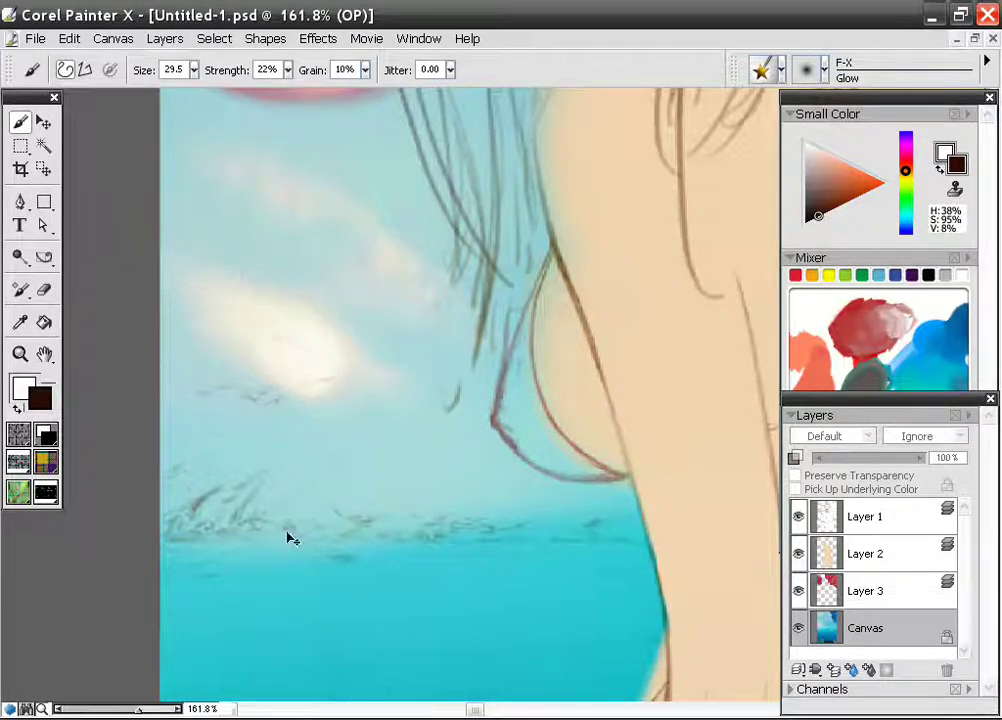
left_click(69, 38)
left_click(74, 58)
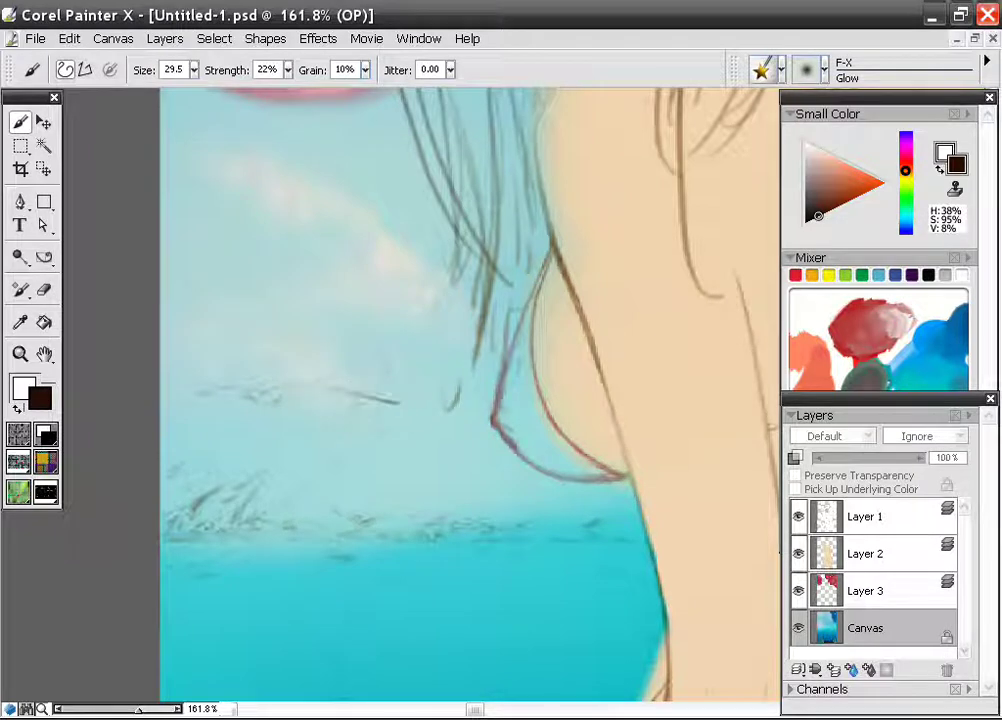
left_click_drag(387, 426, 268, 340)
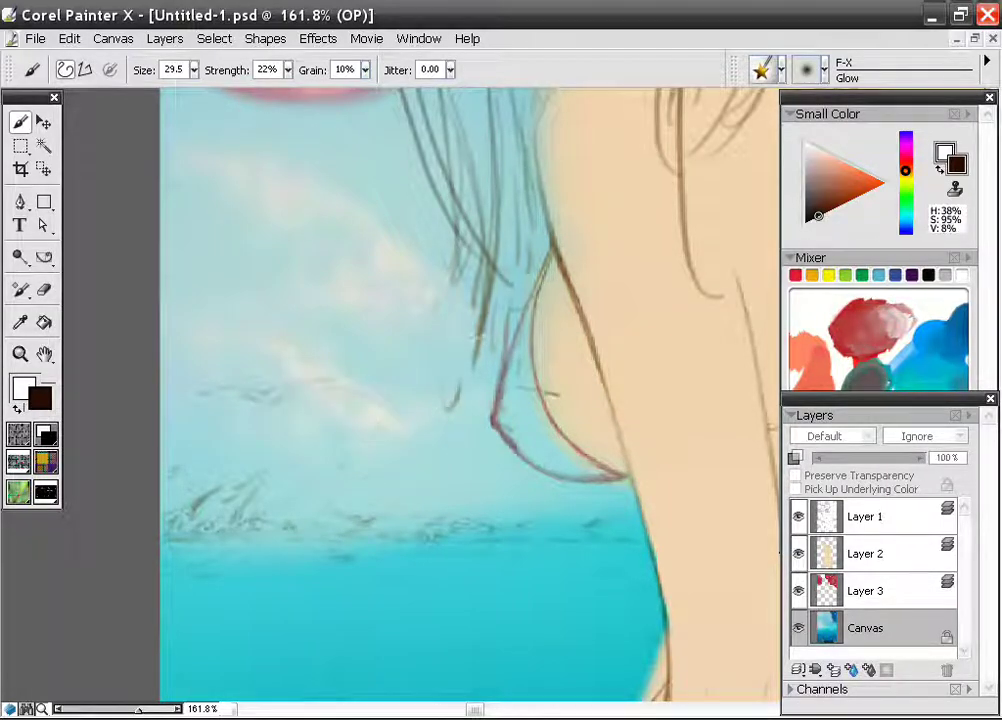
Paint faint cloud wisps above the head between the balloons and behind the torso under the large balloons, undoing the last stroke.
left_click_drag(455, 189, 485, 446)
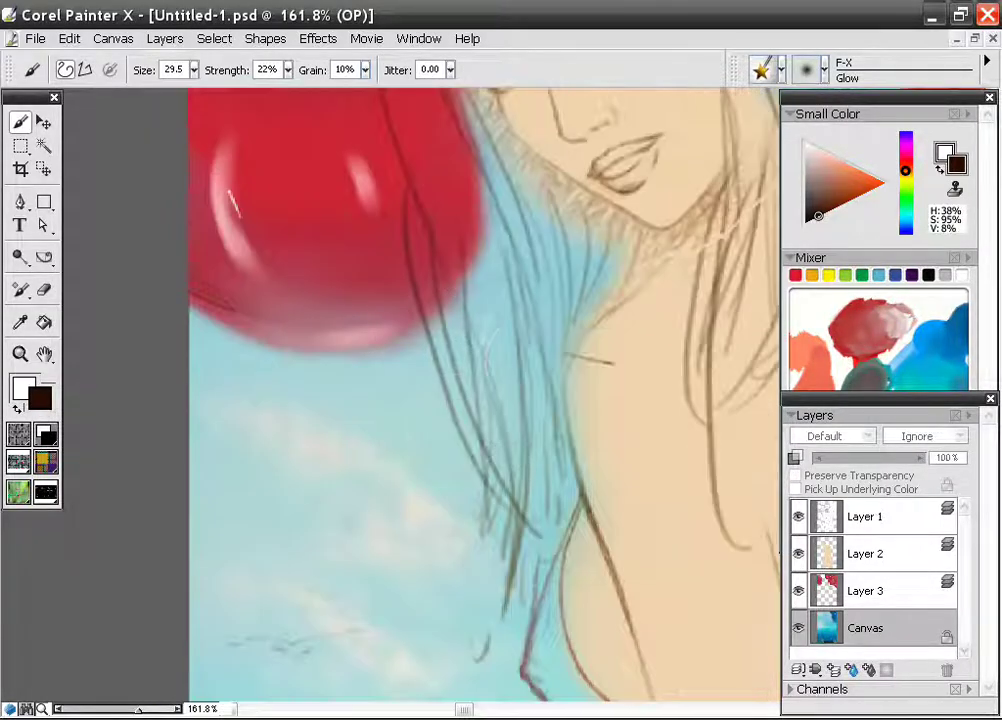
left_click_drag(502, 232, 386, 715)
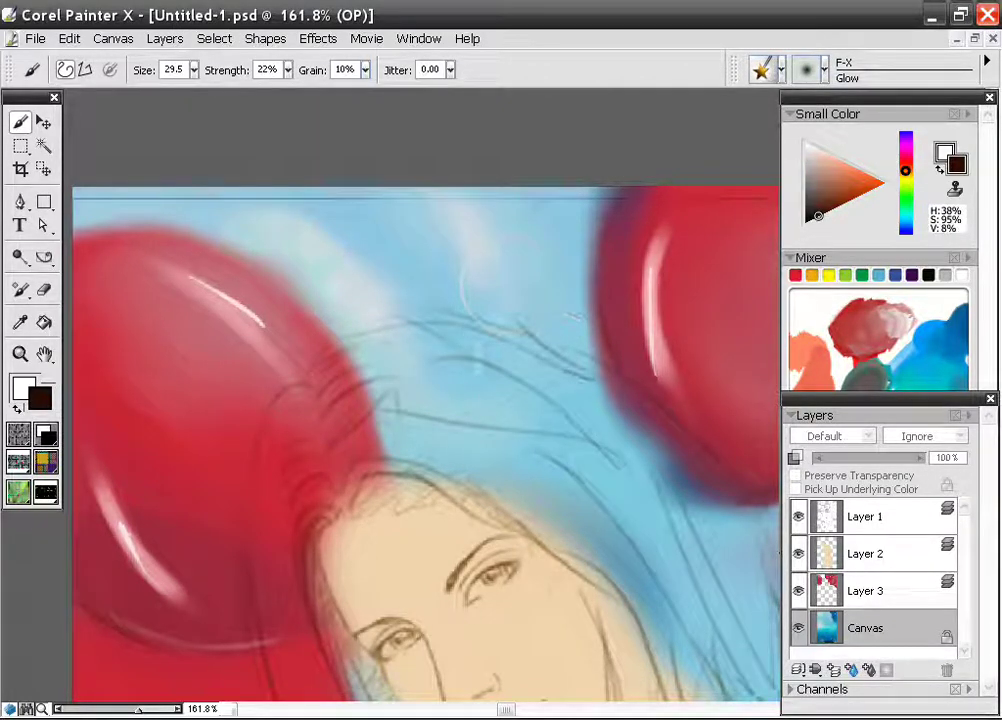
scroll(400, 410, "down", 6)
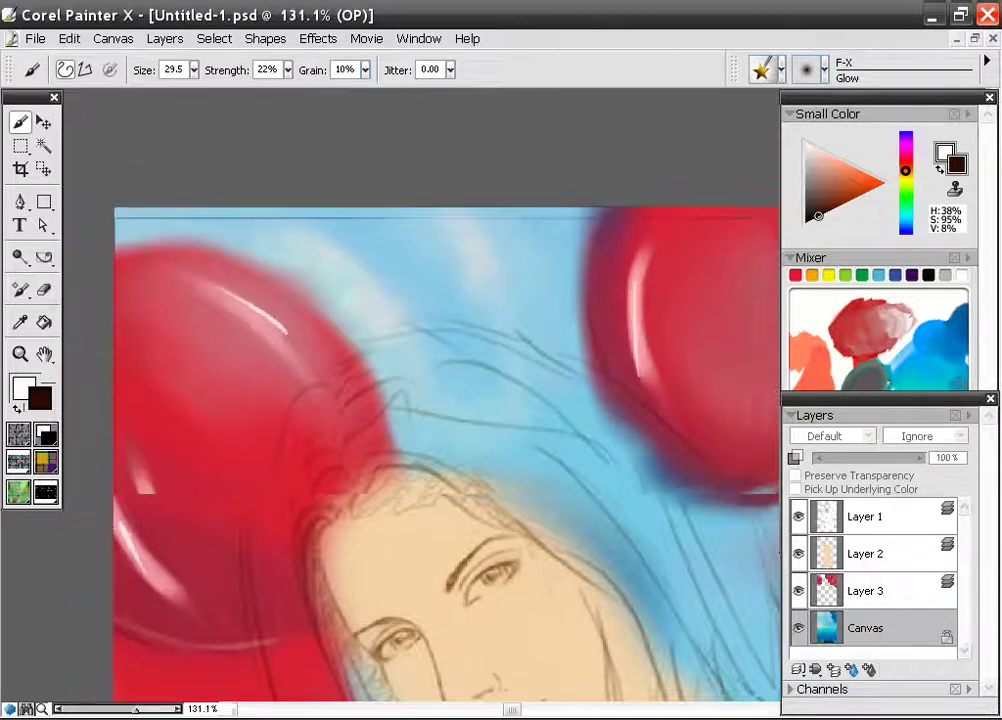
left_click_drag(612, 560, 495, 318)
scroll(495, 318, "down", 2)
left_click_drag(538, 371, 322, 362)
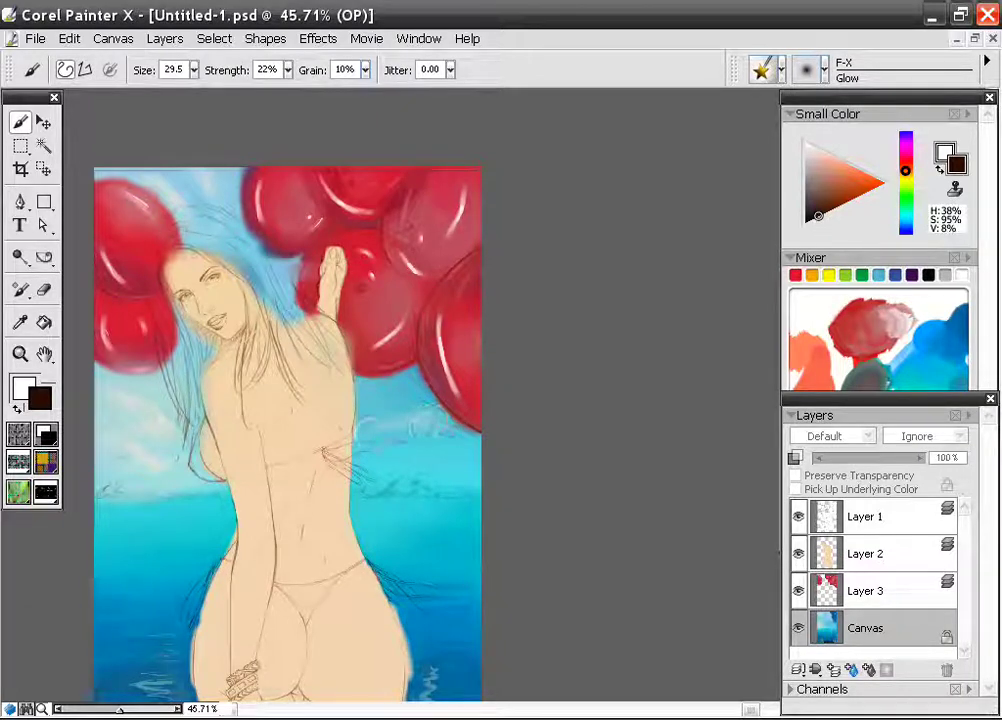
key("ctrl+z")
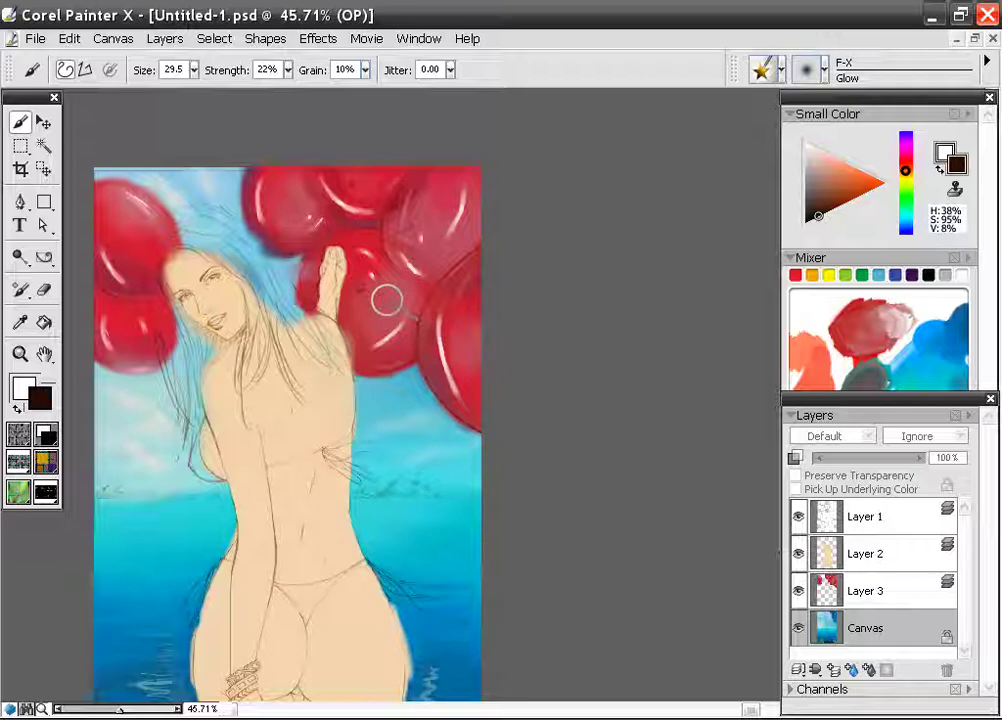
Load Rob's Brush Library in place of the Painter Brushes library.
key("ctrl+plus")
key("ctrl+plus")
key("space")
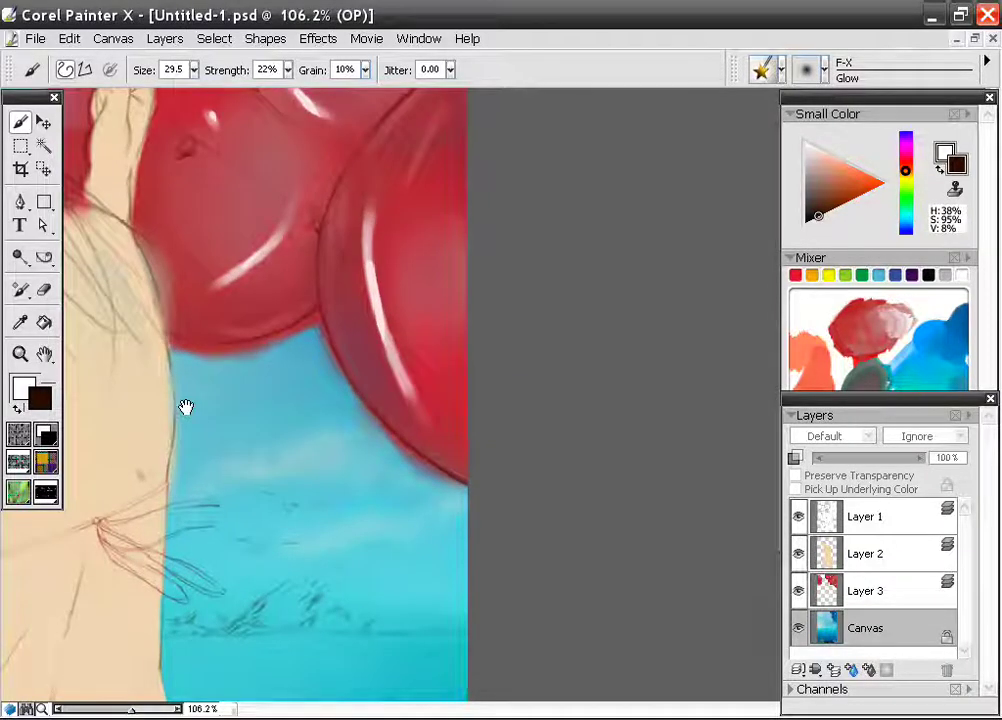
left_click_drag(186, 407, 804, 306)
key("ctrl+plus")
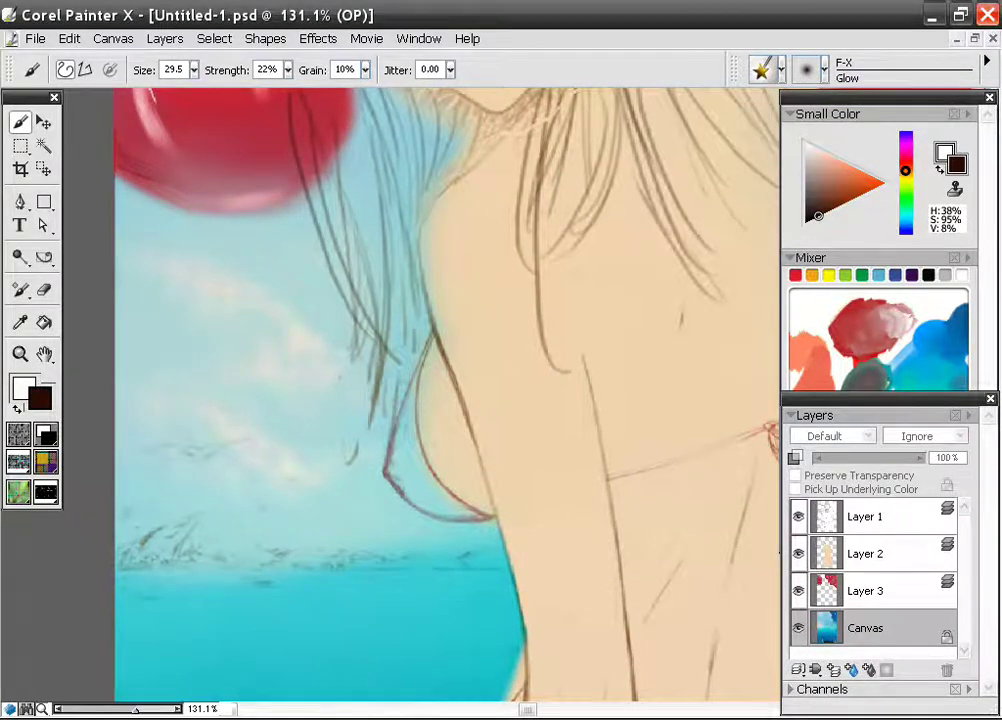
key("alt+Tab")
left_click(693, 347)
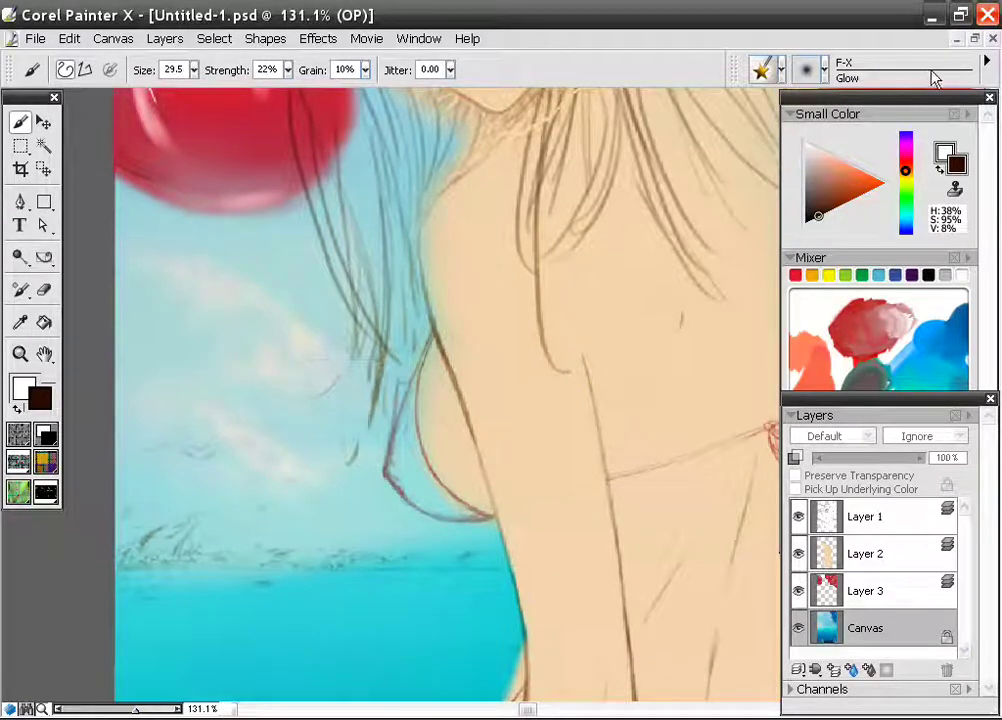
left_click(987, 63)
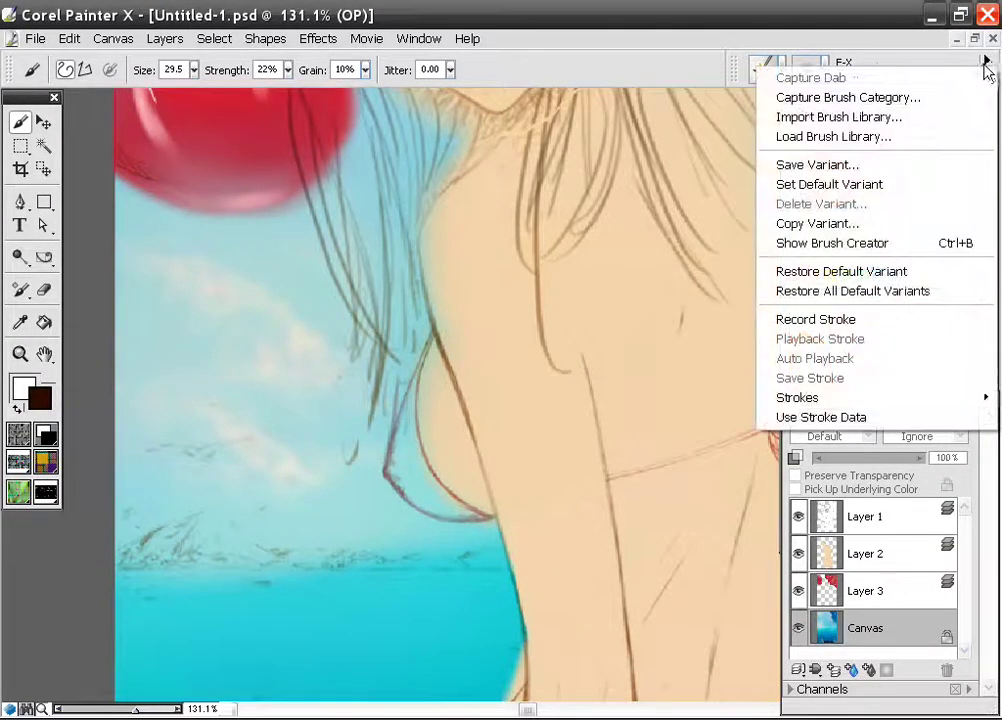
left_click(857, 137)
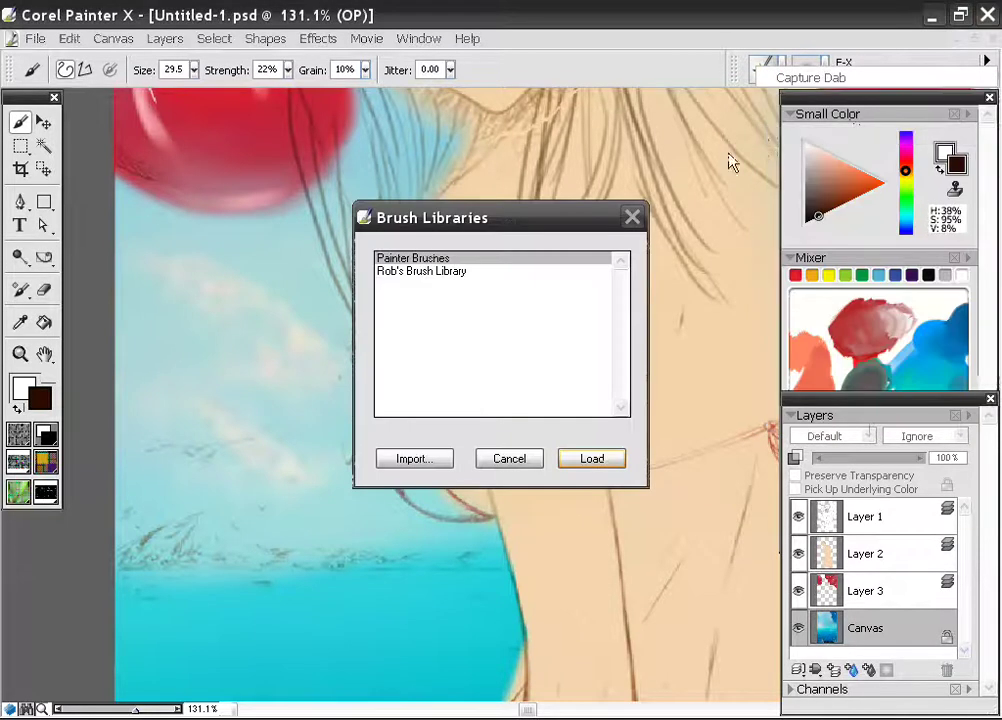
left_click(432, 272)
left_click(591, 459)
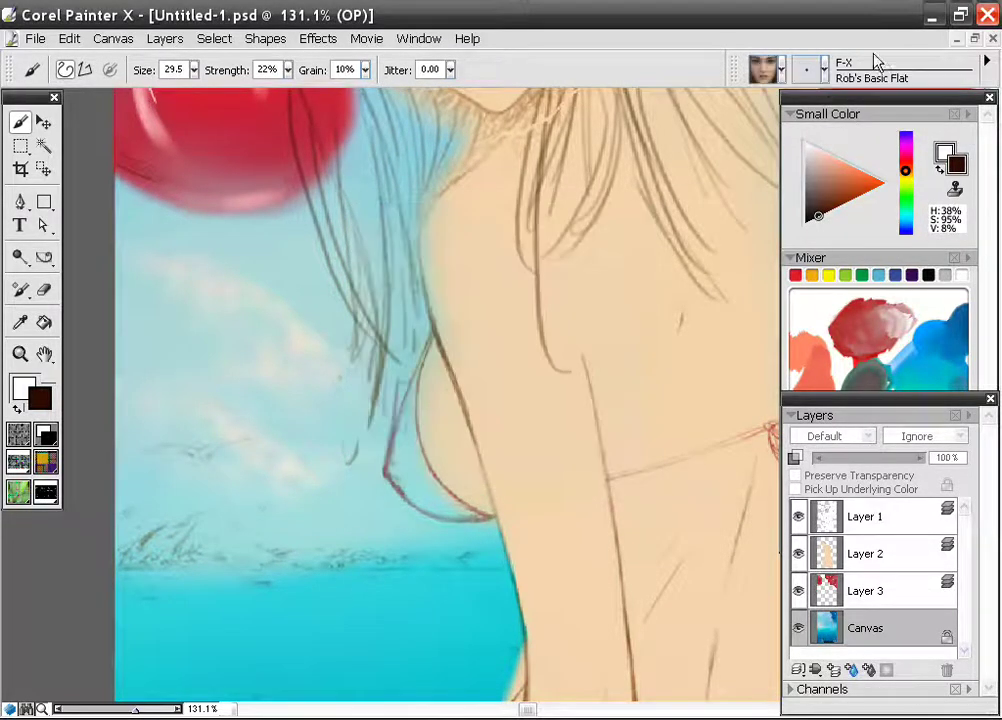
Select the Rob's Basic variant and set the brush size to 15.6.
left_click(987, 63)
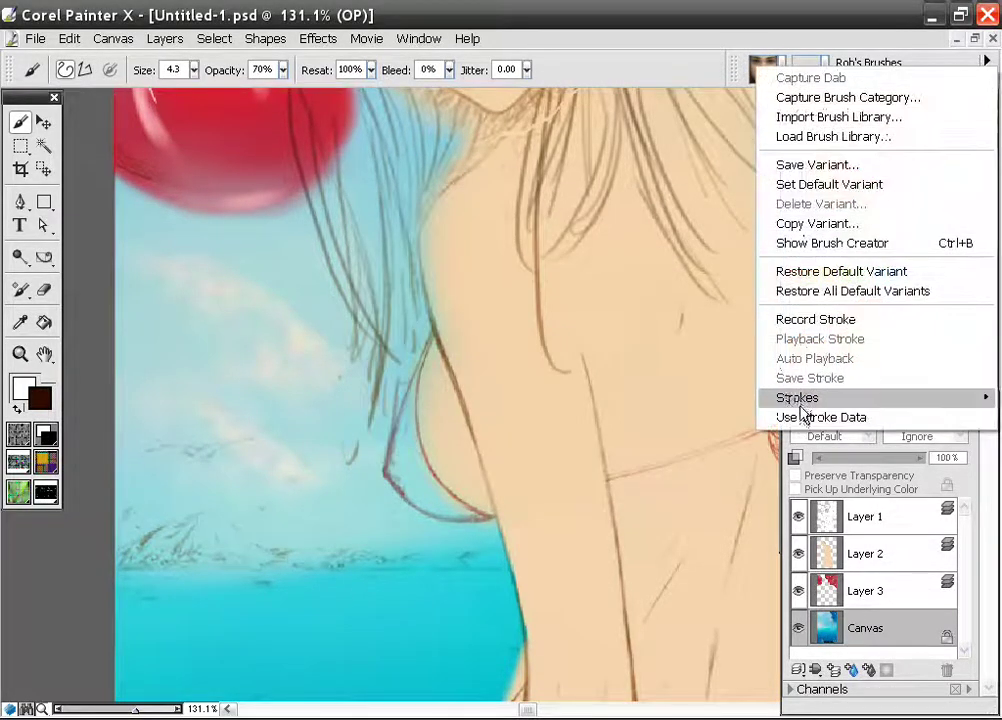
left_click(848, 22)
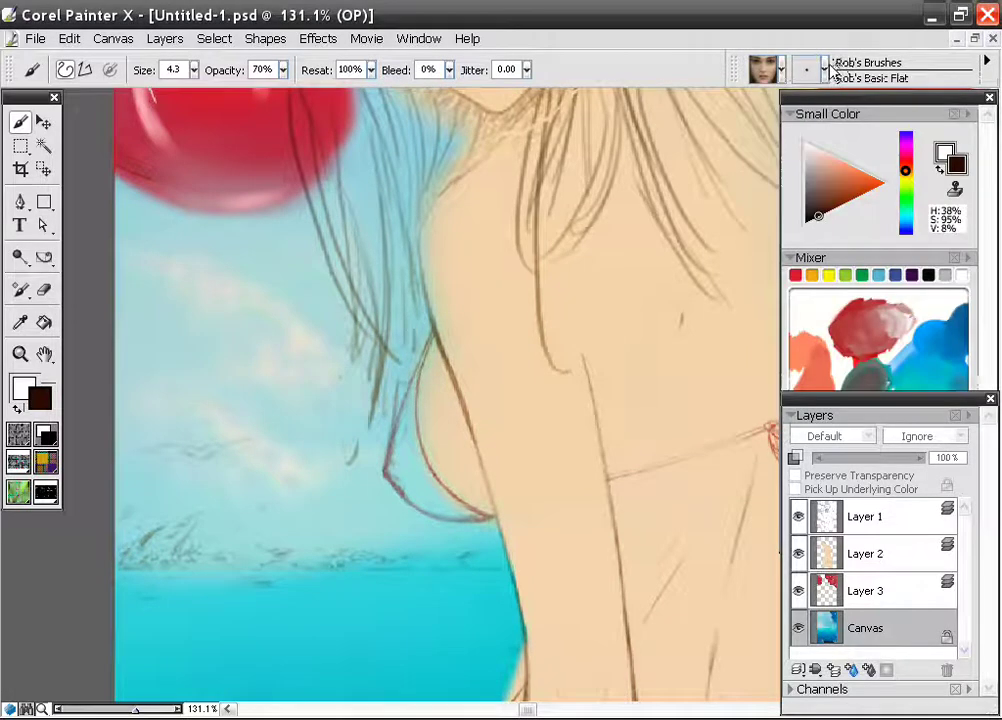
left_click(826, 72)
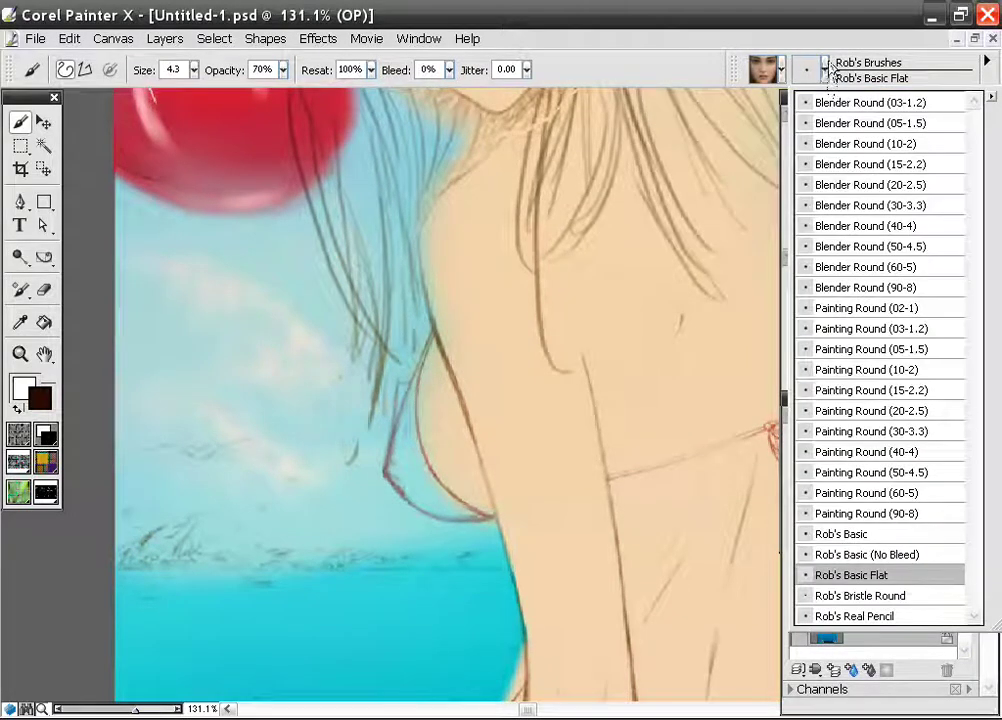
left_click(835, 534)
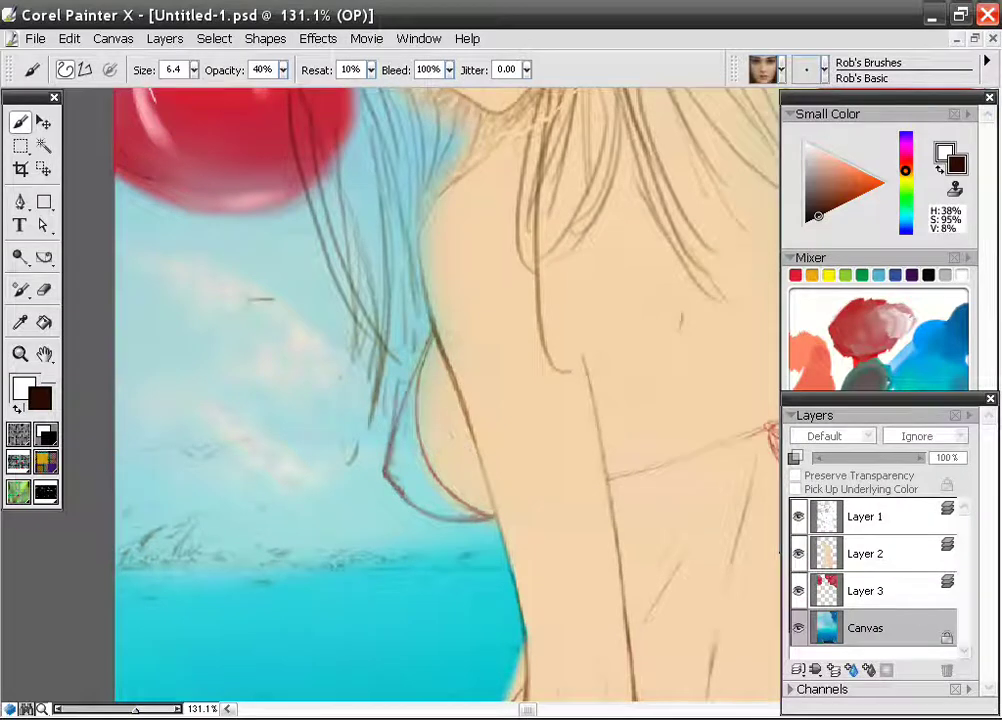
left_click(193, 70)
left_click_drag(208, 89, 201, 94)
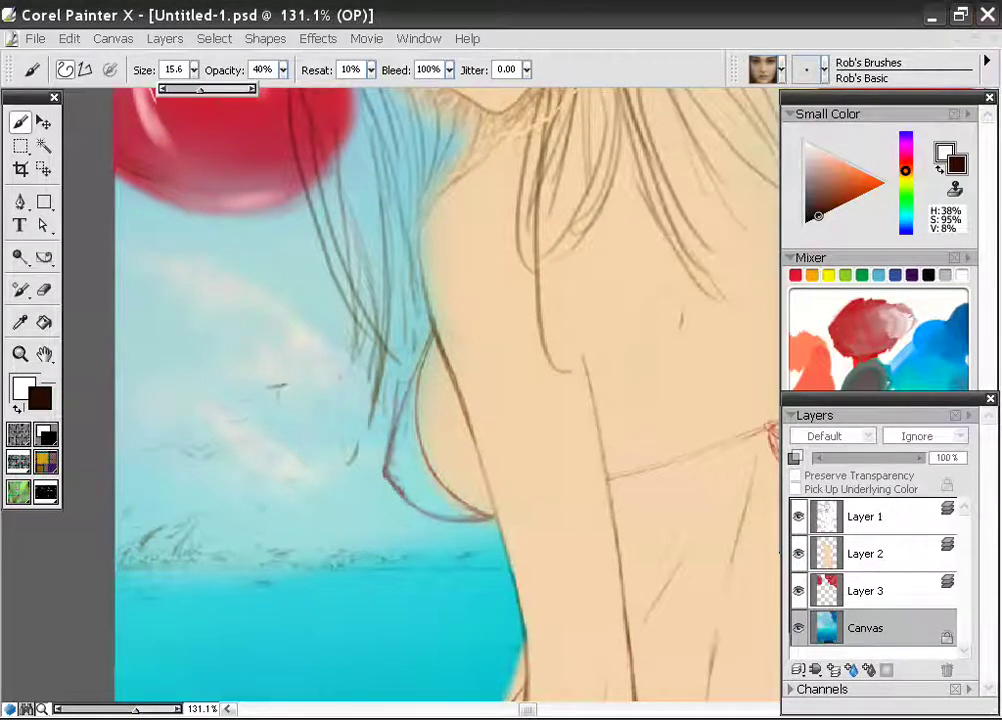
Sample pale blue sky and sea colours and blend the edges of the two clouds beside the hair into the sky.
left_click(297, 290, "alt")
left_click_drag(271, 360, 297, 362)
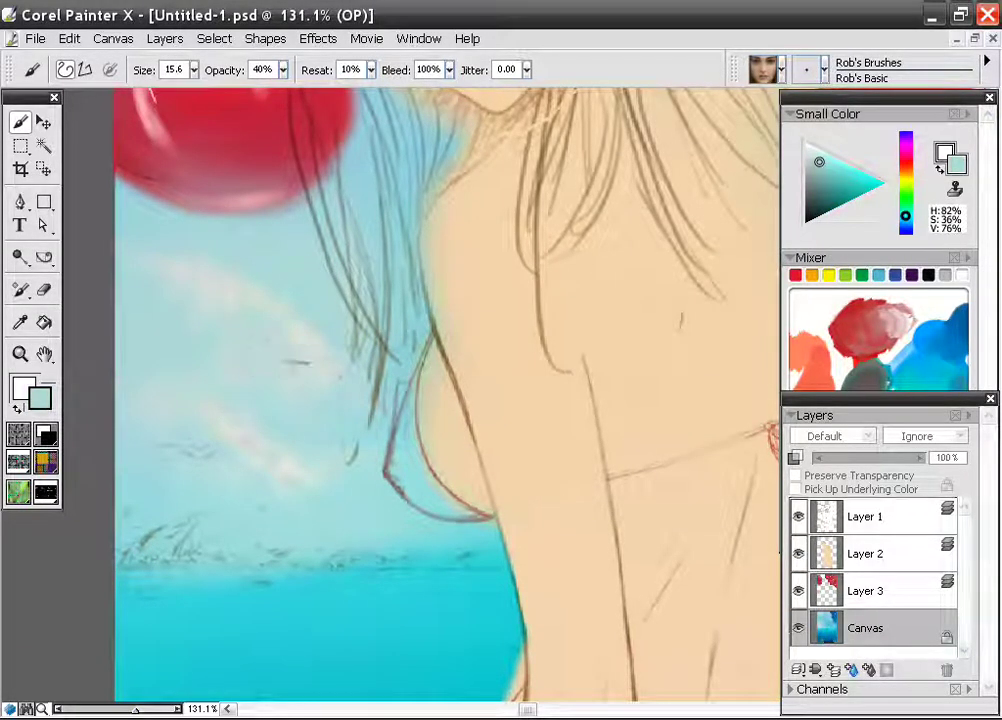
mouse_move(206, 329)
left_mouse_down()
mouse_move(312, 385)
mouse_move(325, 368)
mouse_move(292, 354)
mouse_move(318, 329)
mouse_move(260, 292)
mouse_move(192, 288)
mouse_move(325, 386)
left_mouse_up()
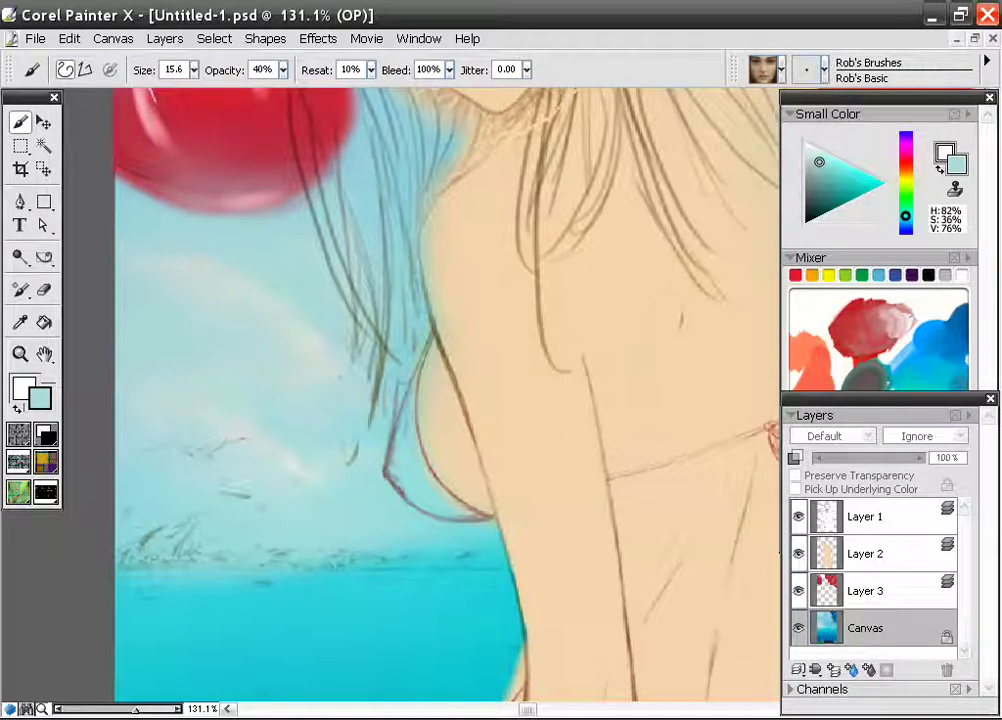
left_click(236, 497, "alt")
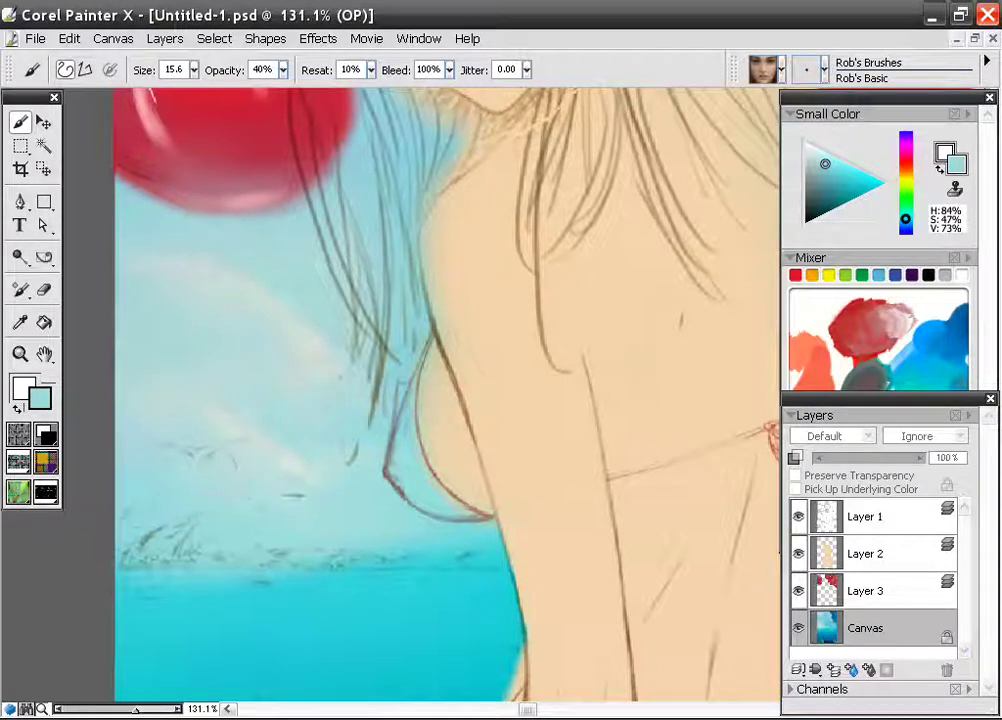
left_click(340, 587, "alt")
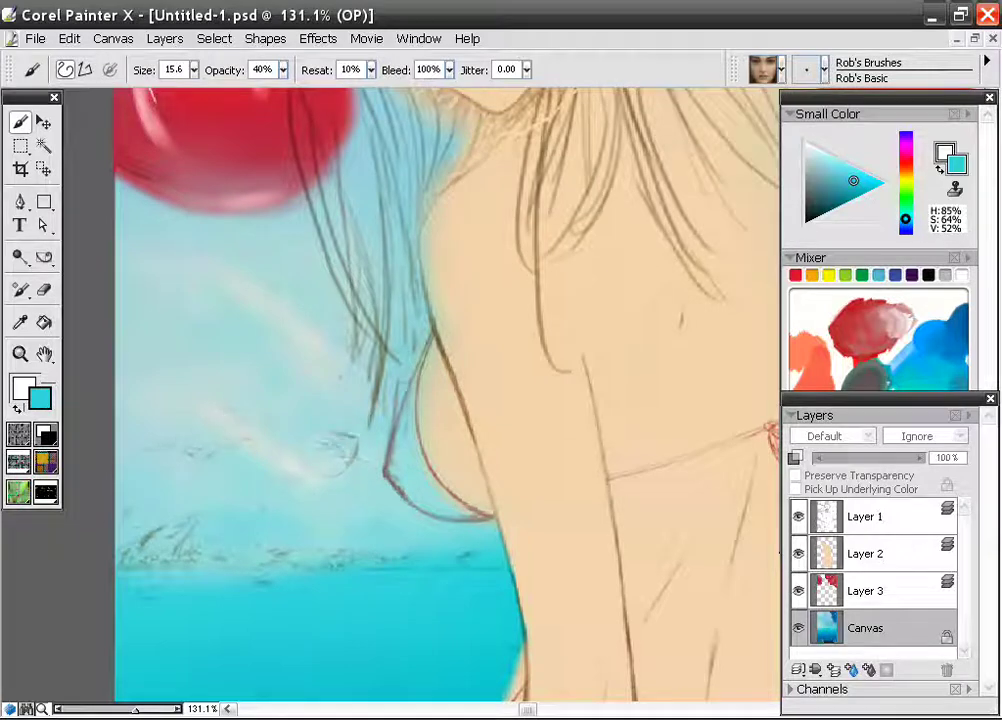
Examine the whole composition to judge how the clouds sit with the balloons, figure and sea.
scroll(507, 344, "down", 5)
left_click_drag(557, 344, 400, 313)
scroll(400, 313, "down", 5)
scroll(425, 306, "up", 5)
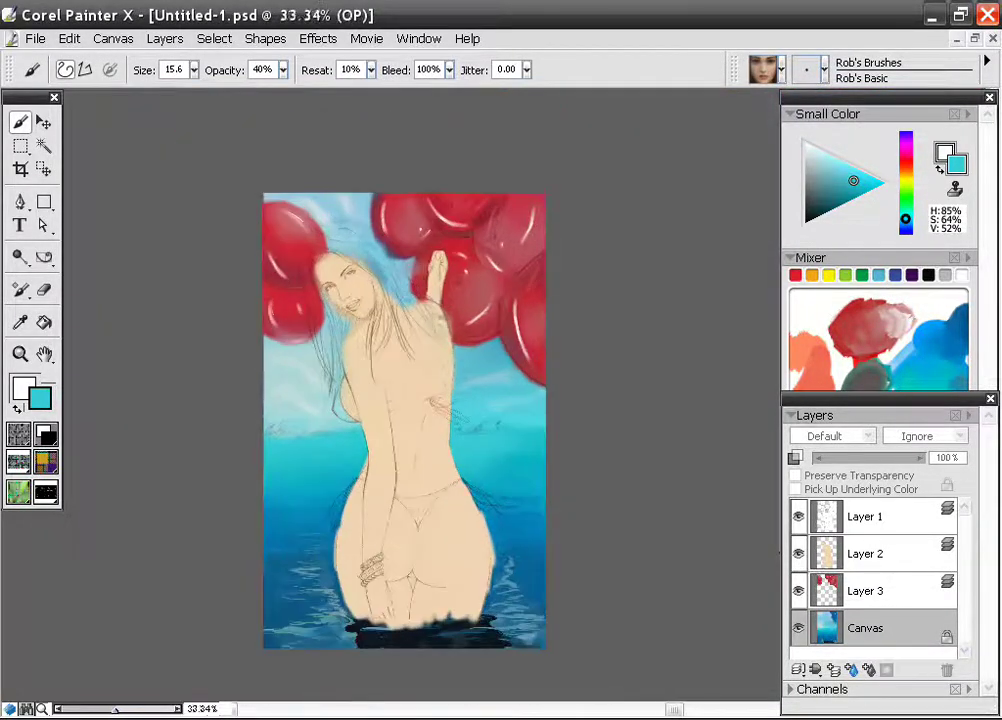
scroll(441, 342, "down", 1)
scroll(441, 342, "up", 1)
left_click_drag(441, 342, 430, 324)
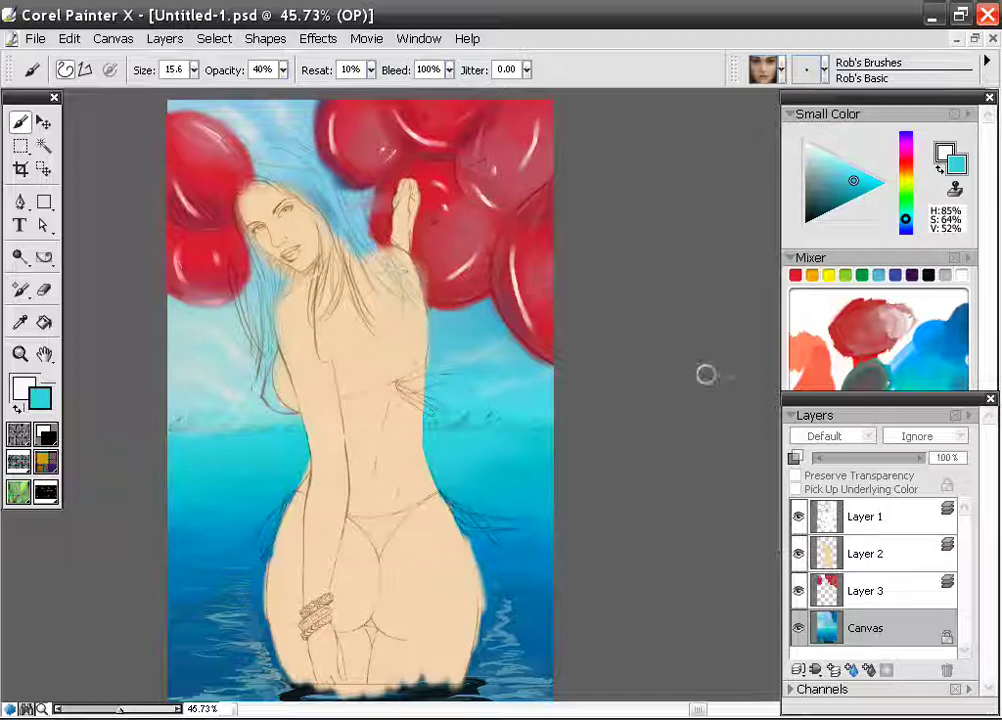
Select Layer 2, expose the orange skin tones in the Mixer and sample a light orange as the painting colour.
left_click(850, 556)
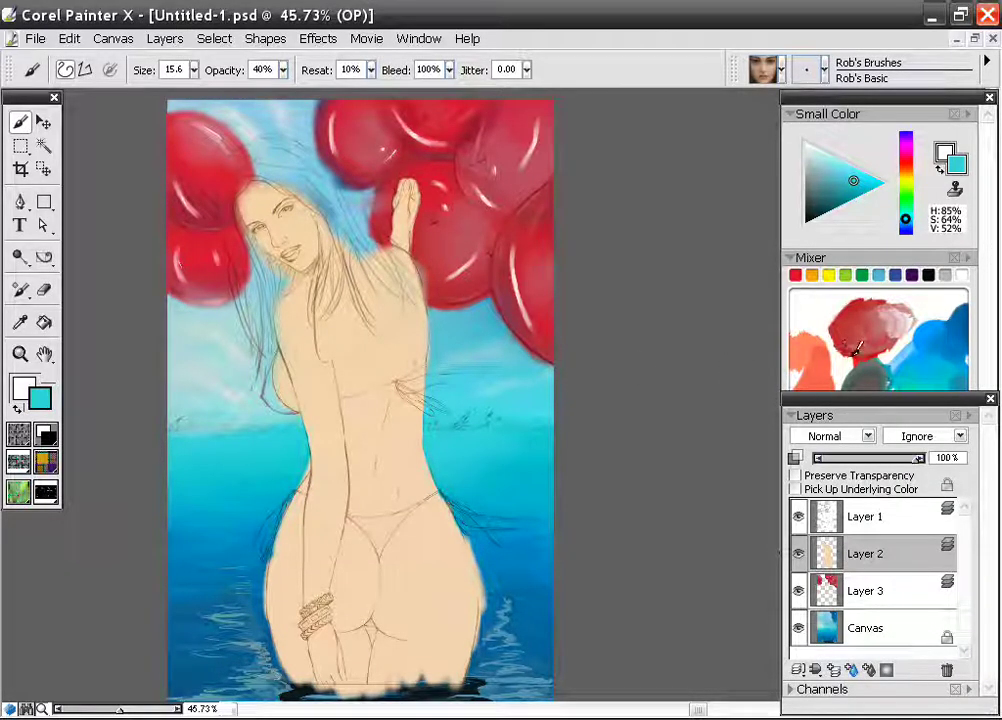
left_click(784, 298)
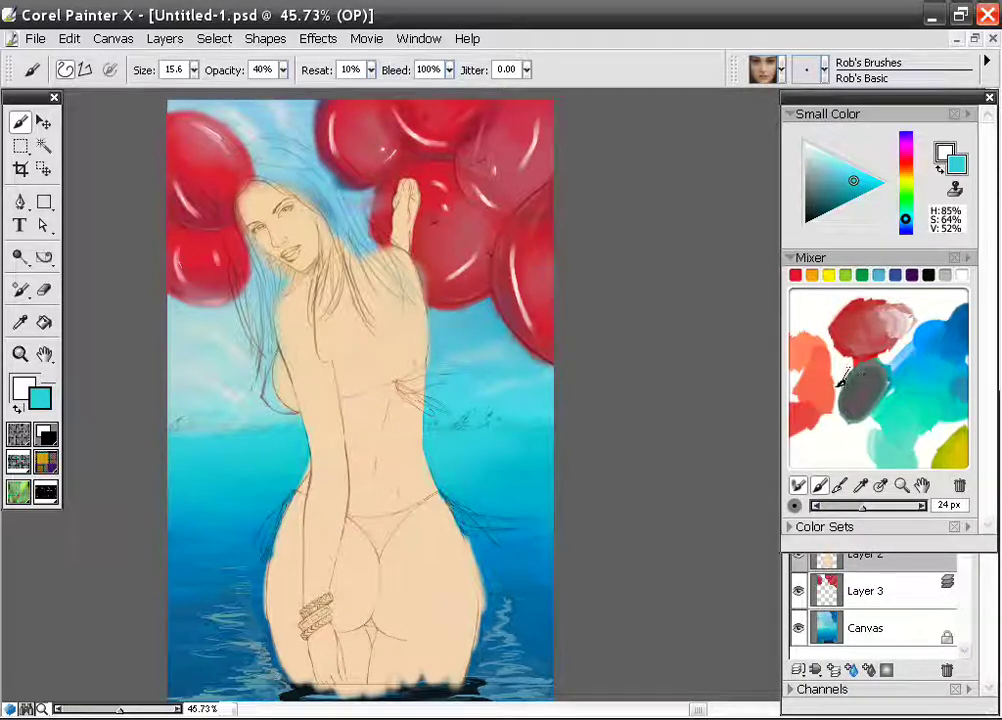
left_click(921, 485)
left_click_drag(823, 405, 919, 387)
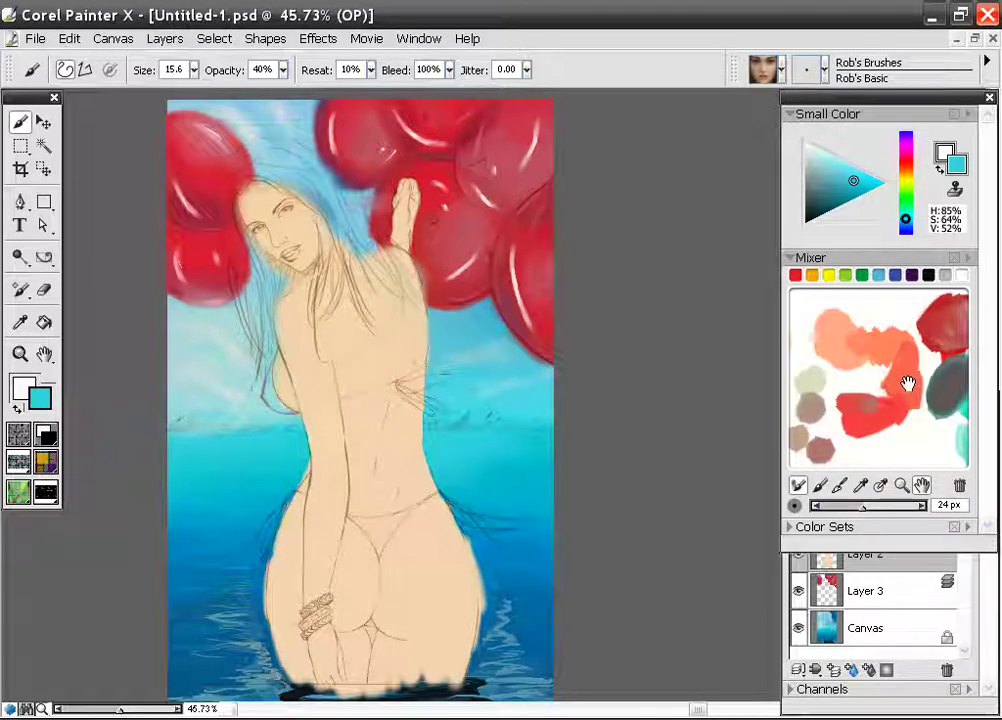
key("alt")
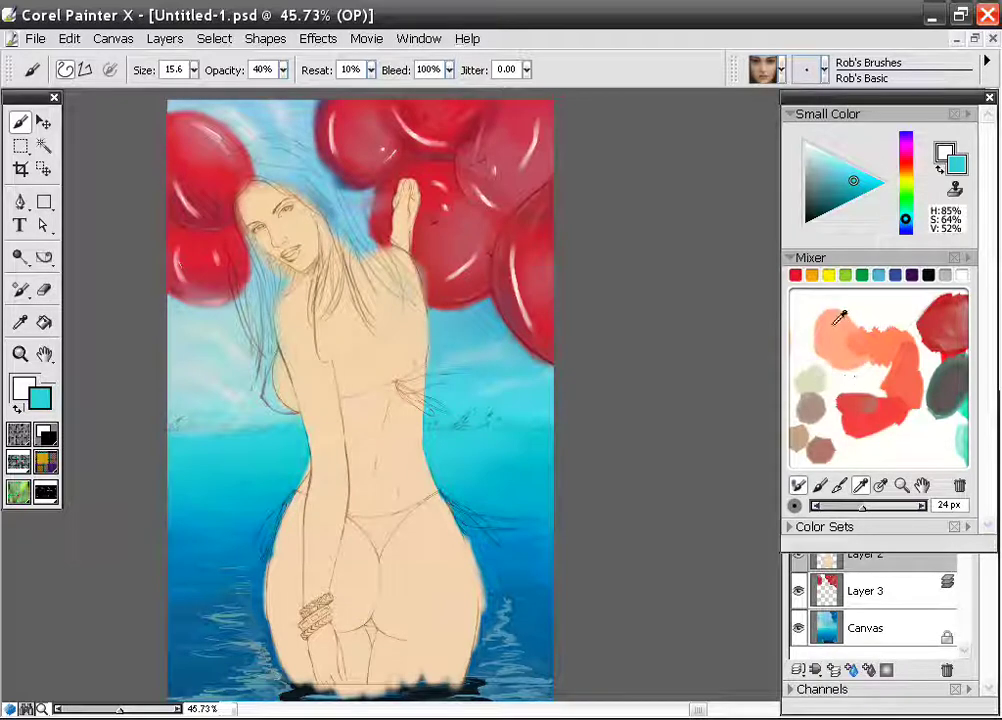
left_click(896, 349)
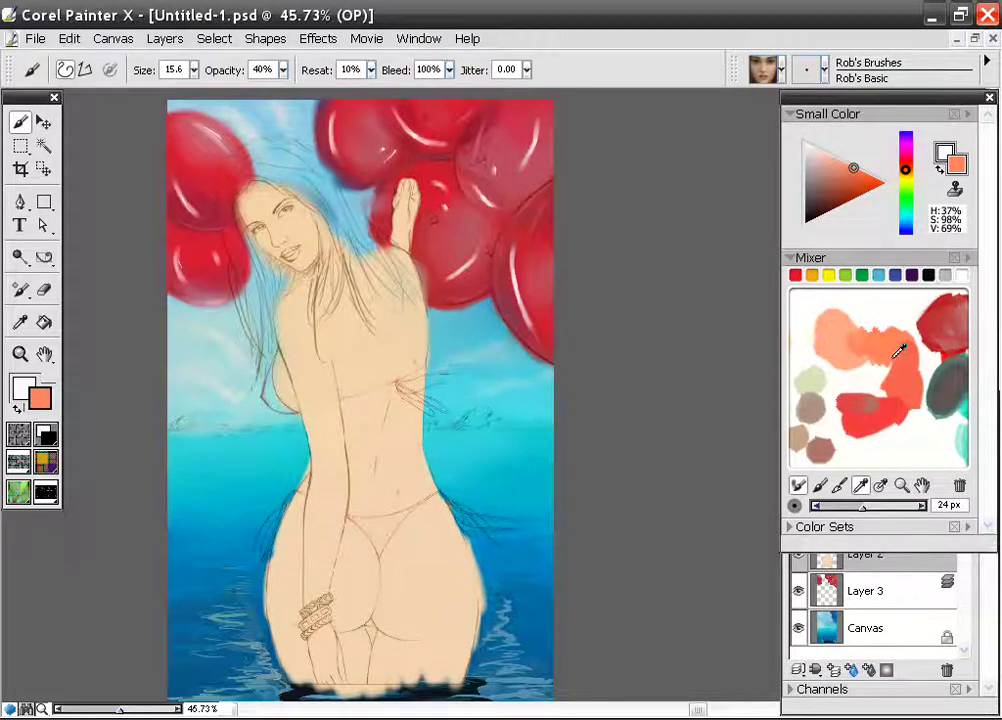
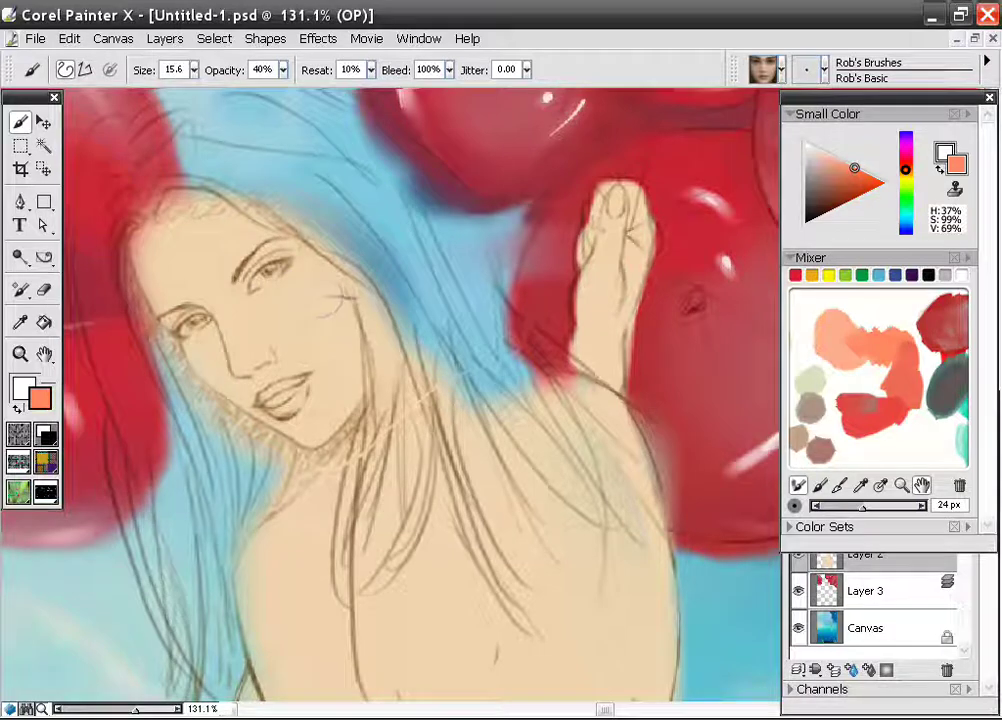
Paint a light orange blush over the nose, lips, eyelids and both cheeks of the face.
left_click_drag(282, 354, 242, 366)
mouse_move(302, 382)
left_mouse_down()
mouse_move(268, 402)
mouse_move(300, 391)
mouse_move(311, 414)
mouse_move(318, 388)
mouse_move(275, 400)
mouse_move(300, 390)
mouse_move(280, 398)
mouse_move(288, 392)
left_mouse_up()
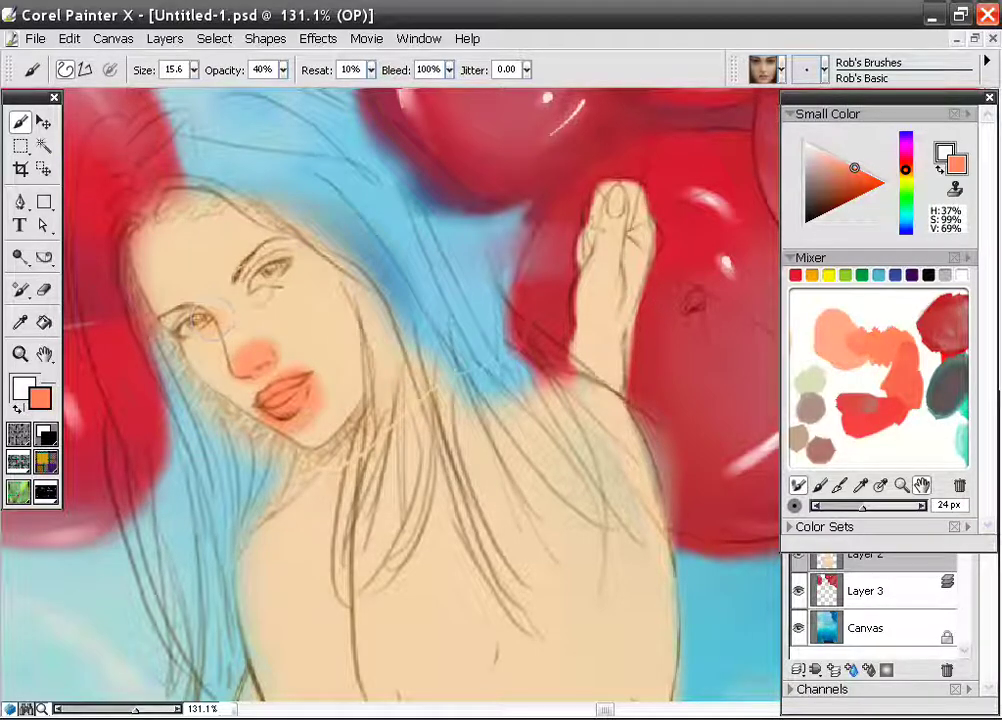
left_click_drag(247, 286, 280, 265)
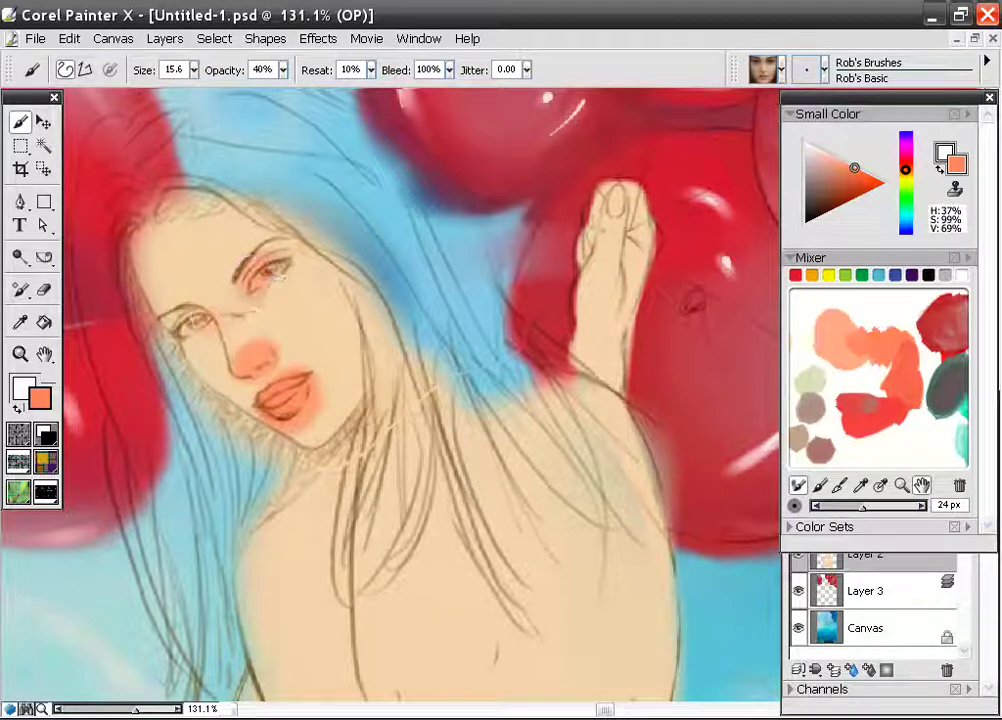
mouse_move(193, 320)
left_mouse_down()
mouse_move(270, 338)
mouse_move(308, 322)
mouse_move(266, 360)
left_mouse_up()
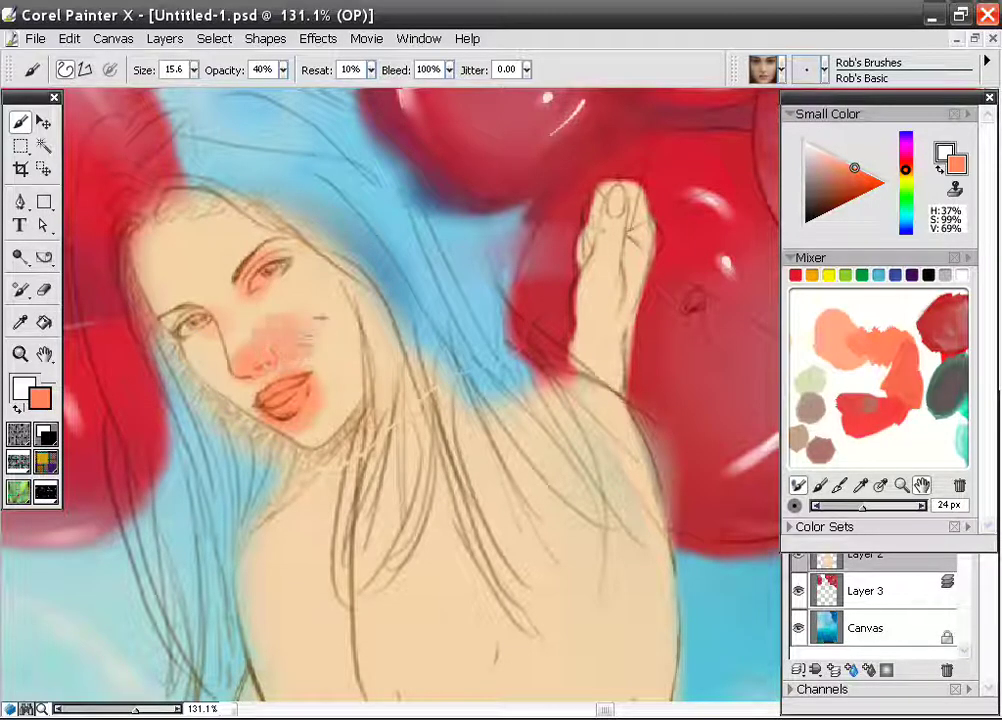
mouse_move(321, 318)
left_mouse_down()
mouse_move(328, 326)
mouse_move(343, 283)
mouse_move(345, 308)
mouse_move(317, 292)
mouse_move(343, 318)
left_mouse_up()
mouse_move(205, 344)
left_mouse_down()
mouse_move(222, 370)
mouse_move(208, 352)
mouse_move(238, 372)
mouse_move(320, 362)
mouse_move(313, 276)
left_mouse_up()
mouse_move(286, 325)
left_mouse_down()
mouse_move(288, 284)
mouse_move(265, 291)
mouse_move(248, 318)
mouse_move(277, 350)
mouse_move(332, 337)
mouse_move(240, 354)
mouse_move(304, 341)
left_mouse_up()
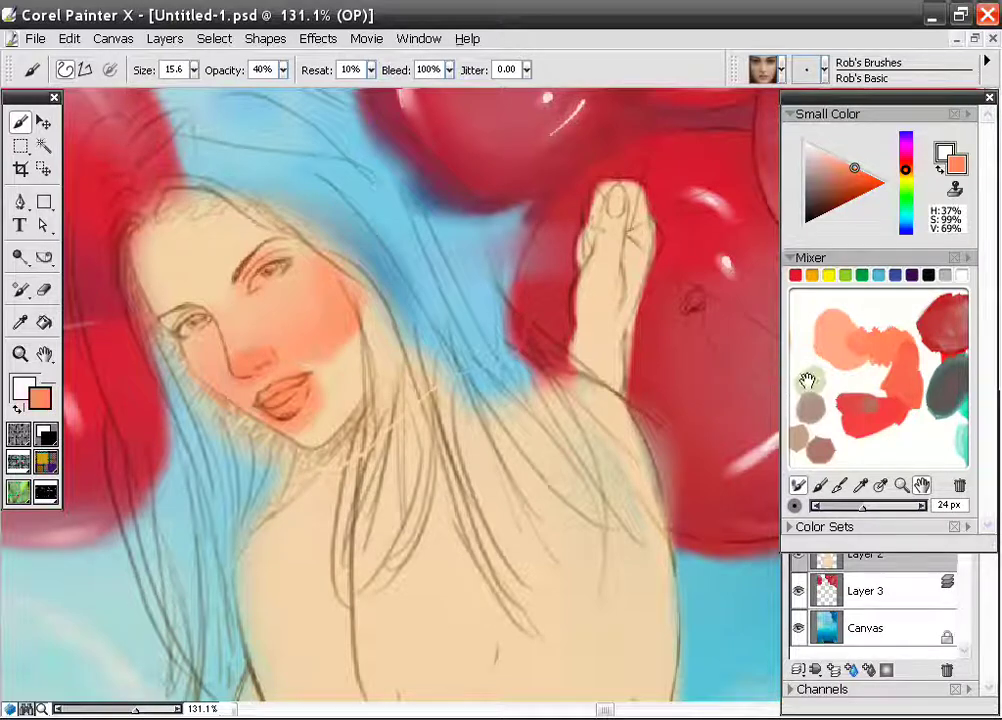
Sample a muted red from the Mixer, set the brush size to 5.9 and paint the upper lip.
left_click(555, 348, "alt")
left_click_drag(262, 382, 295, 376)
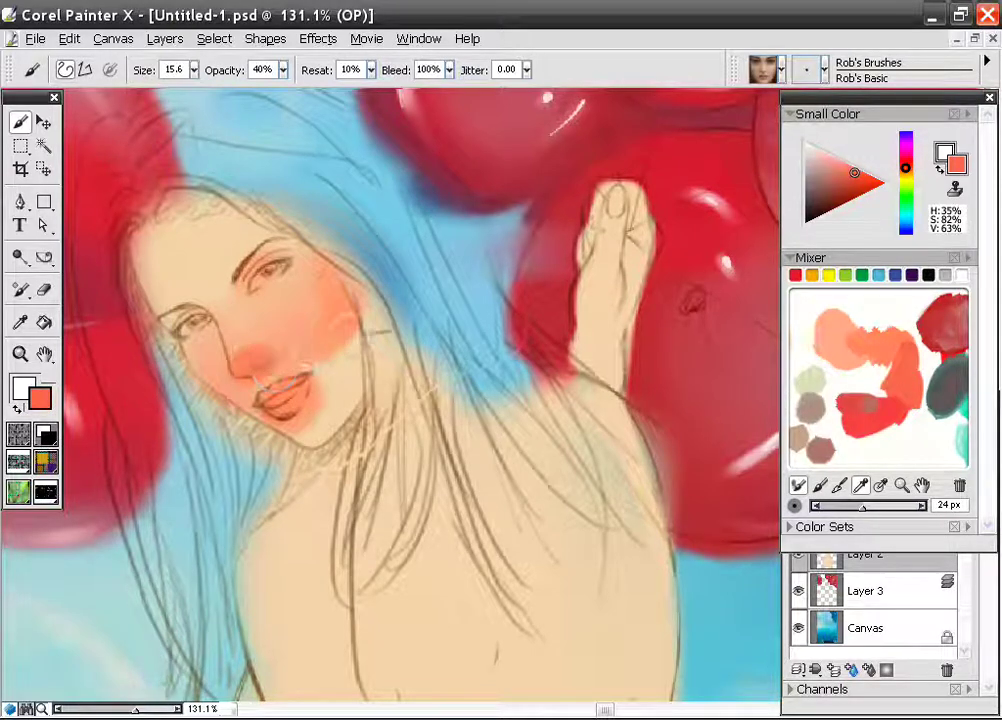
left_click(855, 398)
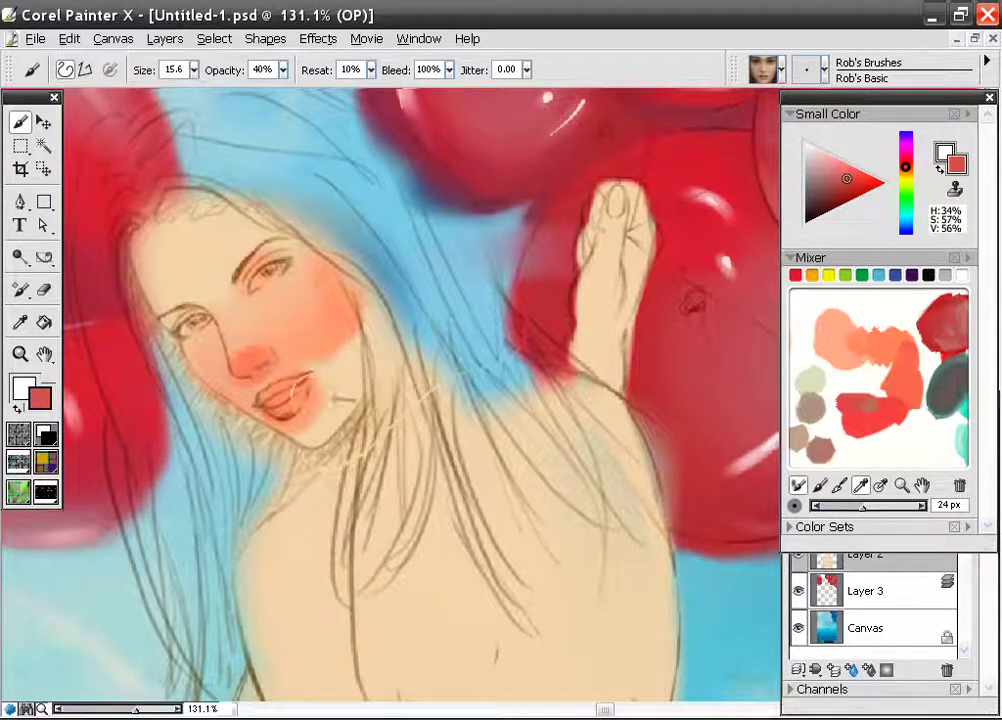
left_click(194, 70)
left_click_drag(196, 92, 176, 90)
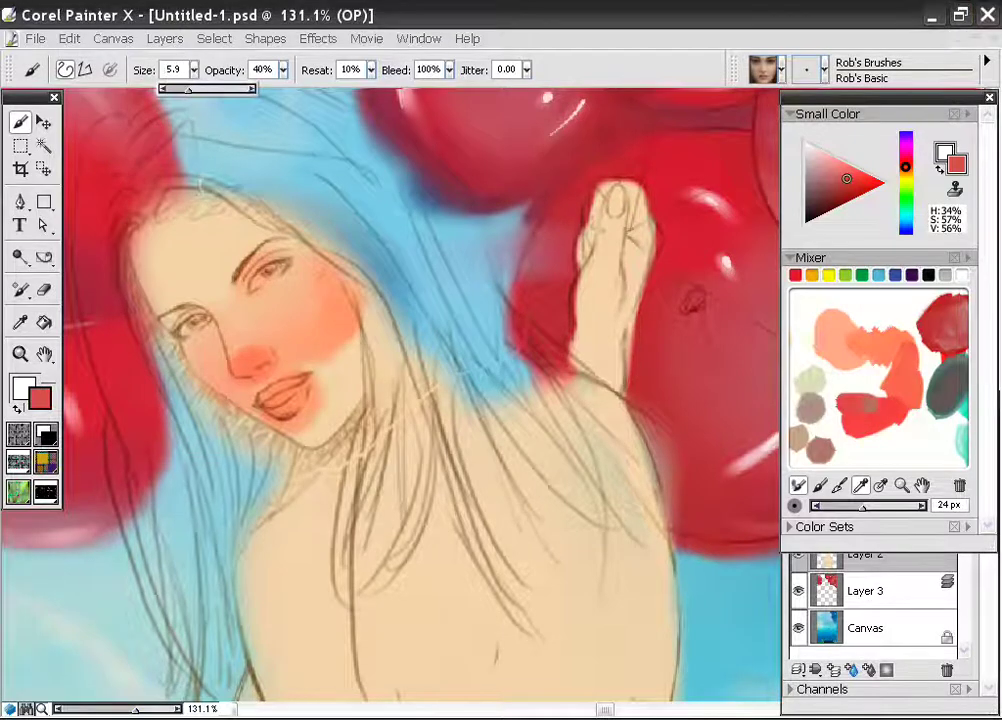
left_click_drag(264, 397, 306, 380)
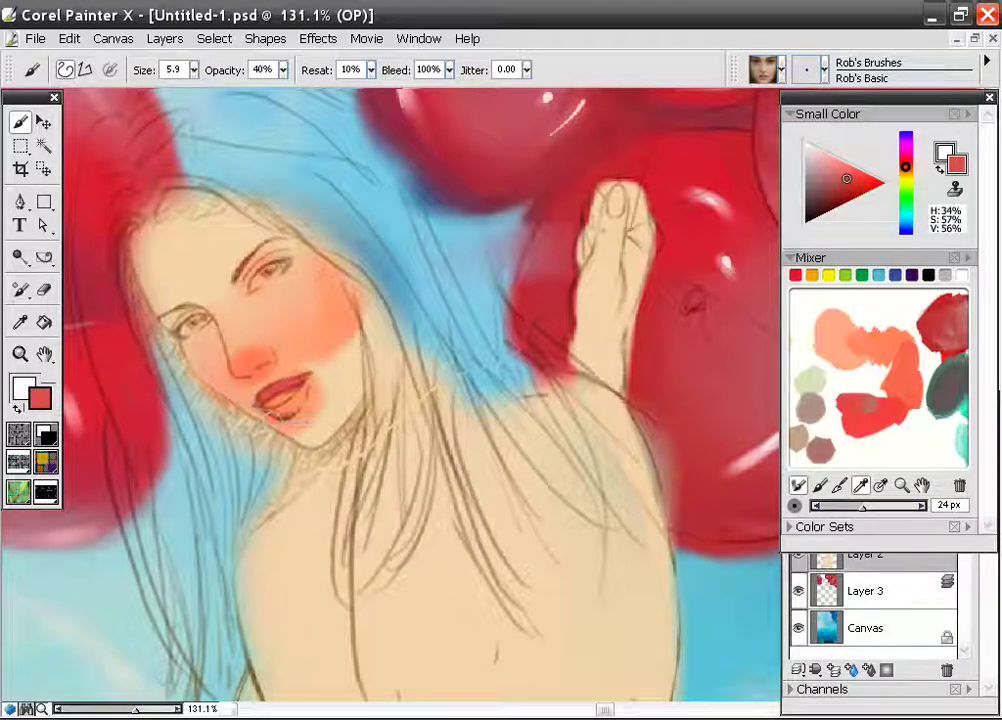
Colour the lower lip orange-red and add a taupe shadow just beneath it, sampling both colours from the Mixer.
left_click(913, 372)
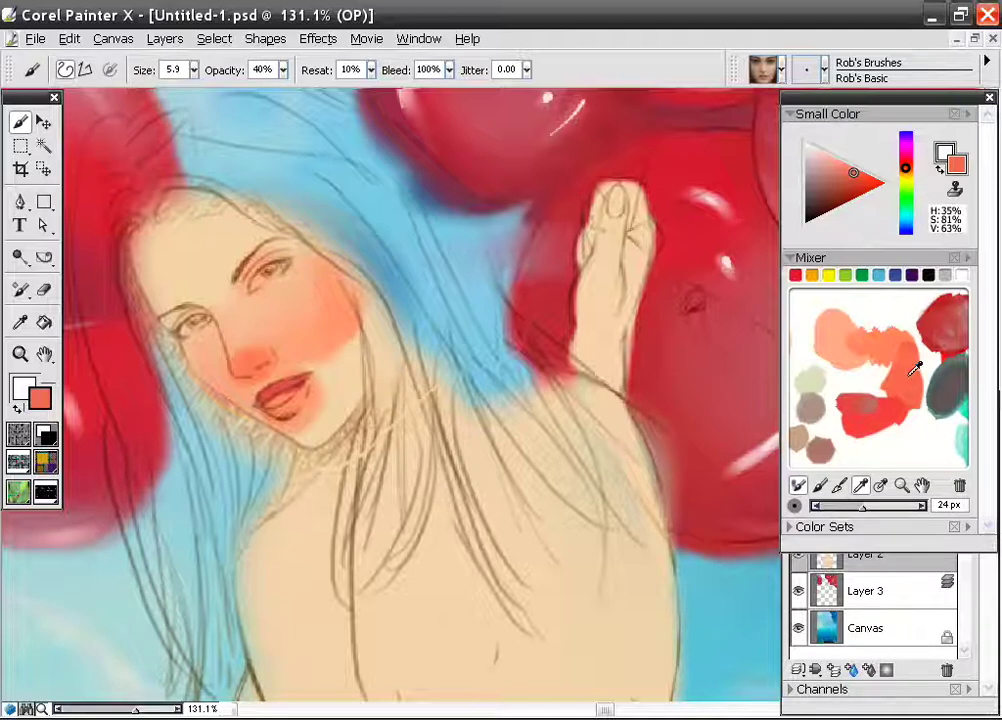
left_click(835, 405)
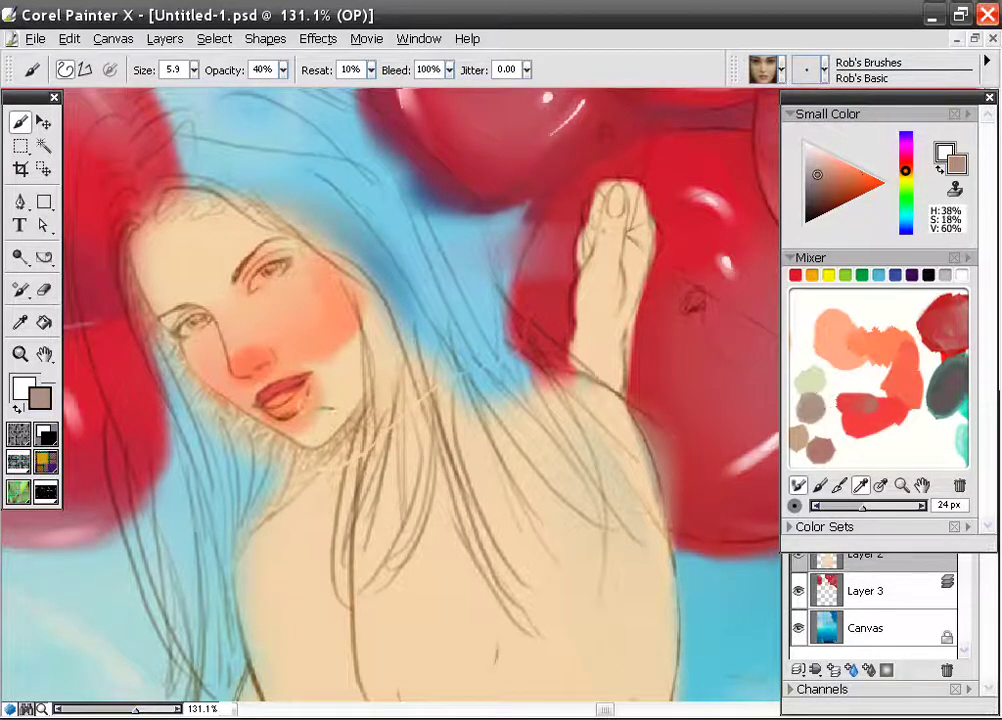
mouse_move(302, 396)
left_mouse_down()
mouse_move(306, 410)
mouse_move(286, 425)
mouse_move(317, 412)
left_mouse_up()
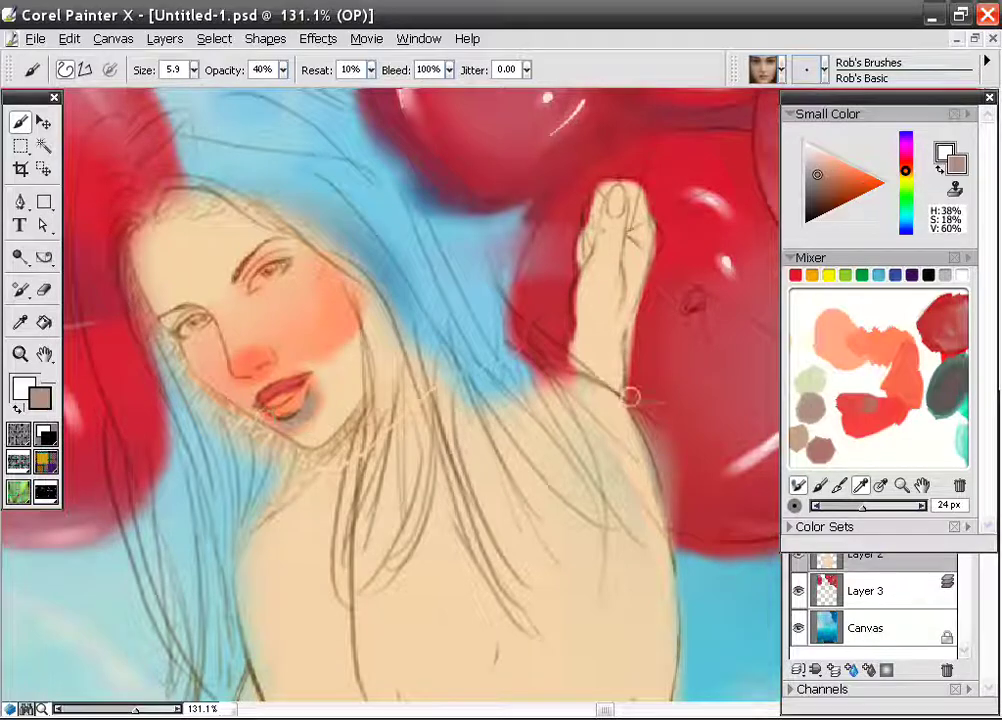
Expose the cool greys in the Mixer, sample a dark grey-violet and deepen the shadow under the lower lip.
key("alt+space")
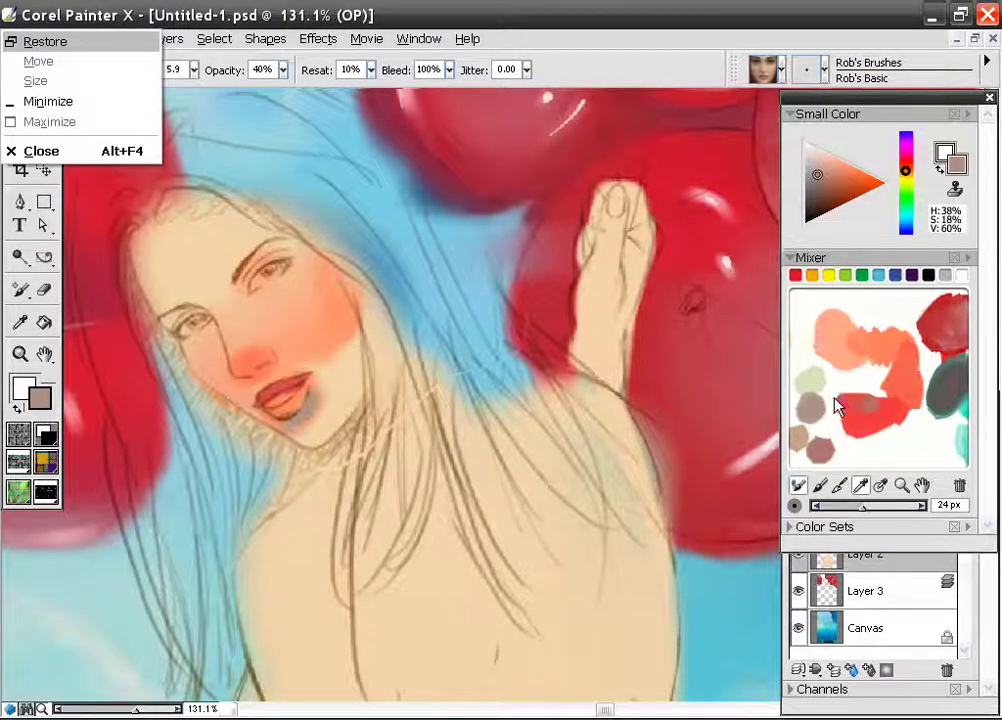
left_click(836, 400)
key("space")
left_click_drag(841, 398, 868, 349)
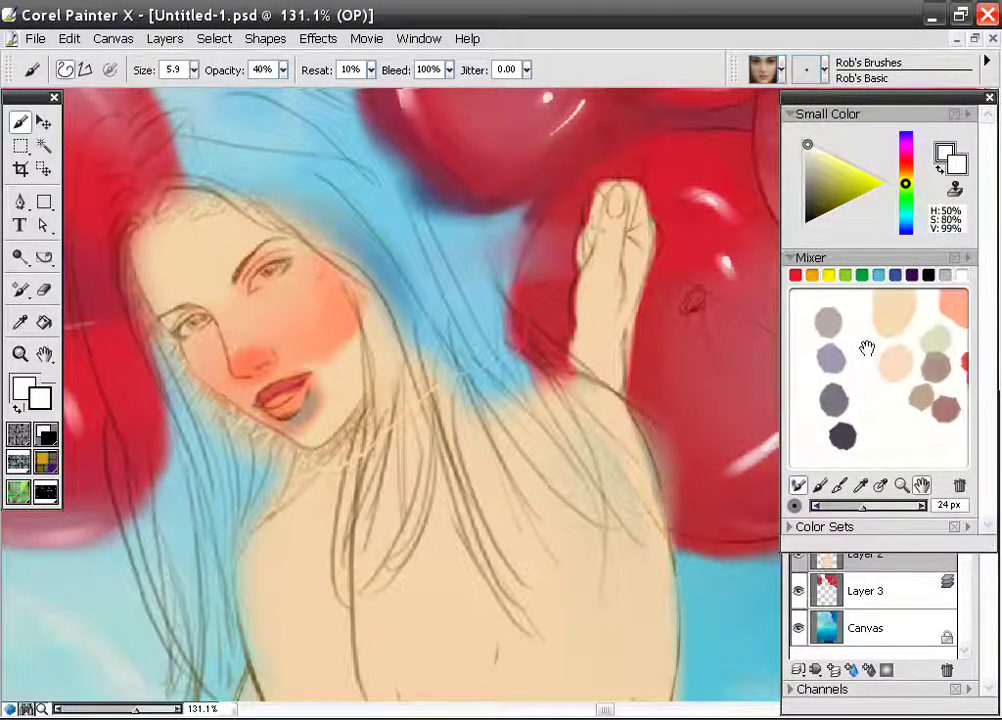
left_click(829, 399)
left_click_drag(309, 403, 288, 427)
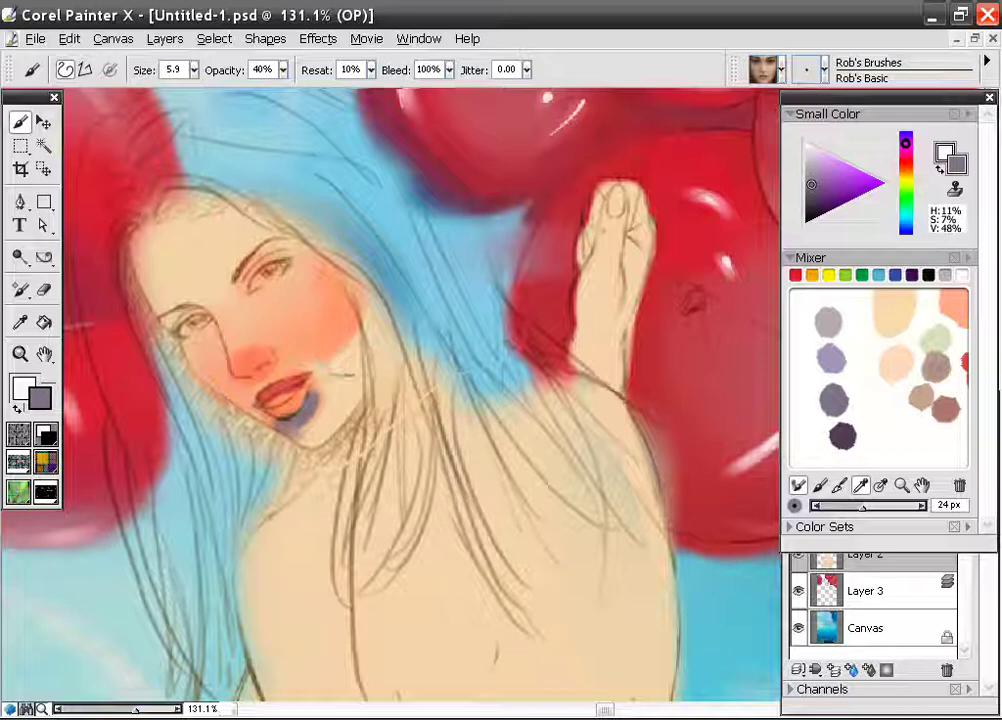
Soften the shadow beneath the lower lip into the skin with light grey and sampled skin tones.
left_click(826, 324)
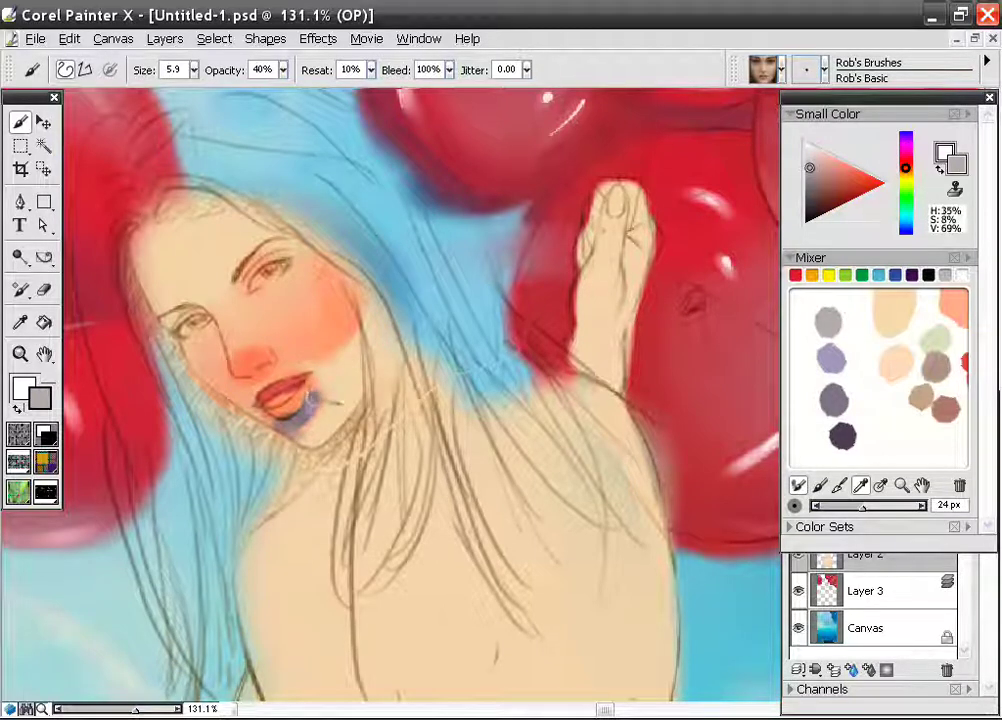
left_click_drag(312, 397, 310, 409)
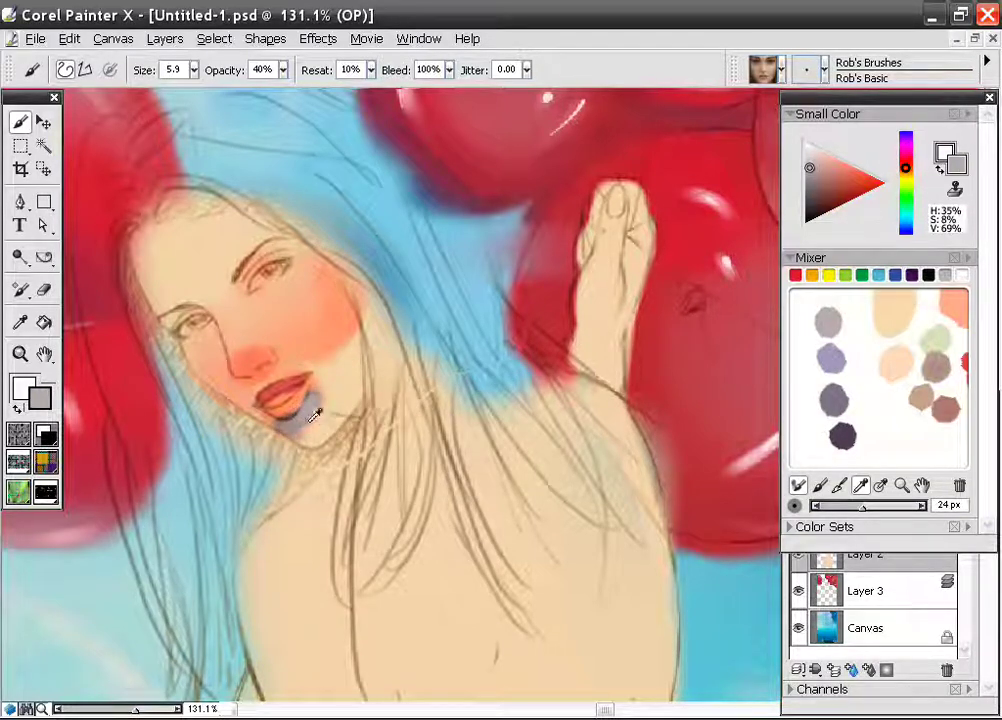
left_click(314, 414, "alt")
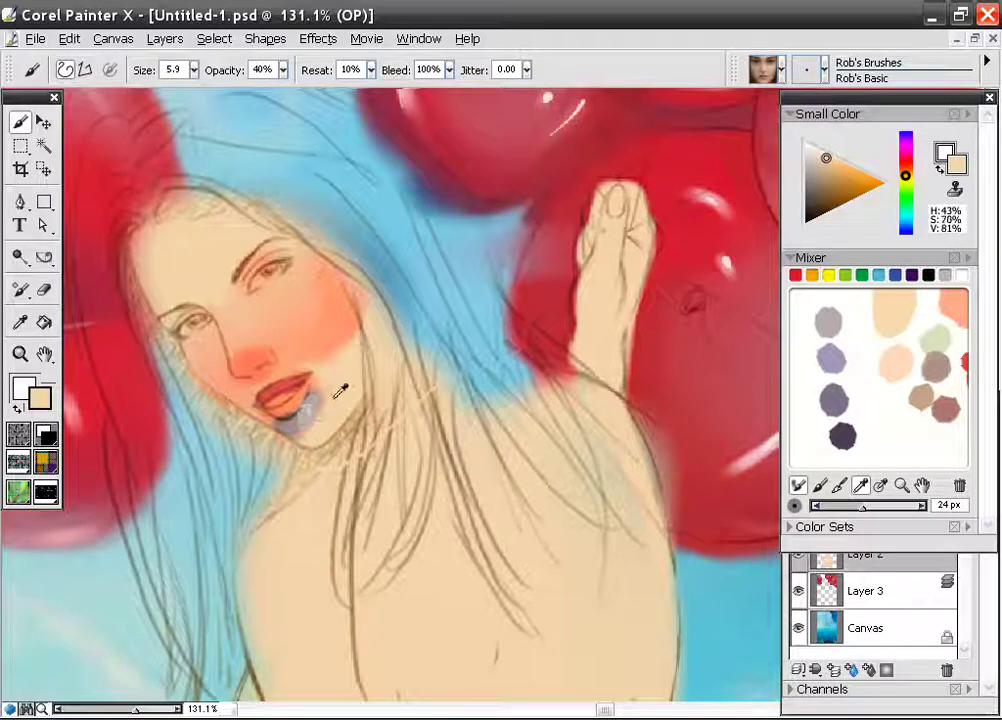
mouse_move(340, 392)
left_mouse_down()
mouse_move(305, 405)
mouse_move(292, 430)
left_mouse_up()
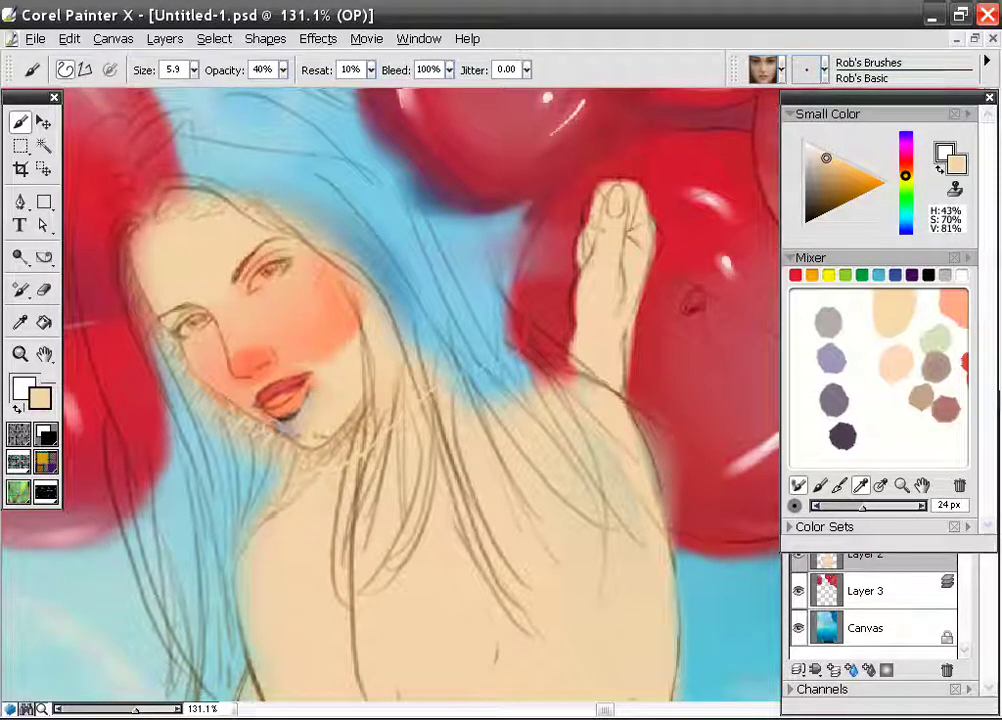
left_click(283, 423, "alt")
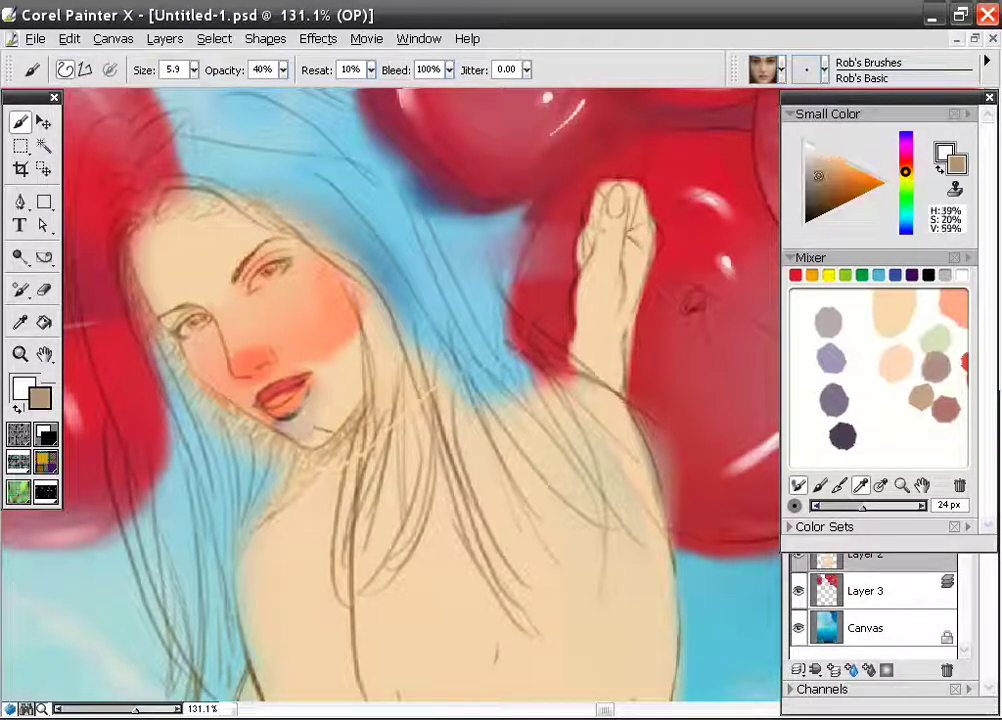
left_click_drag(278, 421, 305, 433)
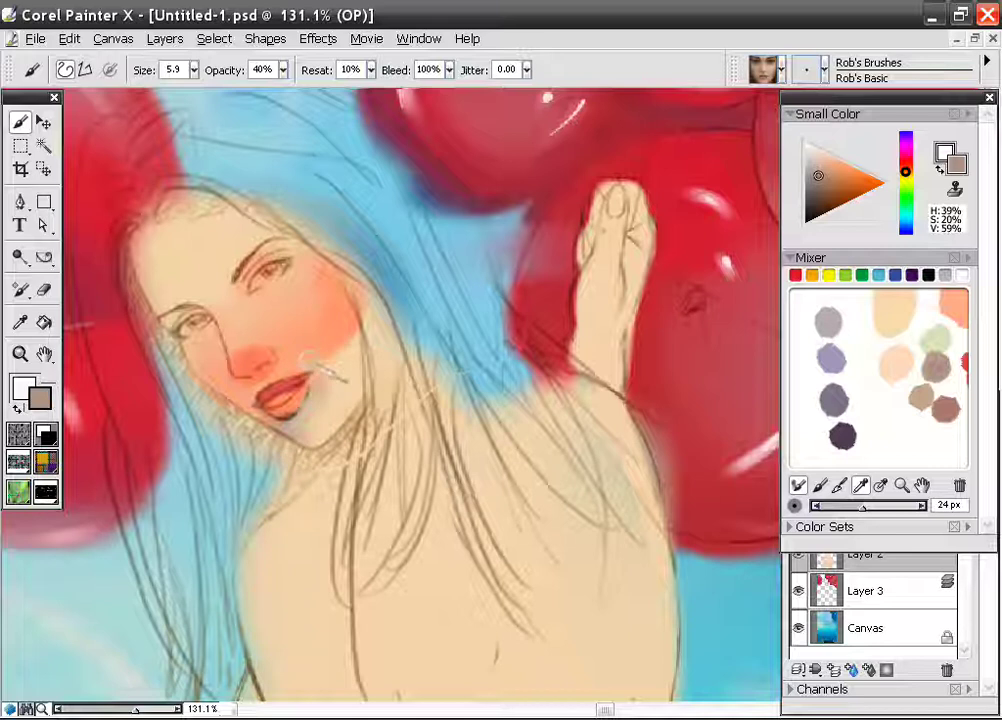
Extend the soft greyish shading over the chin and jaw and blend its edge with a sampled beige skin tone.
left_click_drag(311, 360, 349, 383)
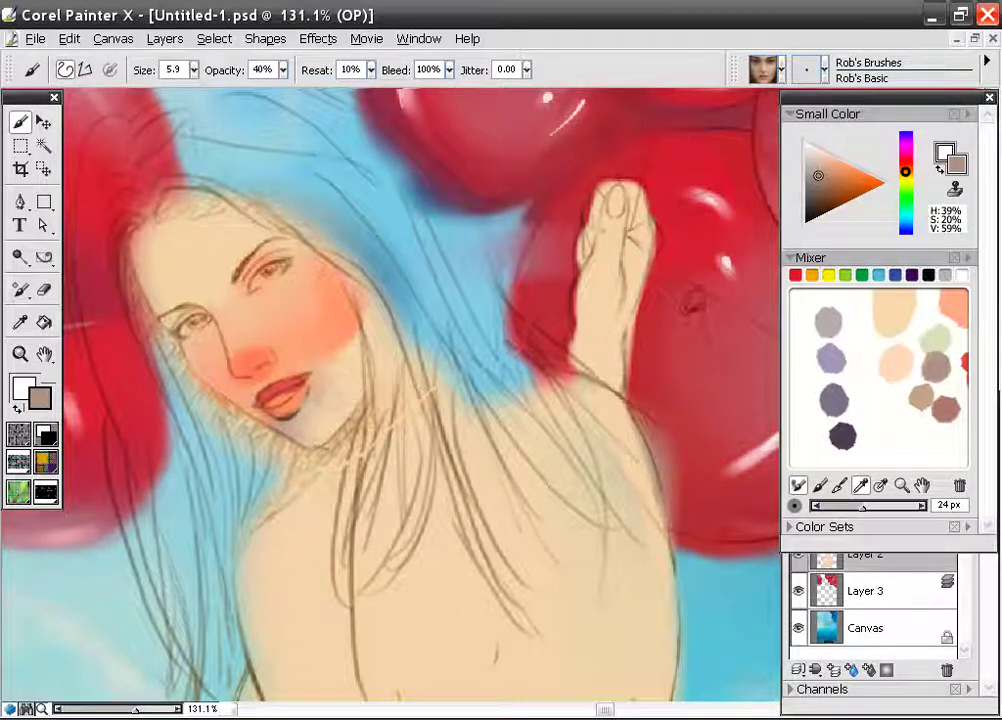
mouse_move(311, 437)
left_mouse_down()
mouse_move(341, 420)
mouse_move(358, 432)
left_mouse_up()
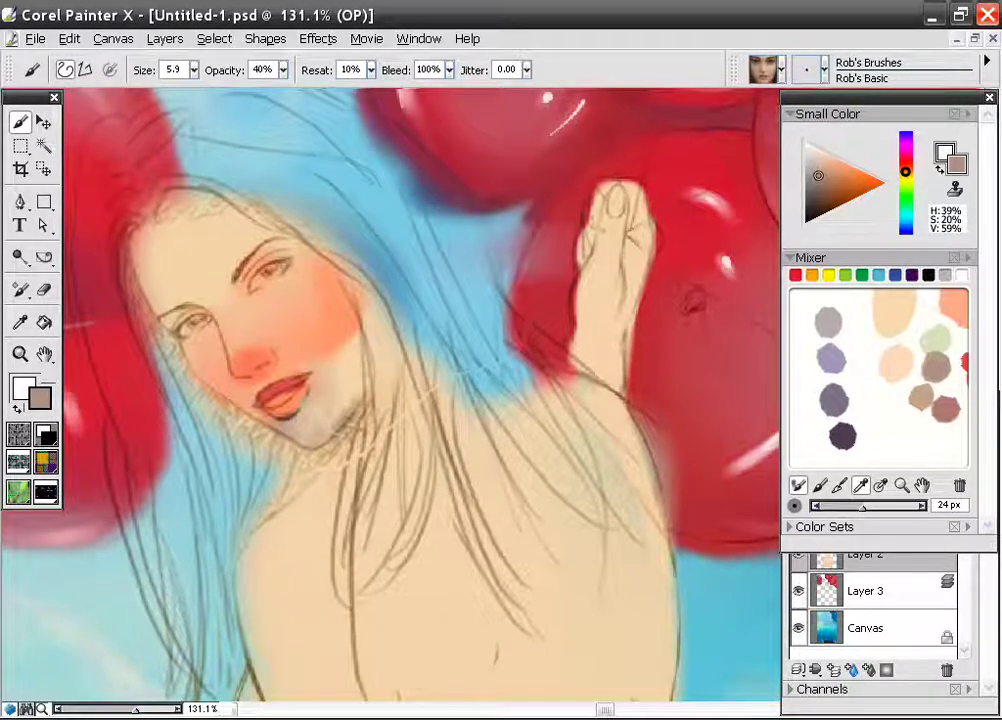
left_click(378, 372, "alt")
left_click_drag(352, 375, 346, 418)
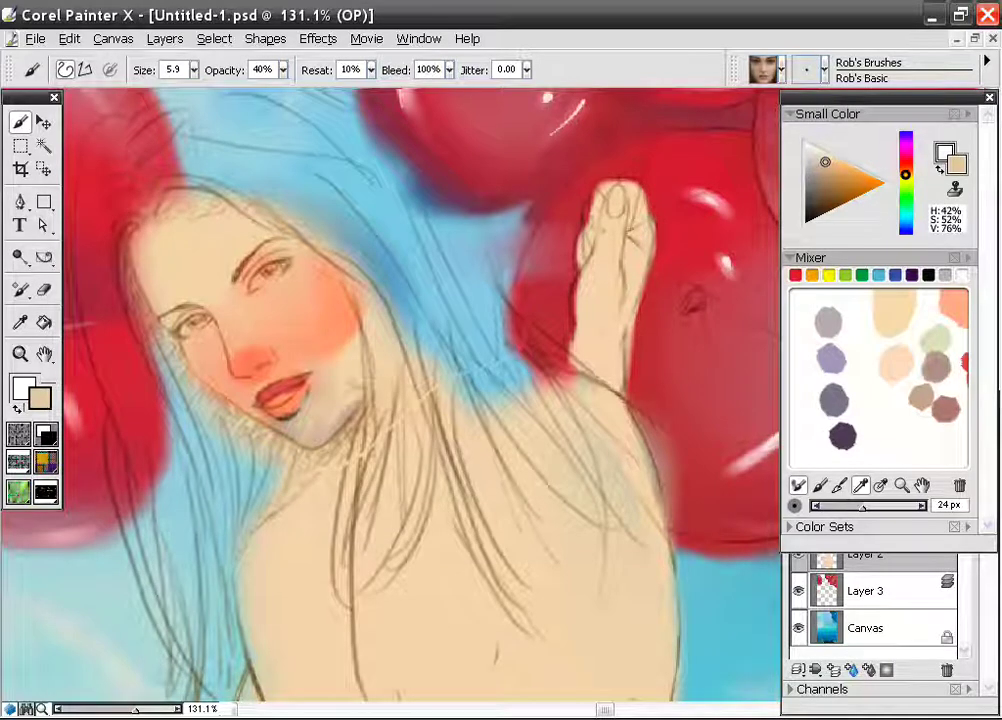
mouse_move(272, 407)
left_mouse_down()
mouse_move(298, 407)
mouse_move(364, 362)
left_mouse_up()
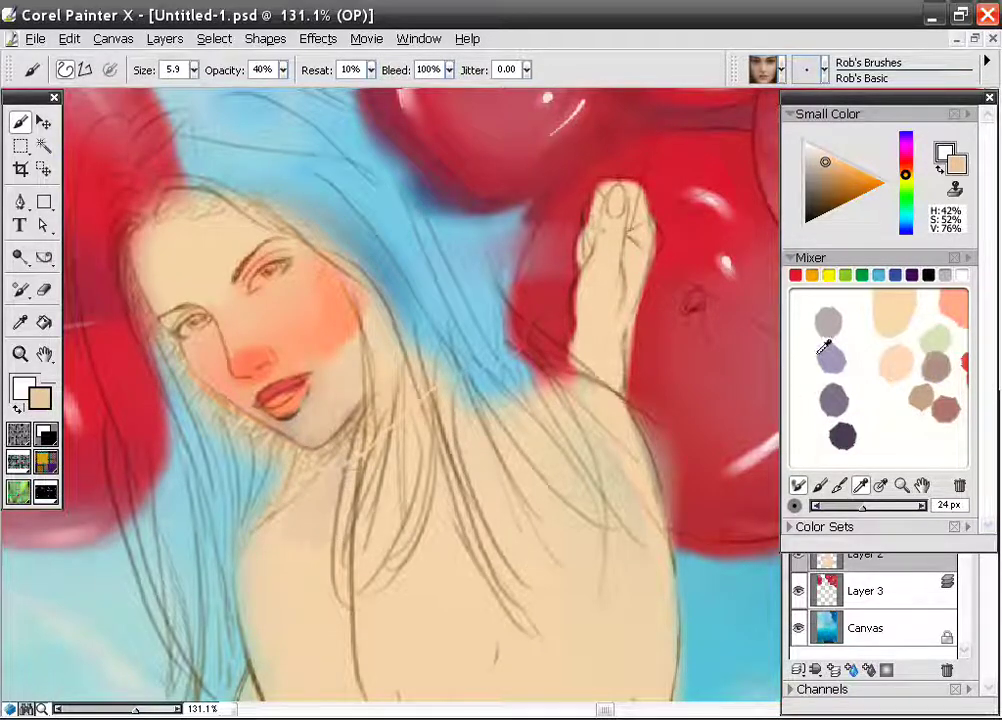
Sample the taupe from the Mixer and shade the neck and shoulder area below the chin.
left_click(831, 325)
left_click(937, 365)
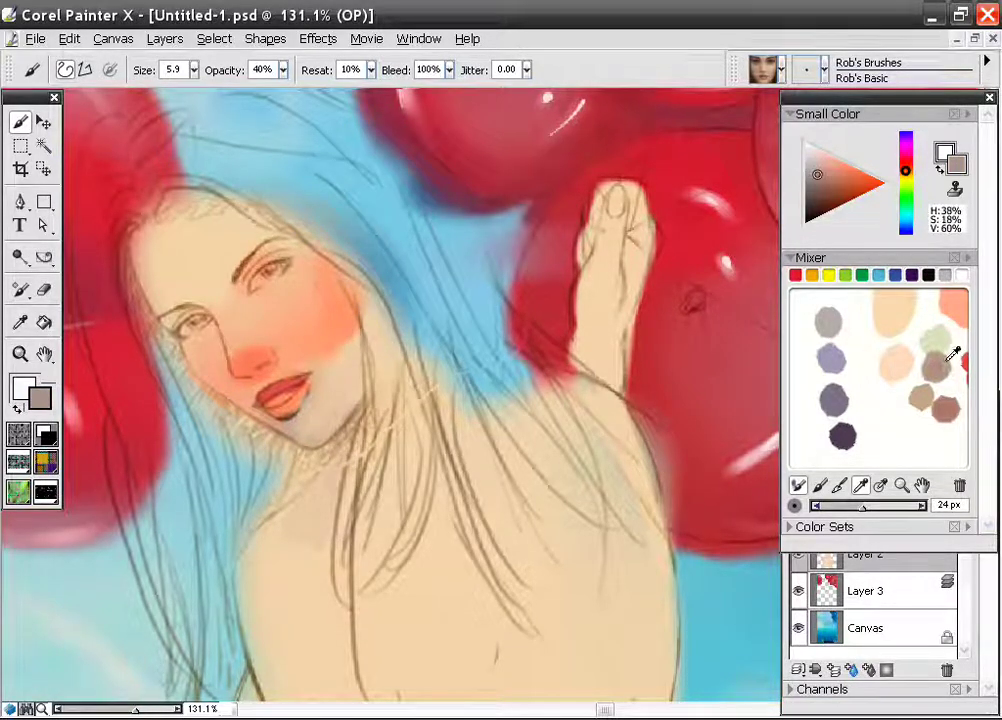
mouse_move(341, 471)
left_mouse_down()
mouse_move(321, 537)
mouse_move(284, 527)
left_mouse_up()
mouse_move(335, 480)
left_mouse_down()
mouse_move(318, 540)
mouse_move(290, 528)
mouse_move(318, 555)
mouse_move(322, 602)
left_mouse_up()
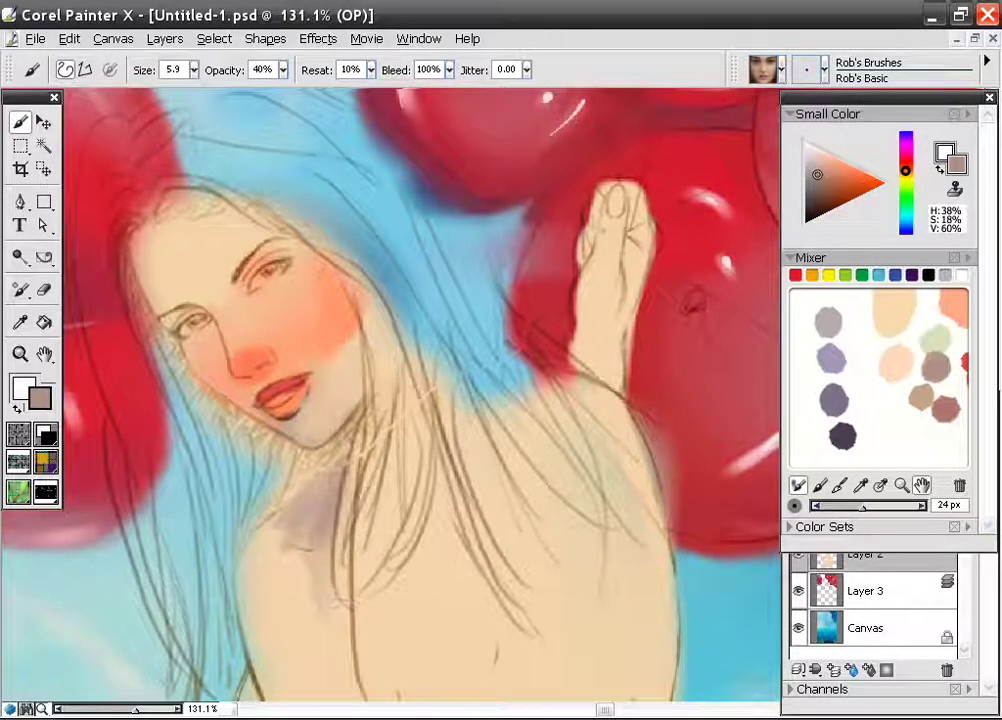
left_click_drag(305, 500, 285, 555)
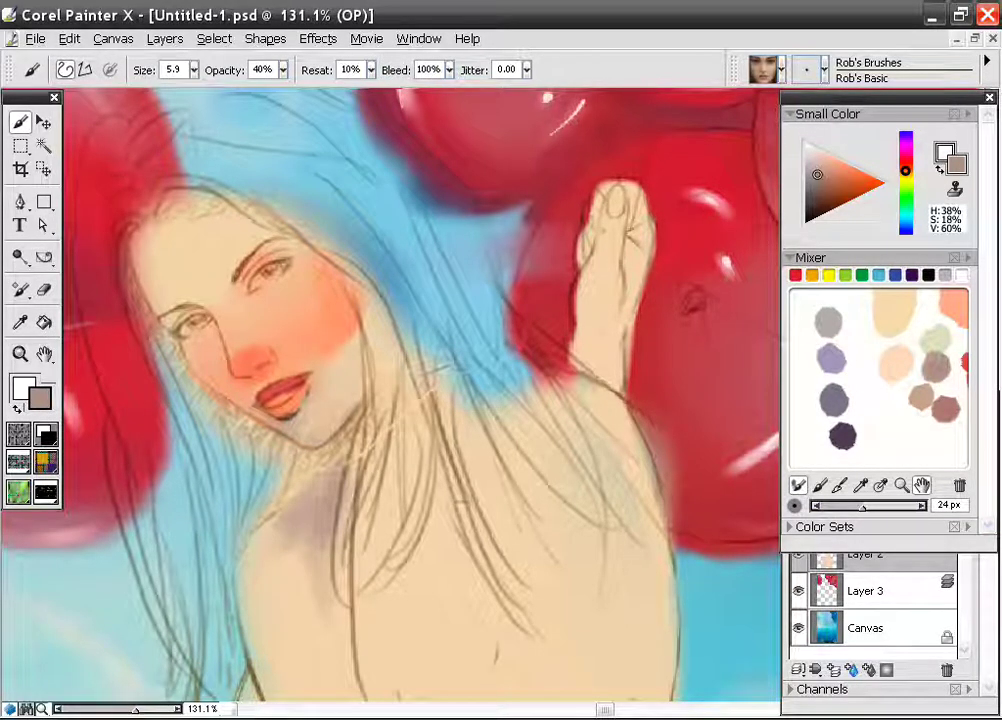
left_click_drag(358, 383, 343, 420)
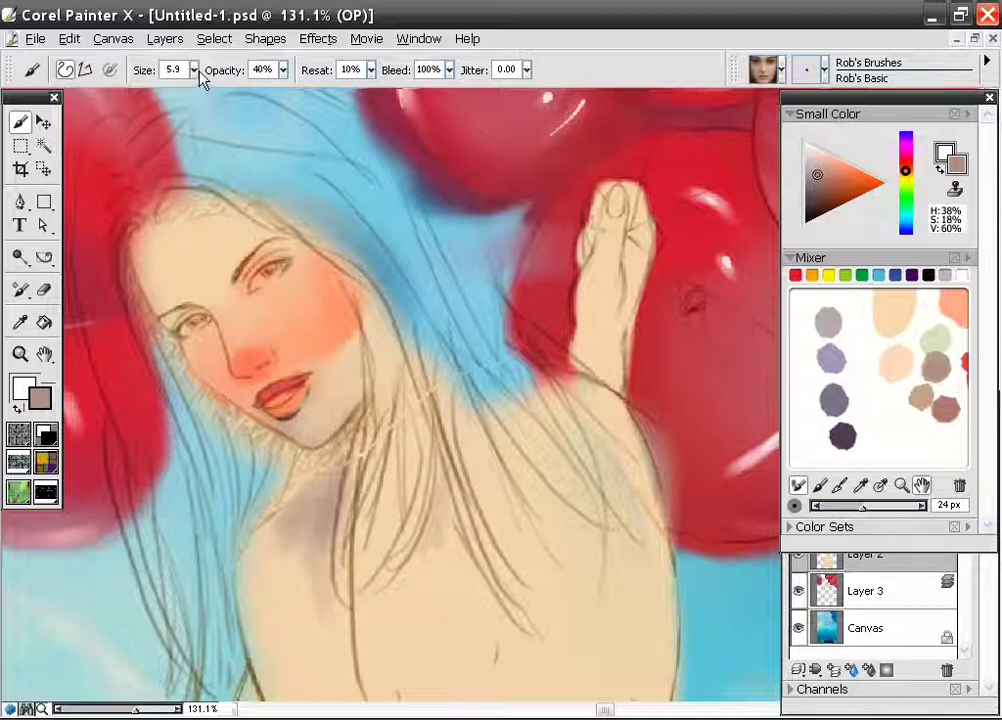
Set the brush size to 52.2 and lay broad taupe shadows over the upper back and around the bikini string.
left_click_drag(195, 71, 220, 93)
mouse_move(560, 475)
left_mouse_down()
mouse_move(420, 500)
mouse_move(450, 570)
left_mouse_up()
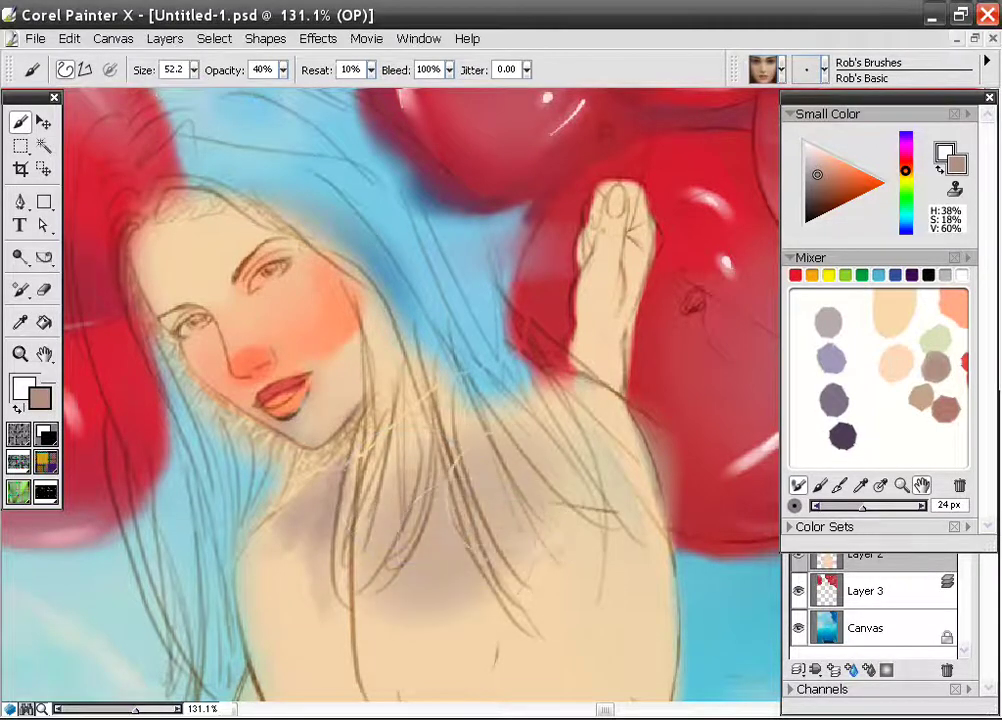
left_click_drag(400, 390, 523, 528)
mouse_move(449, 463)
left_mouse_down()
mouse_move(471, 461)
mouse_move(385, 246)
left_mouse_up()
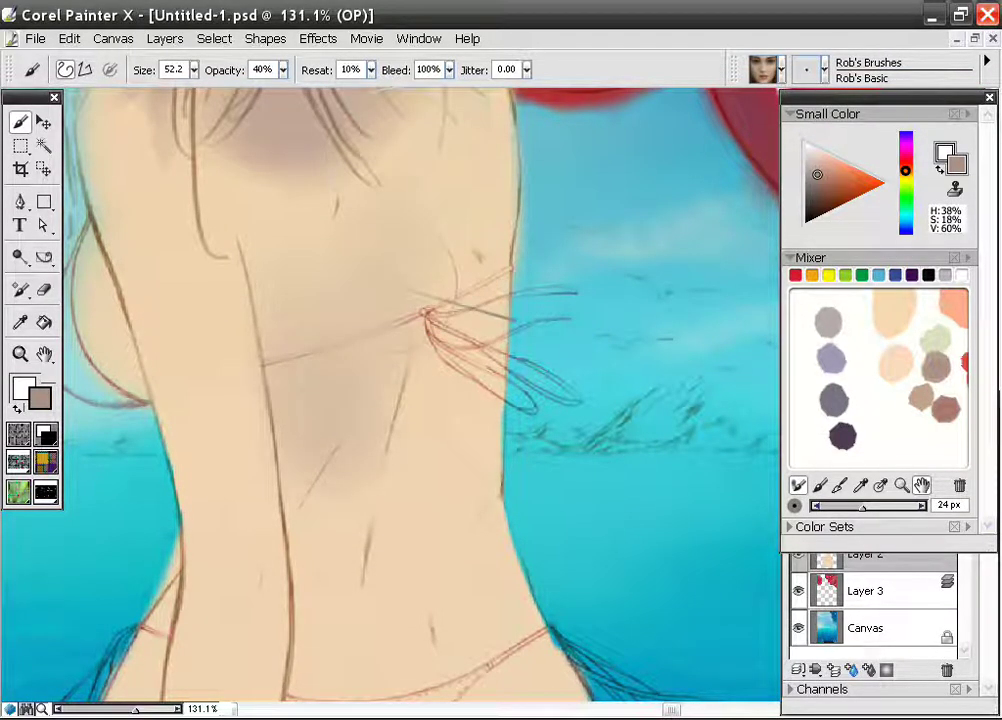
left_click_drag(415, 320, 365, 455)
left_click_drag(432, 291, 388, 238)
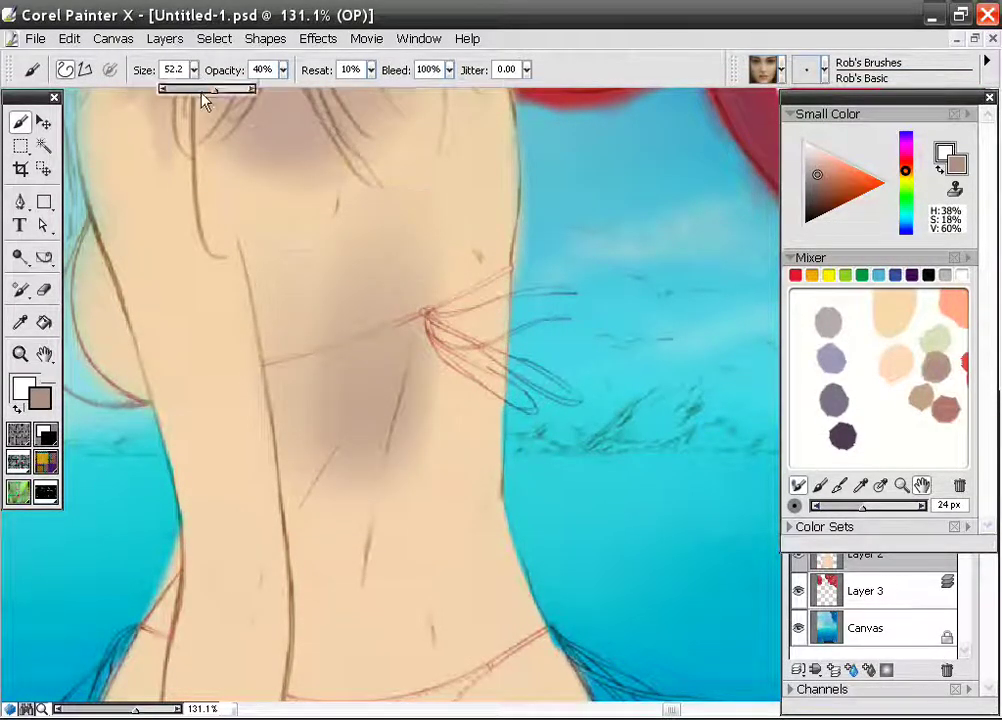
Set the brush size to 29.7 and paint the taupe shadow along the spine down to the lower back.
left_click_drag(203, 100, 212, 96)
mouse_move(305, 275)
left_mouse_down()
mouse_move(285, 335)
mouse_move(295, 385)
mouse_move(340, 398)
mouse_move(362, 532)
mouse_move(420, 590)
mouse_move(425, 535)
left_mouse_up()
left_click_drag(405, 423, 388, 210)
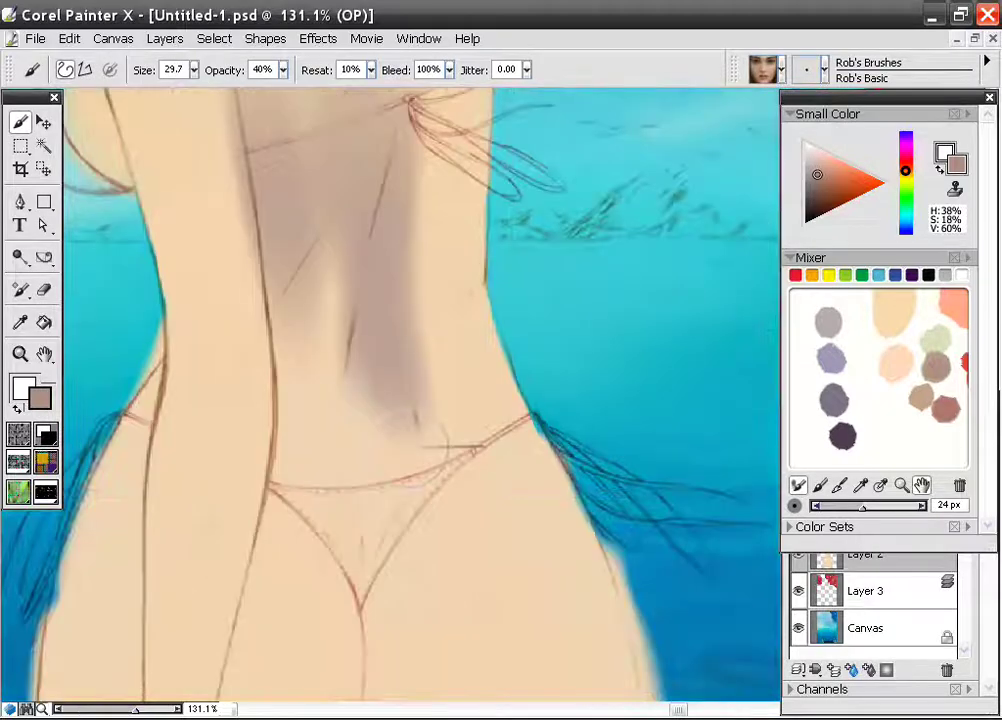
left_click_drag(362, 274, 336, 430)
Continue the taupe spine shadow upward past the bikini string to join the shading on the upper back.
left_click_drag(396, 210, 360, 275)
left_click_drag(385, 233, 360, 438)
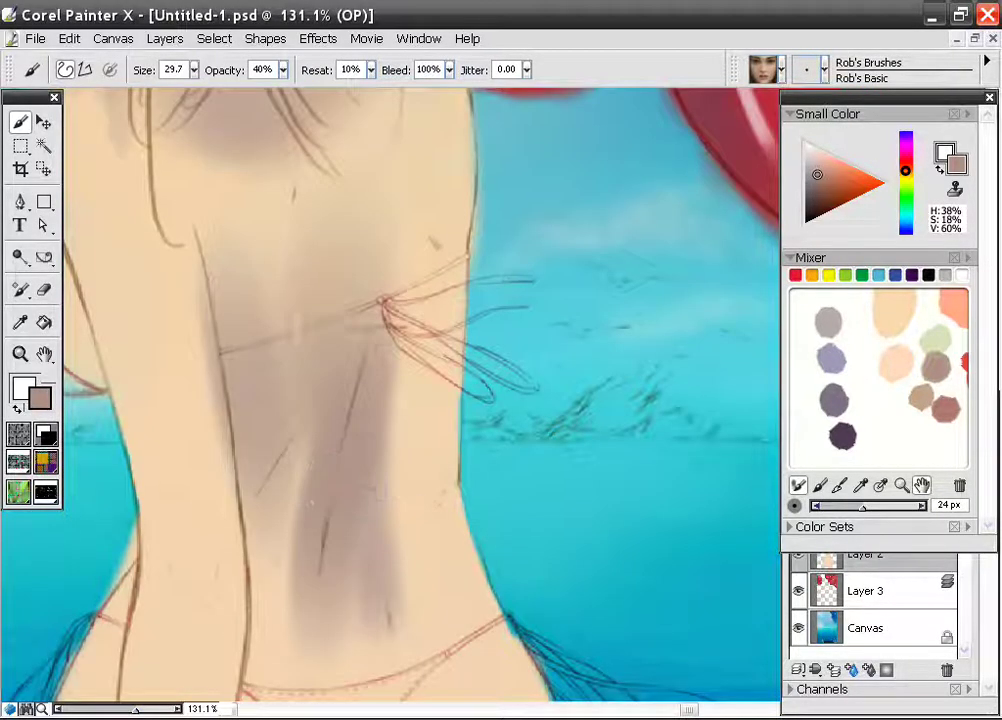
left_click_drag(349, 255, 334, 415)
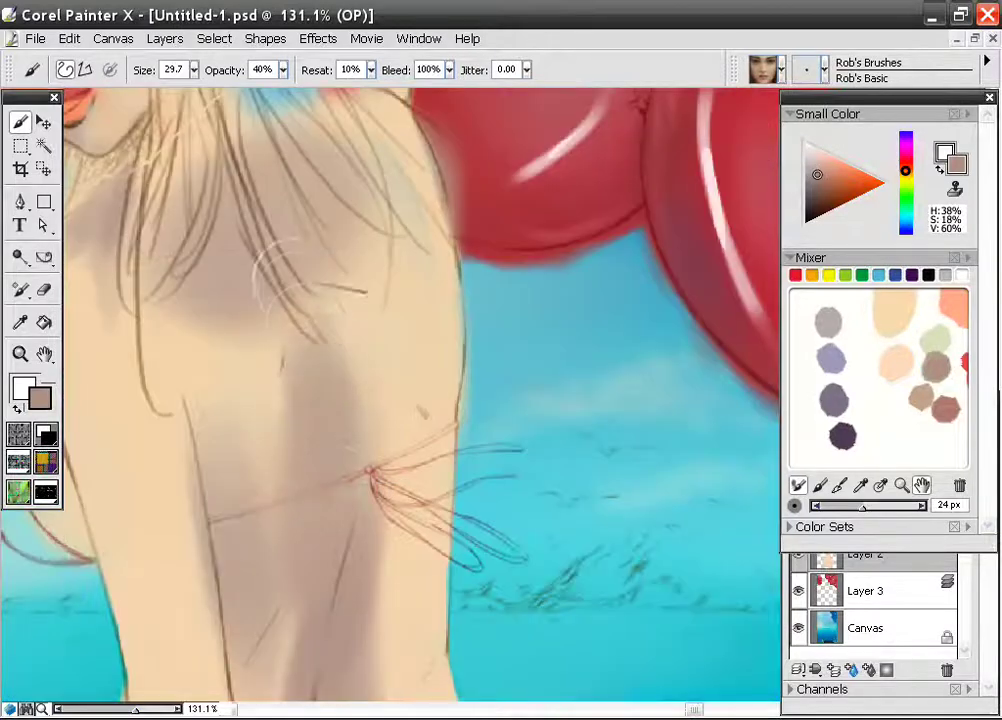
left_click_drag(314, 280, 335, 515)
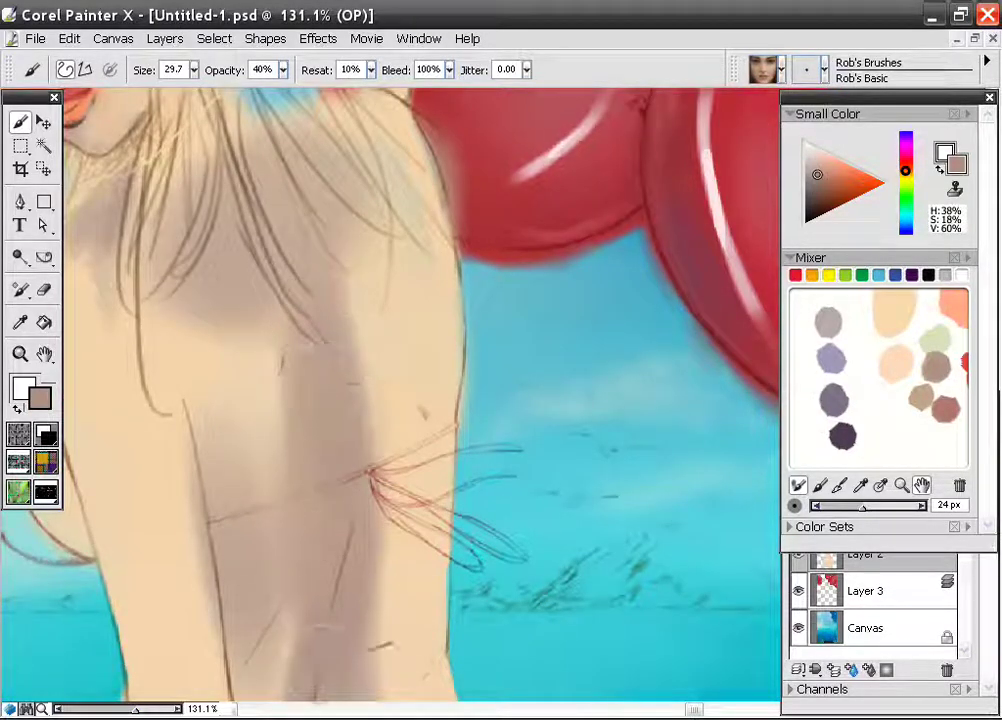
Extend the taupe shadow across the back down to the bikini line, and soften its edge on the arm with sampled skin tone.
left_click_drag(284, 345, 262, 480)
left_click_drag(240, 332, 202, 400)
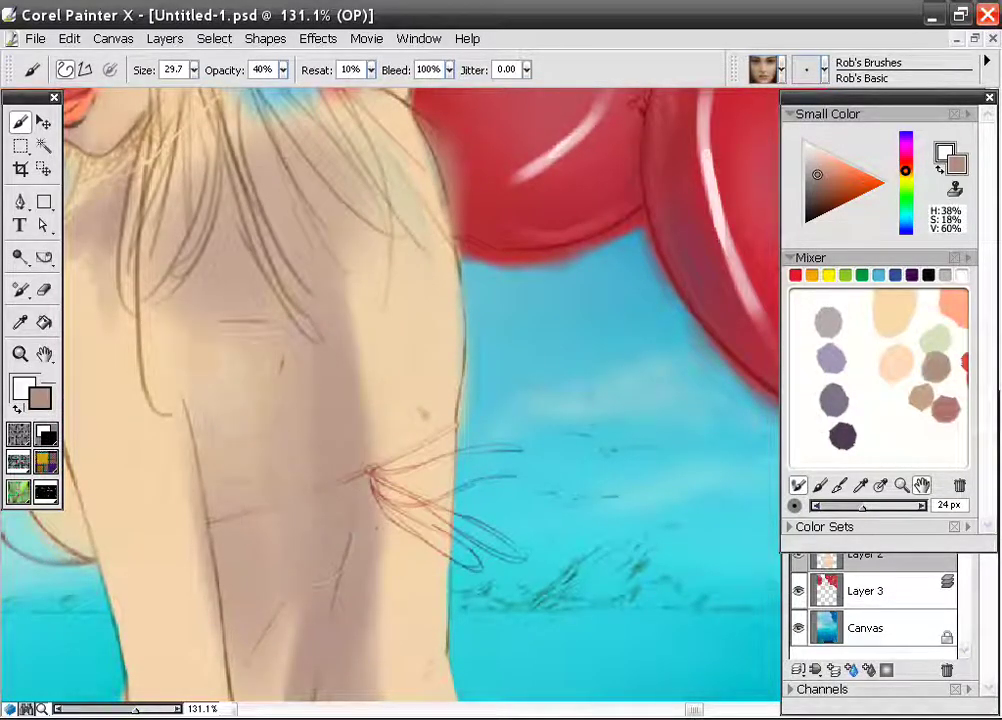
left_click_drag(308, 526, 290, 259)
mouse_move(290, 387)
left_mouse_down()
mouse_move(291, 575)
mouse_move(364, 528)
left_mouse_up()
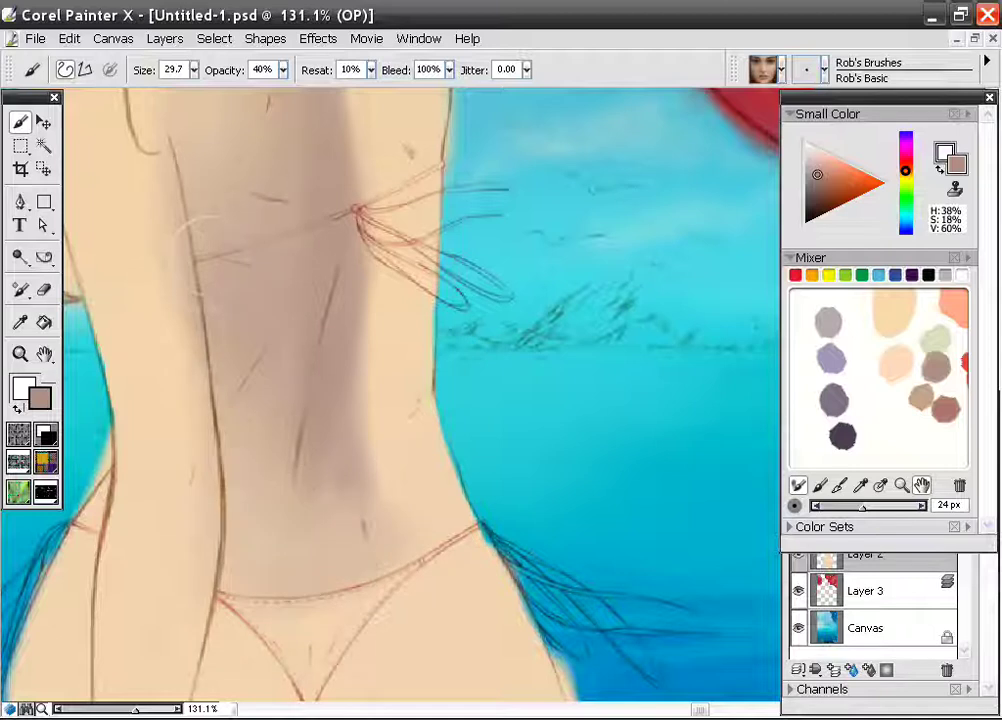
mouse_move(232, 362)
left_mouse_down()
mouse_move(240, 548)
mouse_move(257, 541)
mouse_move(224, 503)
mouse_move(235, 548)
mouse_move(275, 543)
mouse_move(238, 485)
mouse_move(244, 575)
mouse_move(178, 328)
mouse_move(228, 503)
mouse_move(228, 418)
mouse_move(205, 452)
mouse_move(210, 390)
left_mouse_up()
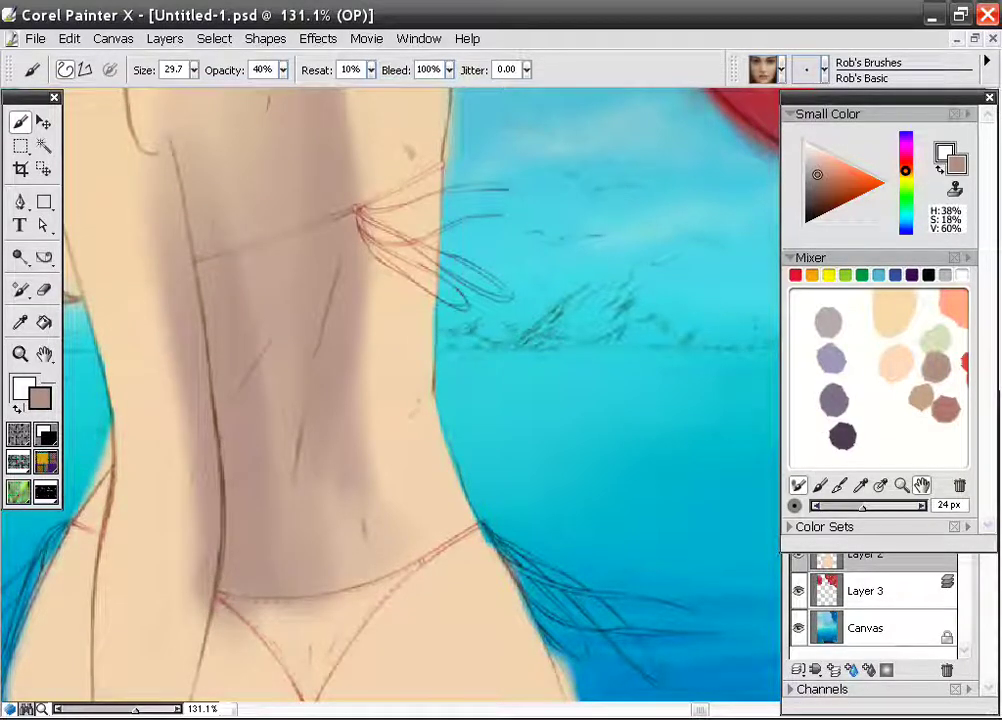
left_click(149, 305, "alt")
mouse_move(152, 197)
left_mouse_down()
mouse_move(152, 333)
mouse_move(174, 378)
left_mouse_up()
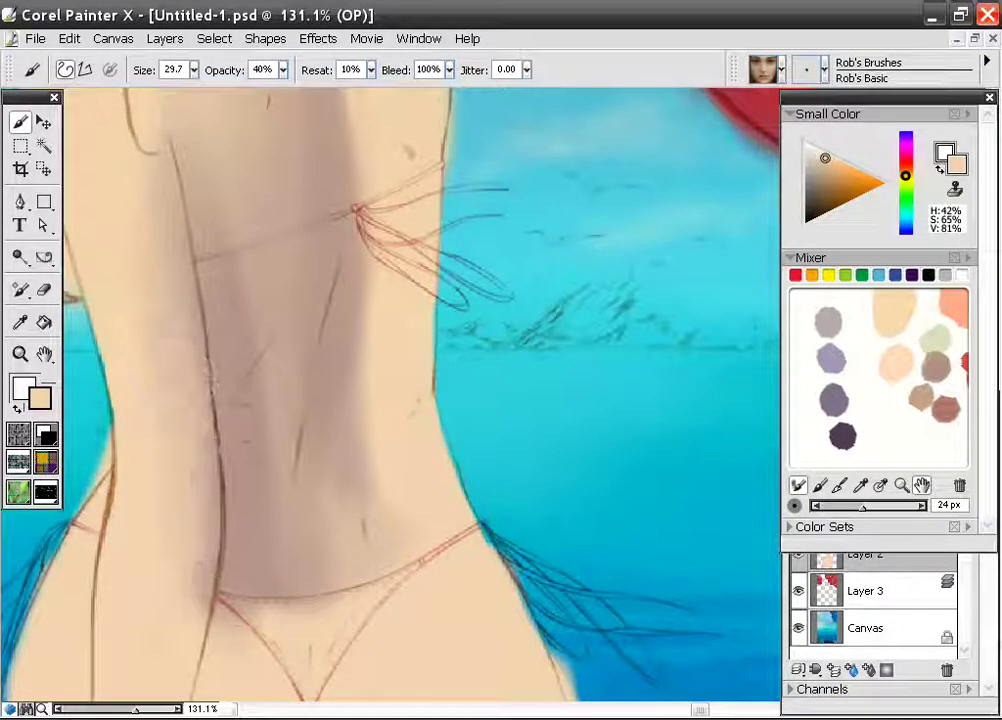
Sample the coral red from the Mixer and paint blush on the elbow and along the outer edge of the upper arm.
left_click_drag(916, 354, 853, 372)
left_click(963, 358)
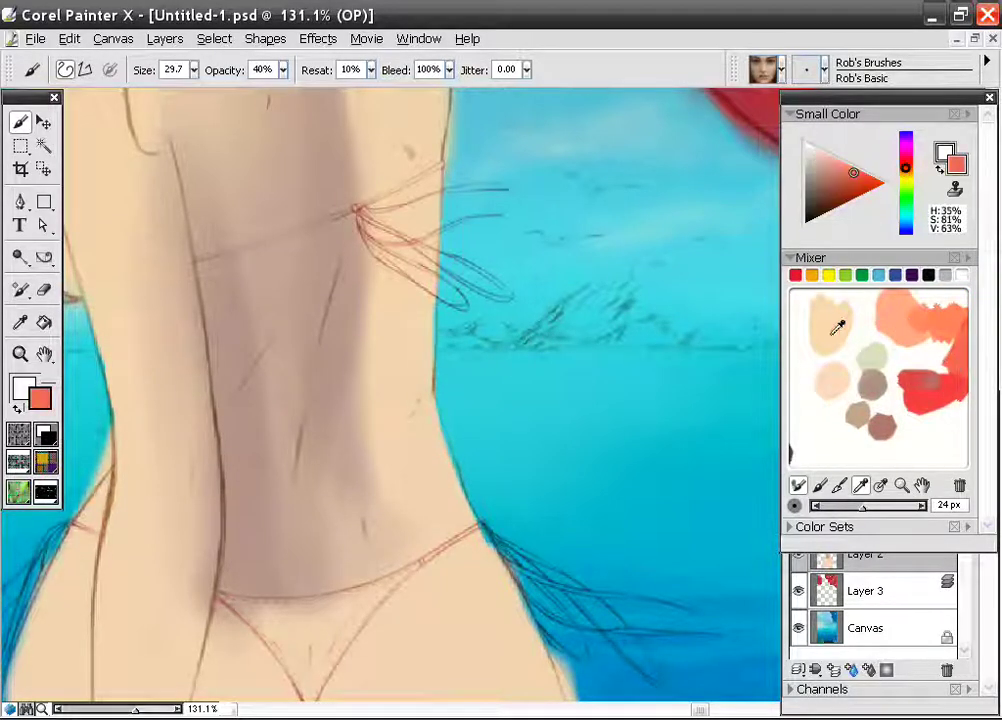
mouse_move(174, 450)
left_mouse_down()
mouse_move(172, 480)
mouse_move(180, 400)
mouse_move(186, 525)
mouse_move(150, 450)
left_mouse_up()
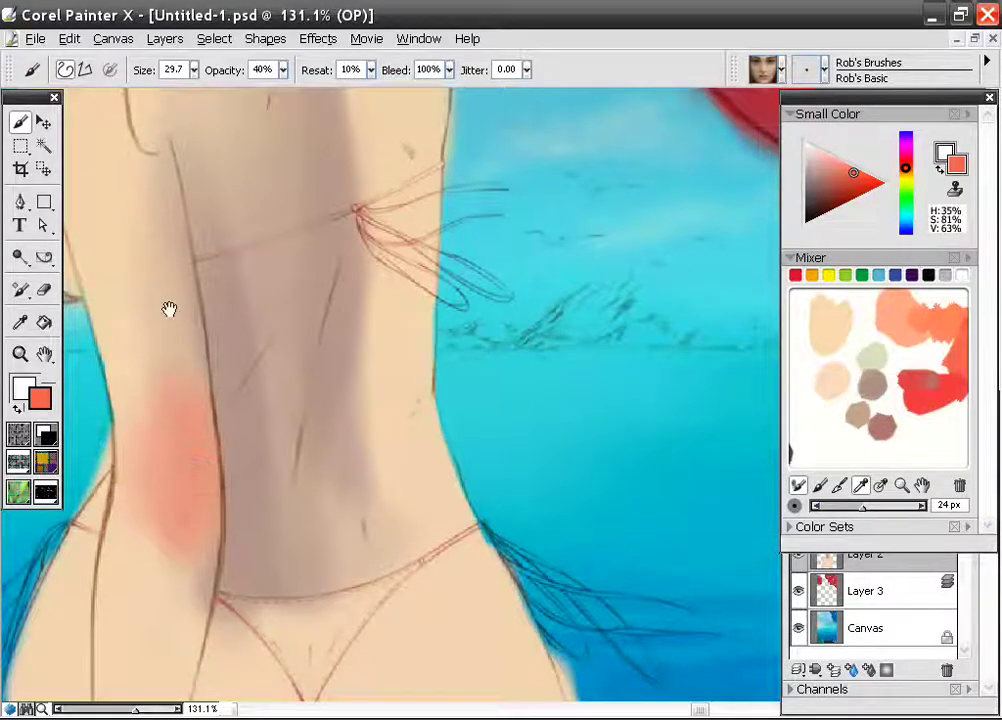
left_click_drag(169, 309, 269, 499)
left_click_drag(185, 365, 195, 548)
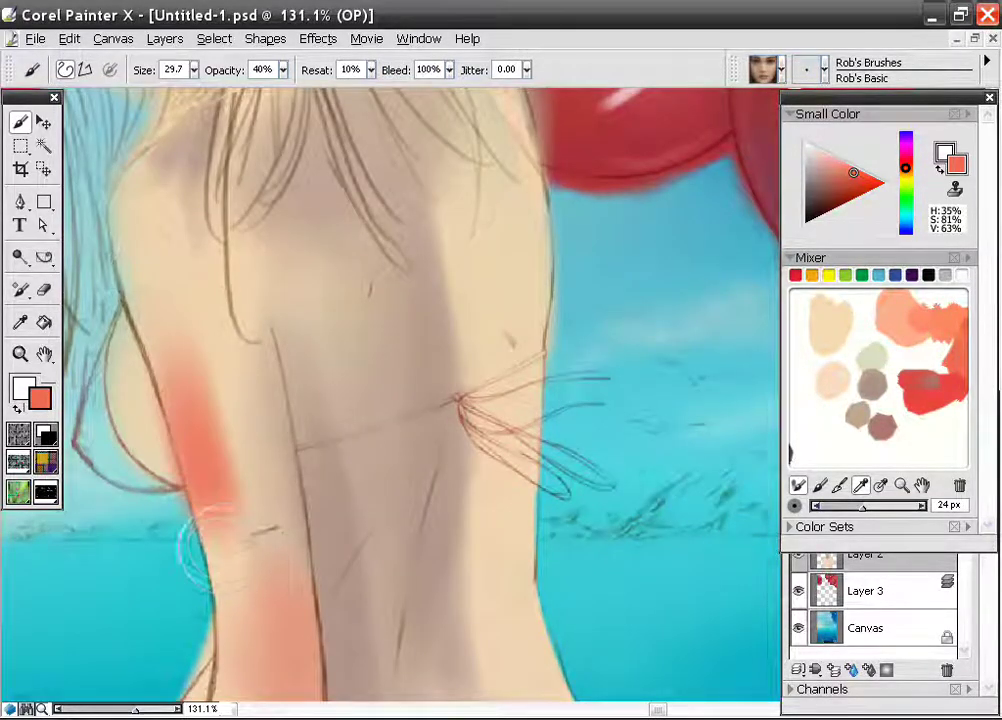
Sample the lighter peach-orange from the Mixer and glaze it over the shoulder, upper arm and side of the breast.
left_click(906, 316)
mouse_move(203, 440)
left_mouse_down()
mouse_move(182, 322)
mouse_move(194, 454)
mouse_move(182, 371)
left_mouse_up()
mouse_move(158, 152)
left_mouse_down()
mouse_move(150, 214)
mouse_move(186, 286)
mouse_move(205, 378)
mouse_move(158, 430)
mouse_move(198, 448)
mouse_move(150, 325)
mouse_move(222, 497)
left_mouse_up()
Sample the base skin tone from the figure and blend it down the inner part of the upper arm into the peach.
left_click(488, 254, "alt")
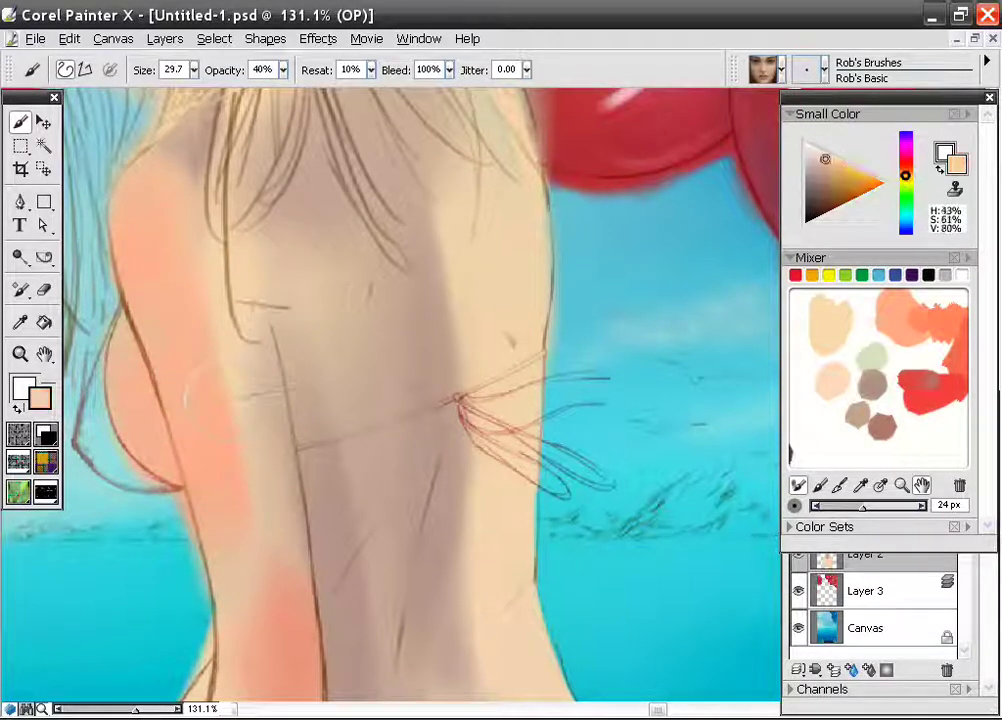
mouse_move(208, 305)
left_mouse_down()
mouse_move(202, 282)
mouse_move(222, 478)
left_mouse_up()
left_click_drag(206, 226, 224, 470)
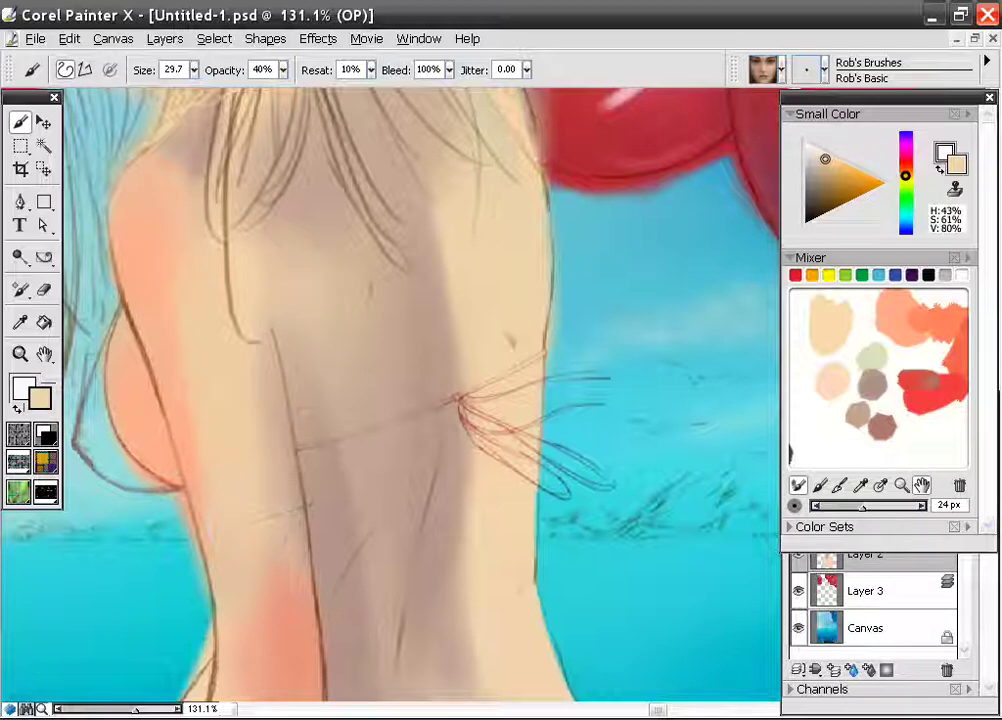
mouse_move(283, 515)
left_mouse_down()
mouse_move(241, 358)
mouse_move(294, 524)
left_mouse_up()
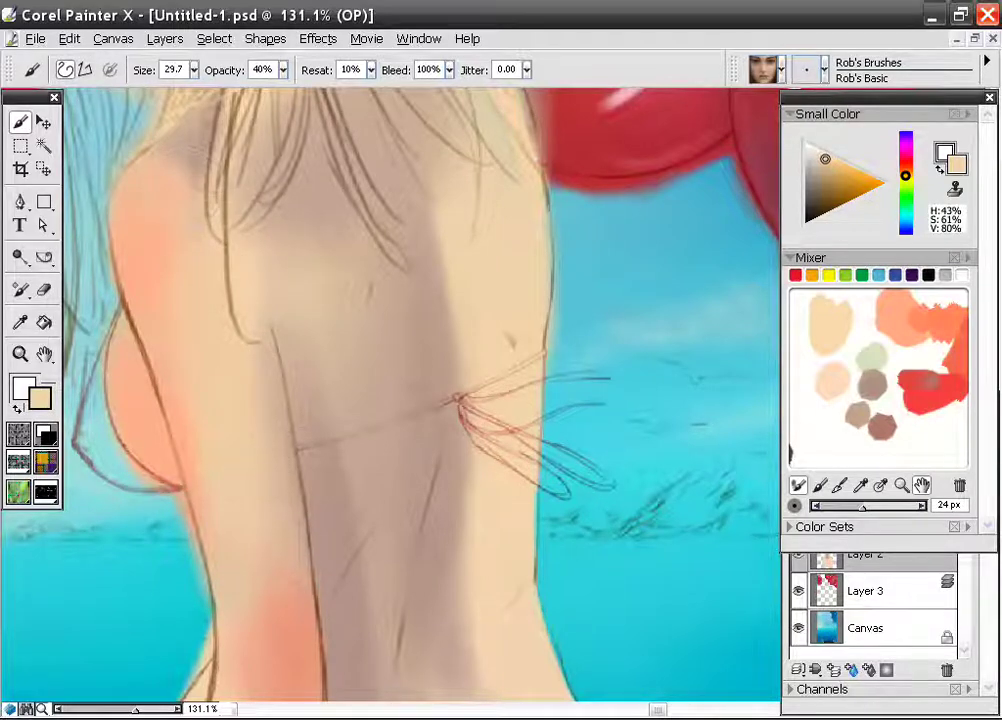
Sample taupe from the lower back, shade the forearm's inner edge and adjoining hip, and soften the shading with a sampled skin tone.
scroll(259, 432, "down", 5)
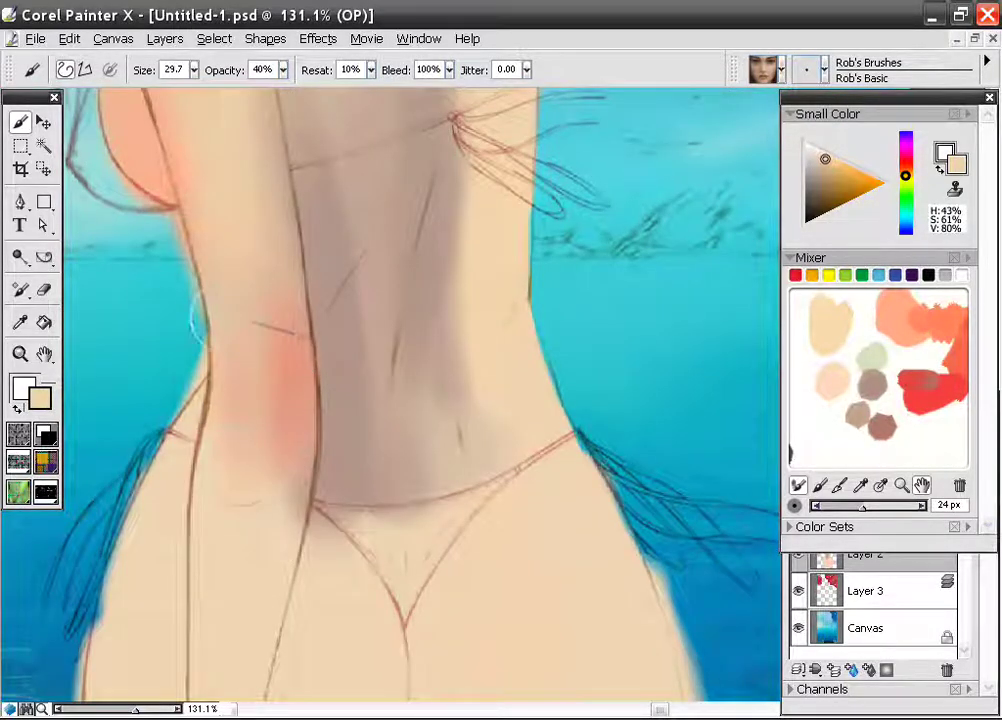
scroll(262, 519, "down", 3)
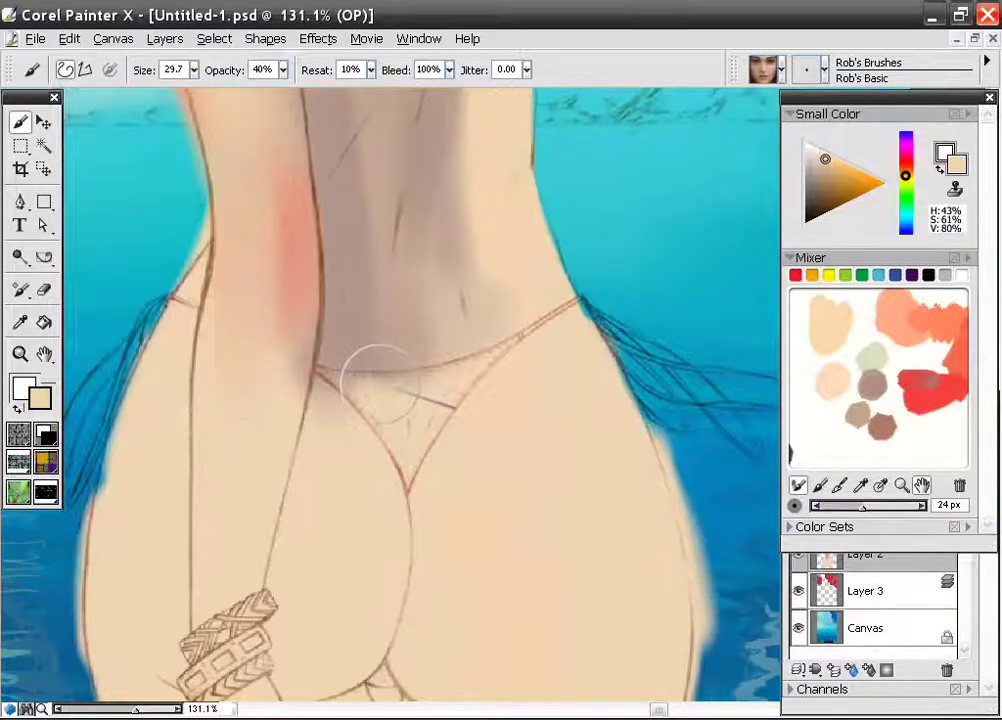
left_click(338, 335, "alt")
mouse_move(313, 375)
left_mouse_down()
mouse_move(325, 470)
mouse_move(292, 518)
left_mouse_up()
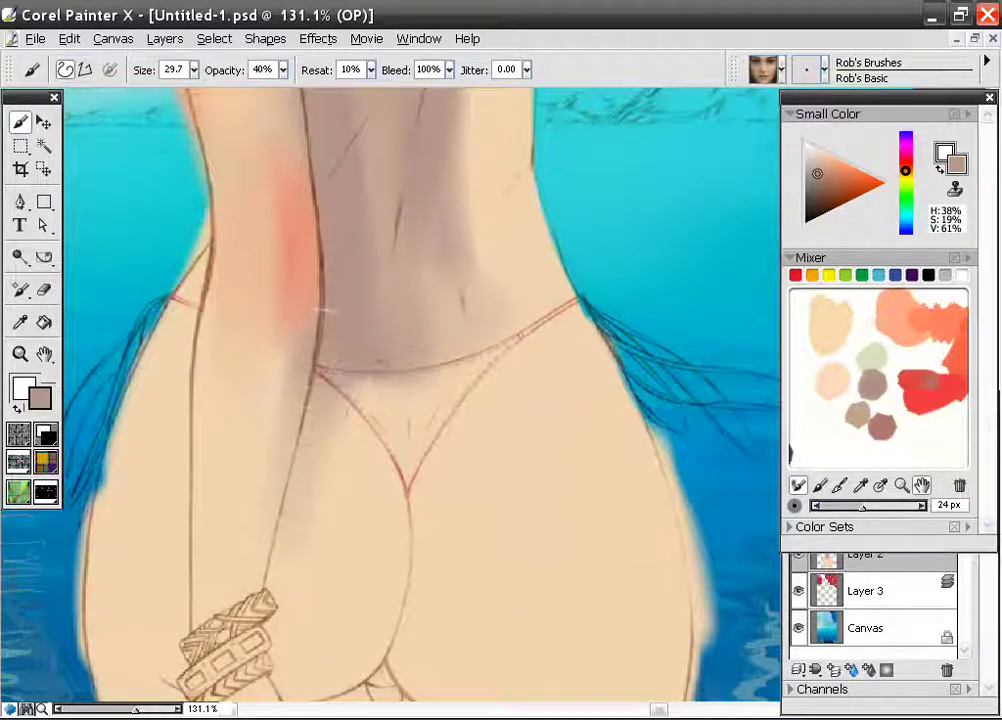
left_click_drag(322, 415, 280, 570)
left_click_drag(268, 460, 246, 590)
left_click(285, 403, "alt")
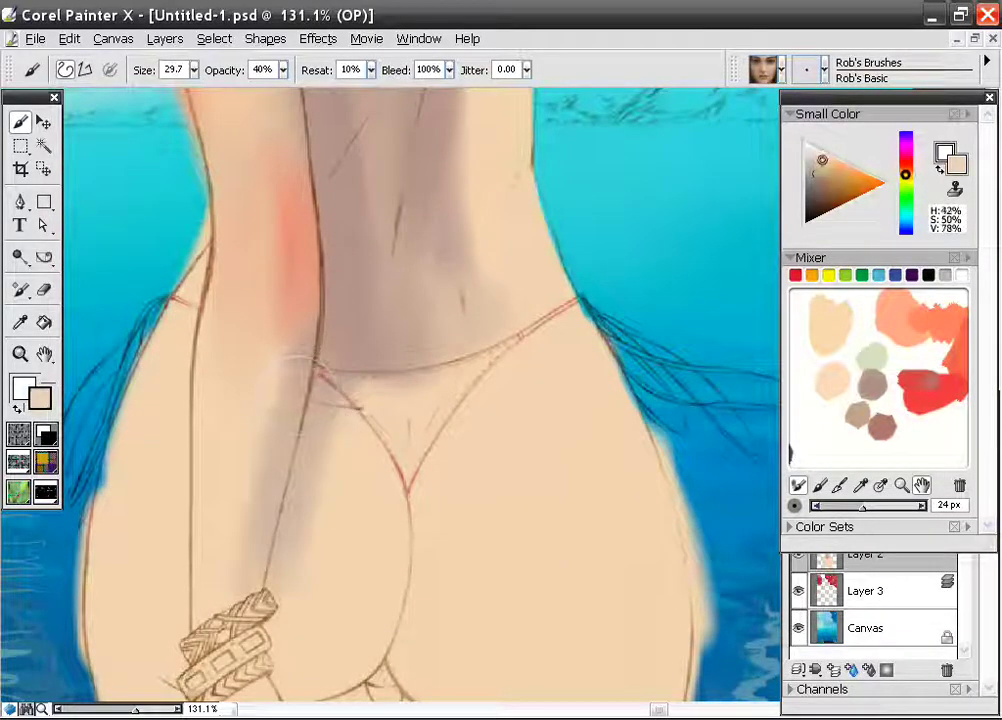
left_click_drag(296, 358, 303, 497)
Sample the pale green from the Mixer, tint the forearm above the bracelet, and blend it with skin tones sampled from the figure.
left_click(860, 485)
left_click(866, 353)
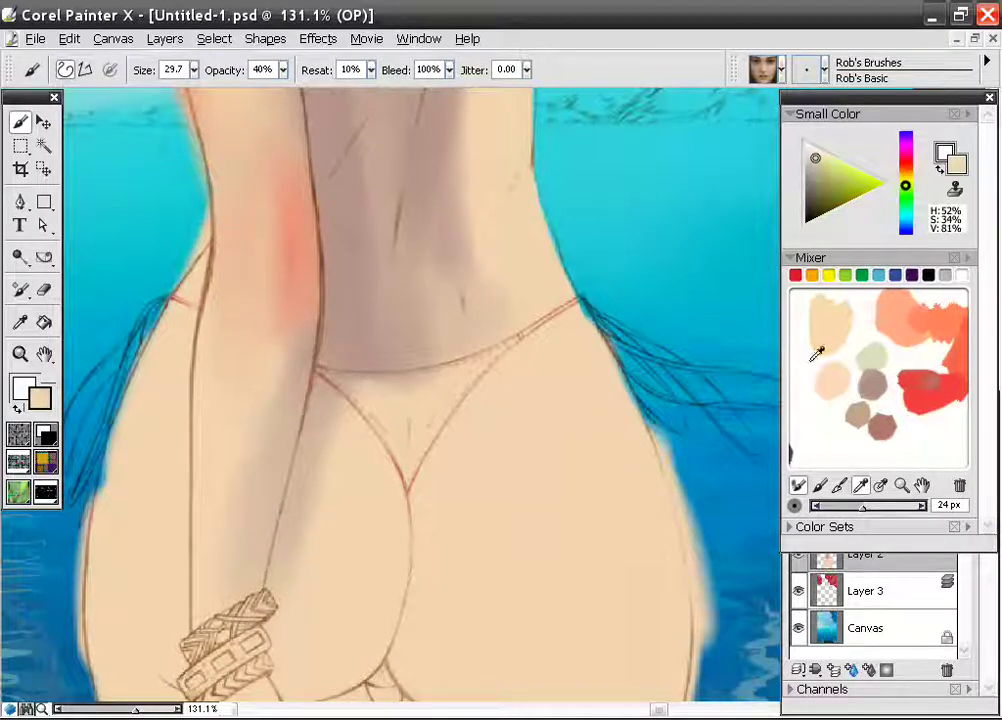
left_click_drag(284, 568, 274, 537)
left_click(268, 436, "alt")
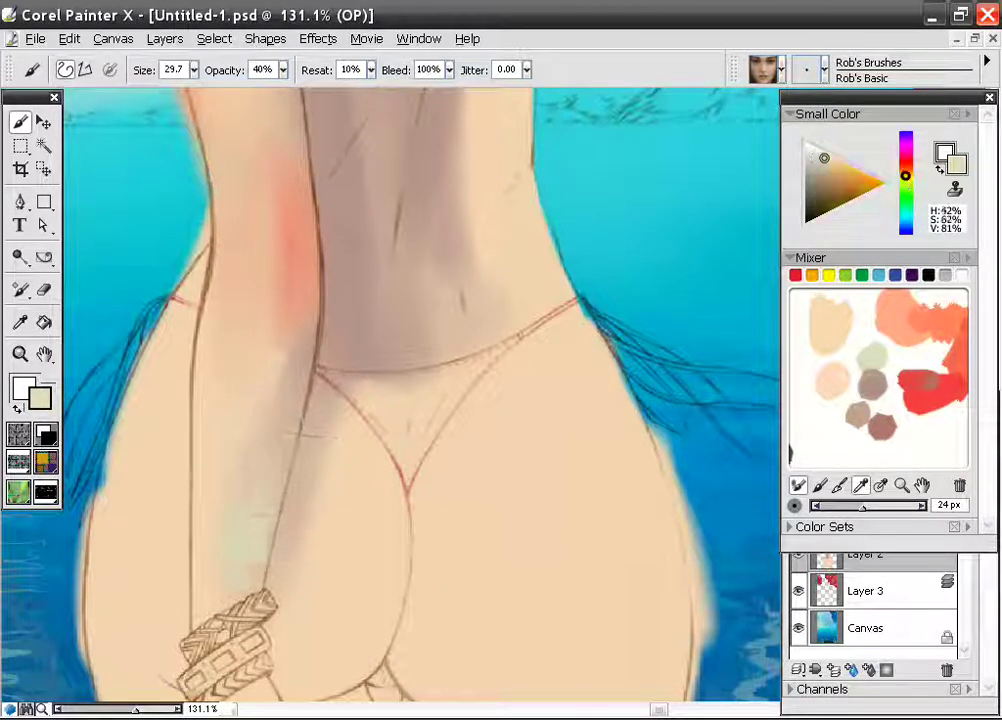
mouse_move(268, 436)
left_mouse_down()
mouse_move(248, 581)
mouse_move(293, 385)
mouse_move(238, 478)
mouse_move(273, 394)
left_mouse_up()
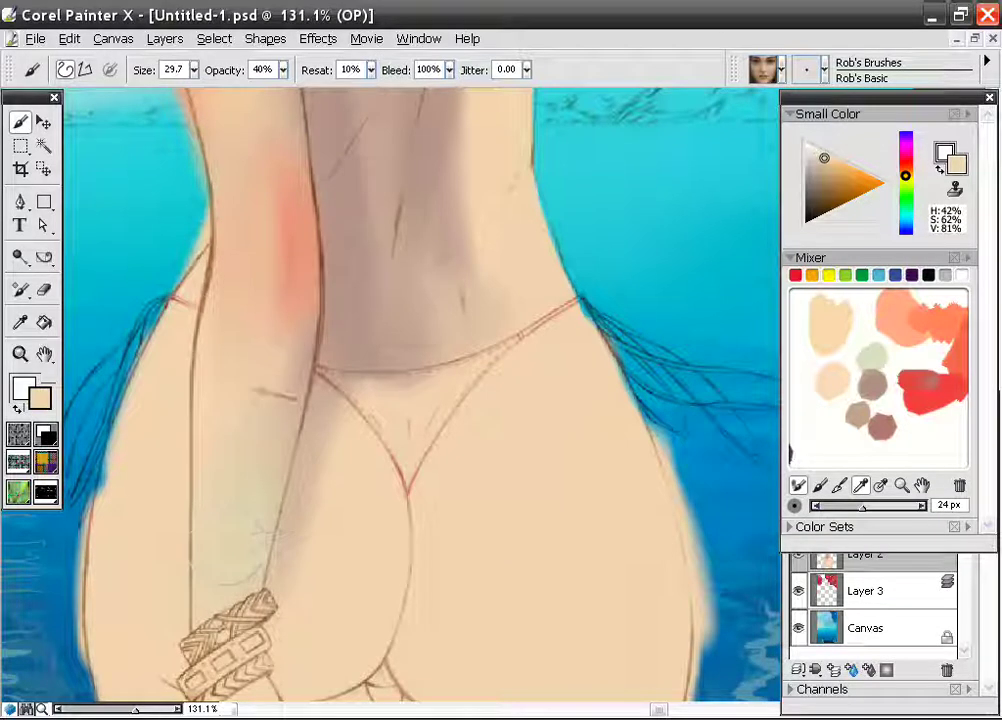
left_click(295, 538, "alt")
mouse_move(272, 470)
left_mouse_down()
mouse_move(252, 521)
mouse_move(226, 408)
mouse_move(252, 482)
mouse_move(266, 485)
left_mouse_up()
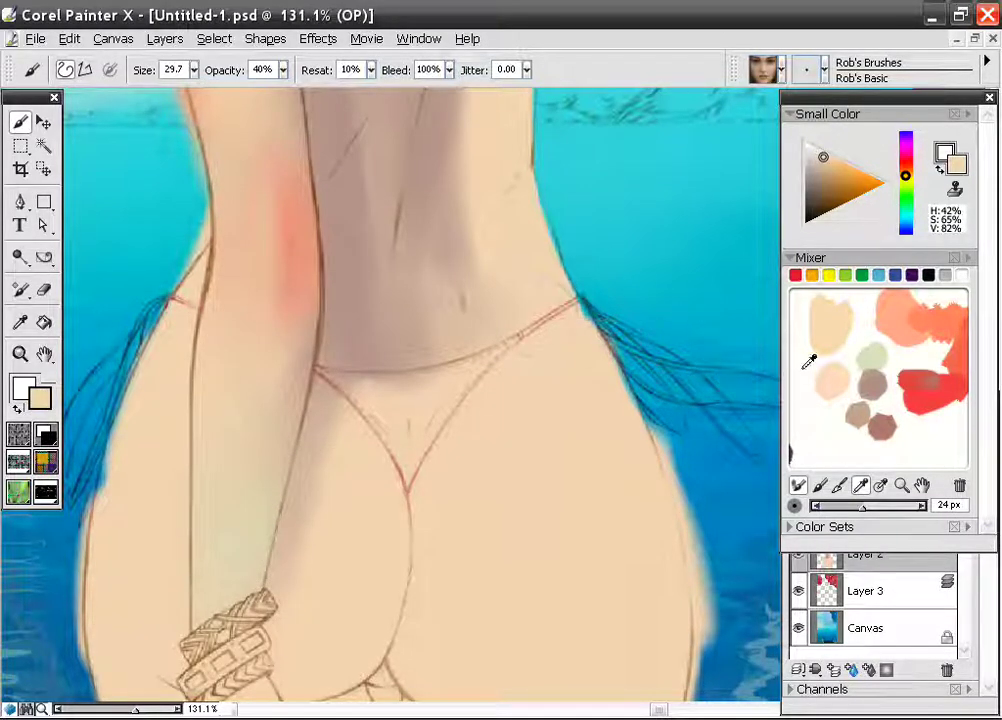